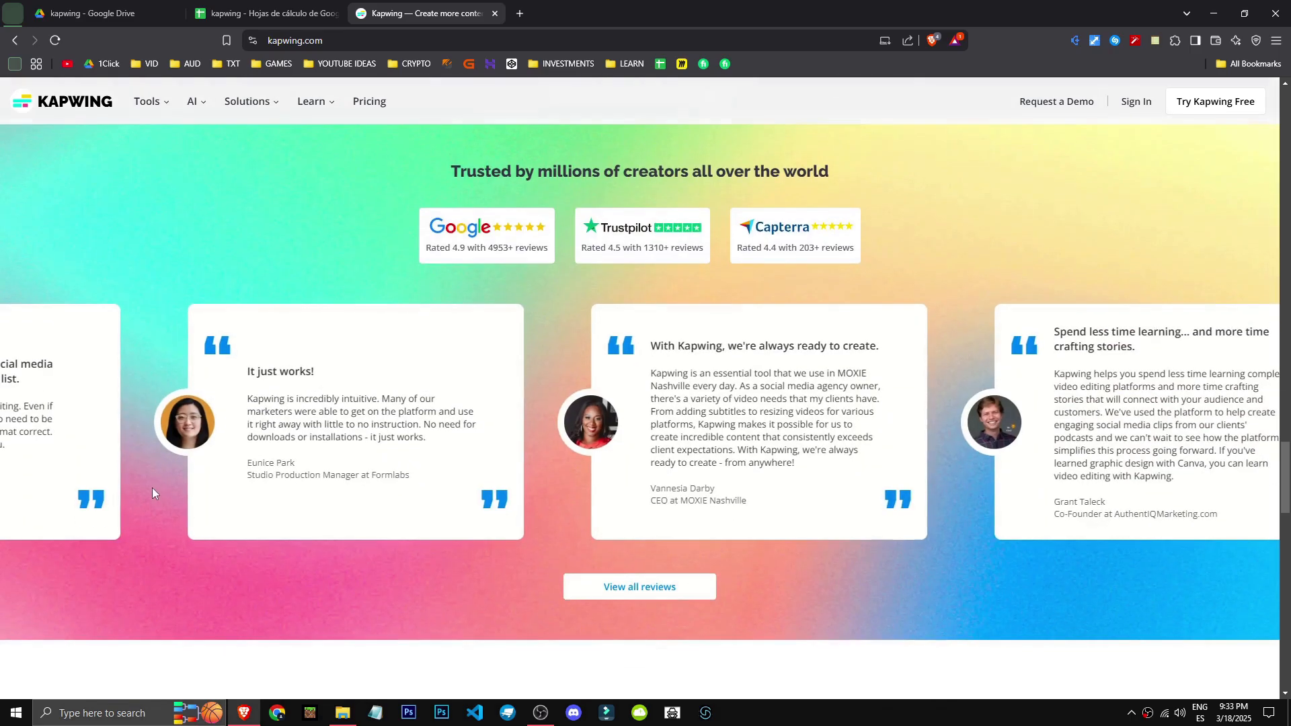
- Sign in to Kapwing with a Google account and open the choices for the kind of work in the setup form
scroll(151, 485, down, 6)
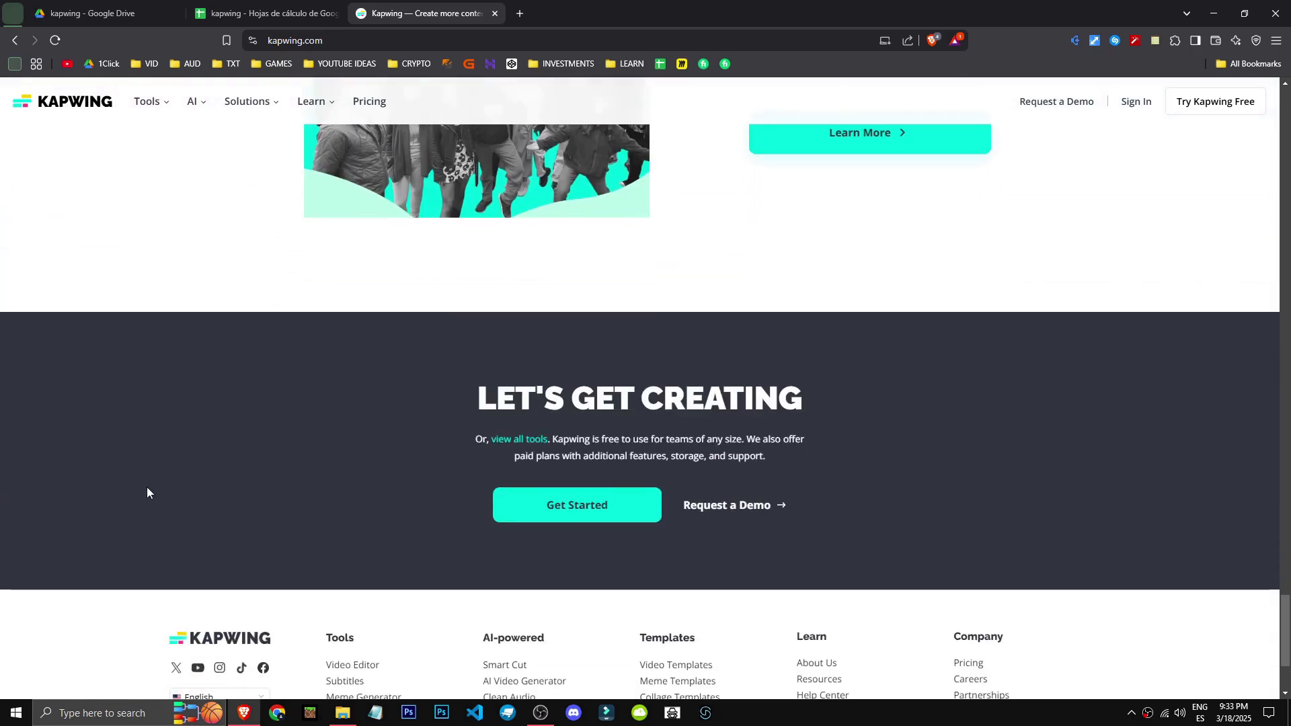
scroll(138, 511, up, 15)
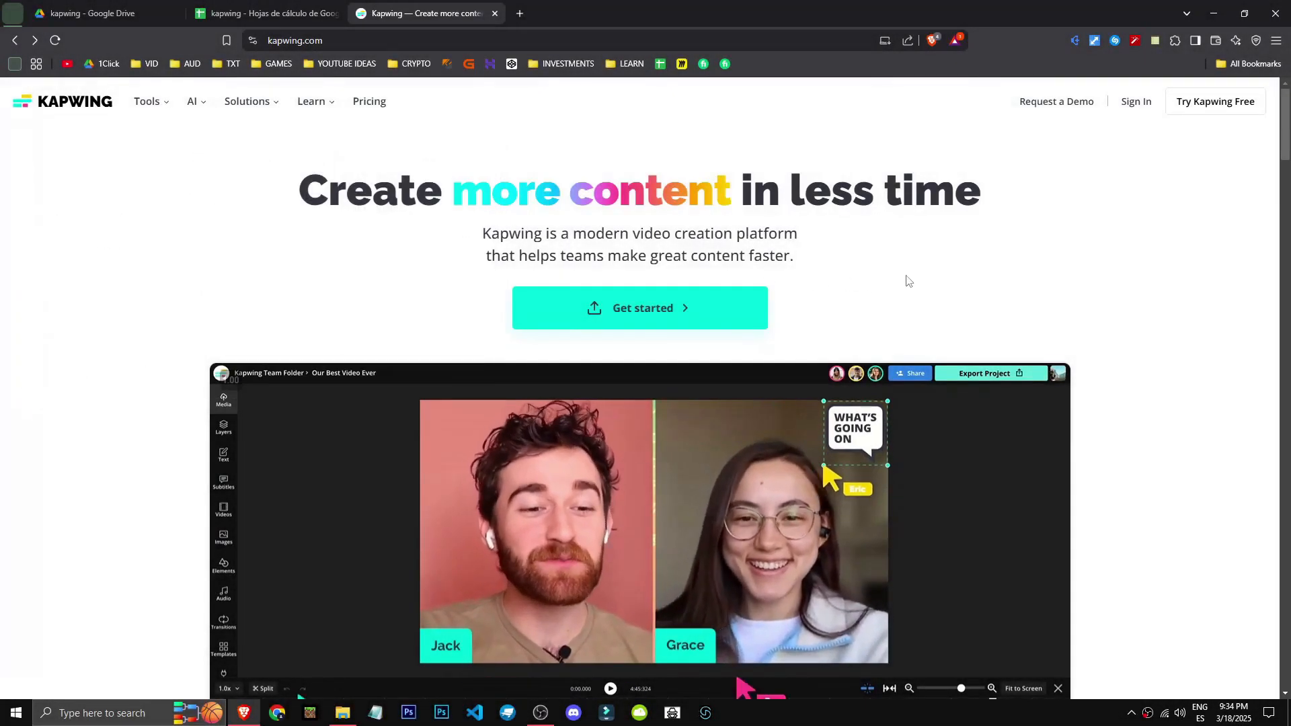
click(1233, 117)
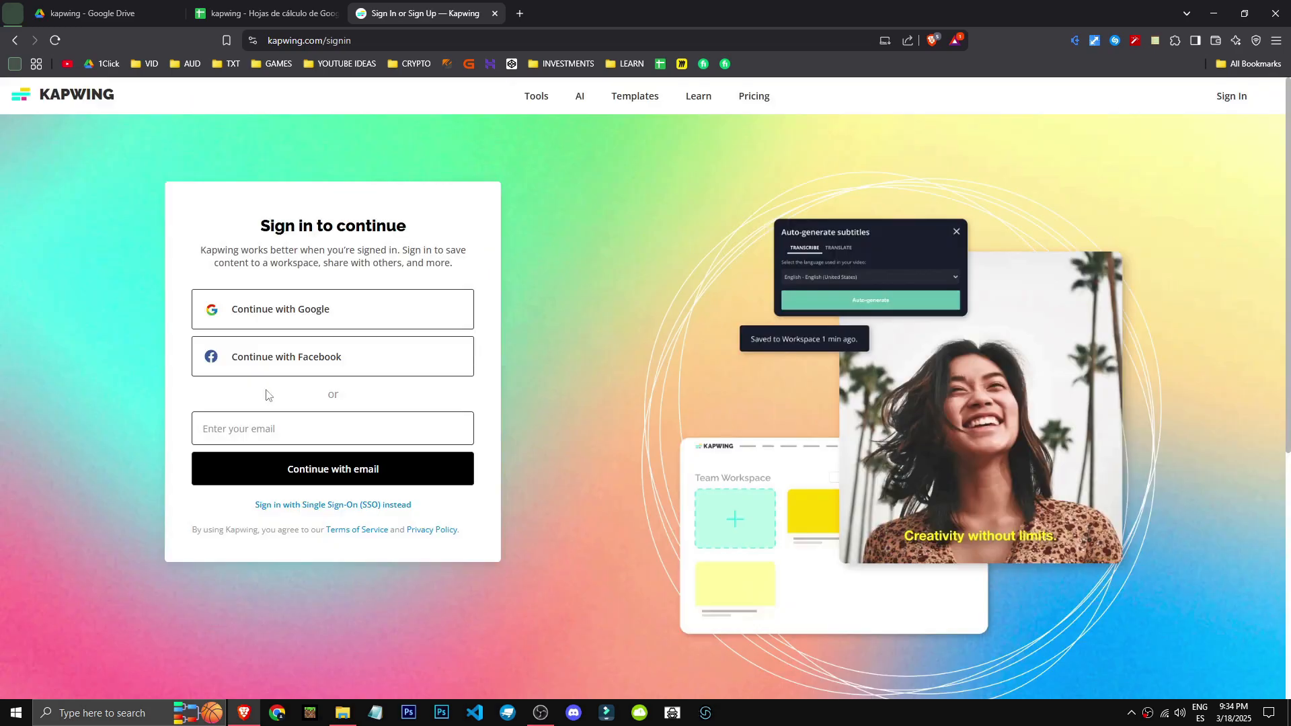
click(332, 310)
click(431, 448)
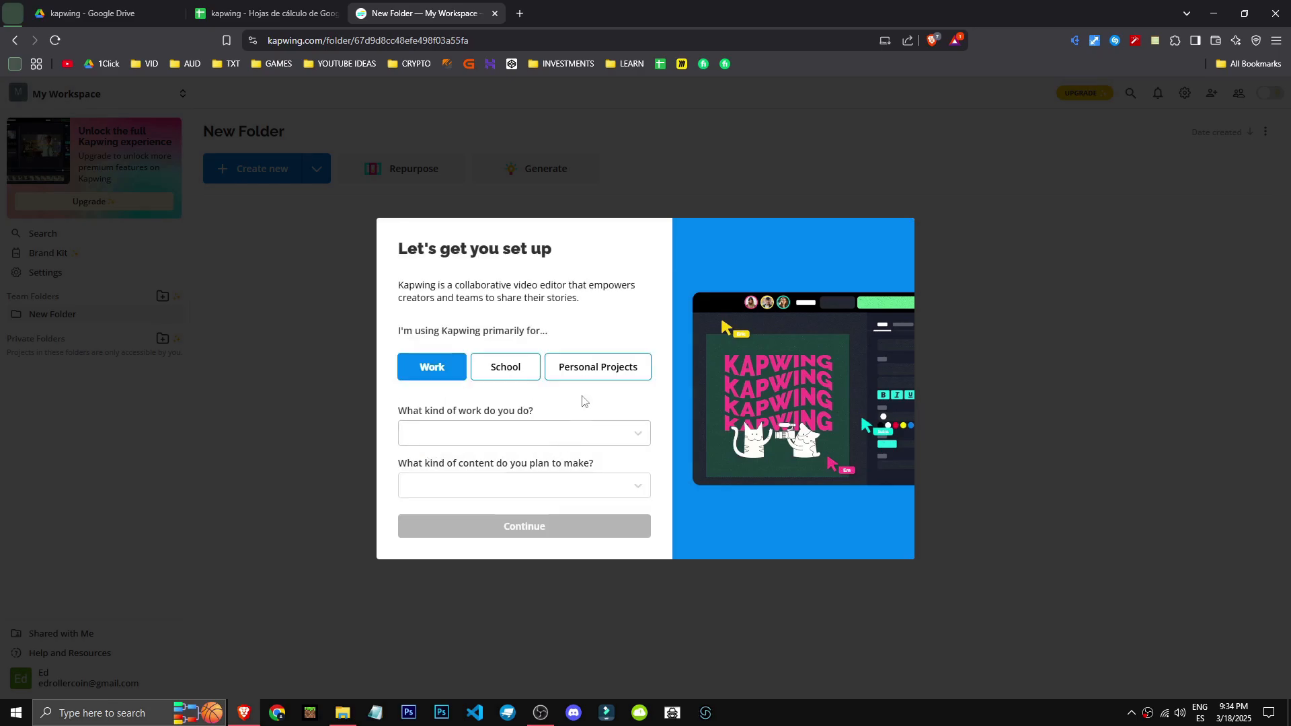
click(524, 433)
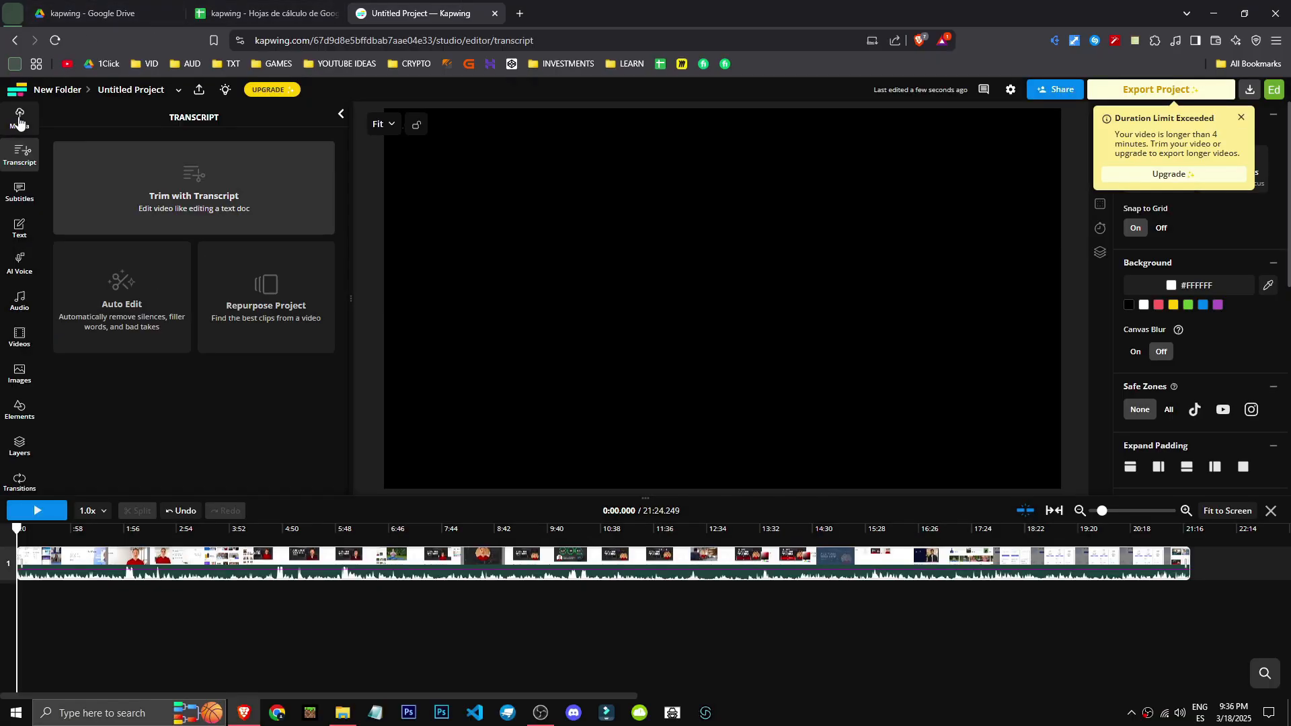
- Set up Trim with Transcript for the timeline video by choosing its spoken language, and shorten the clip from its end
click(19, 117)
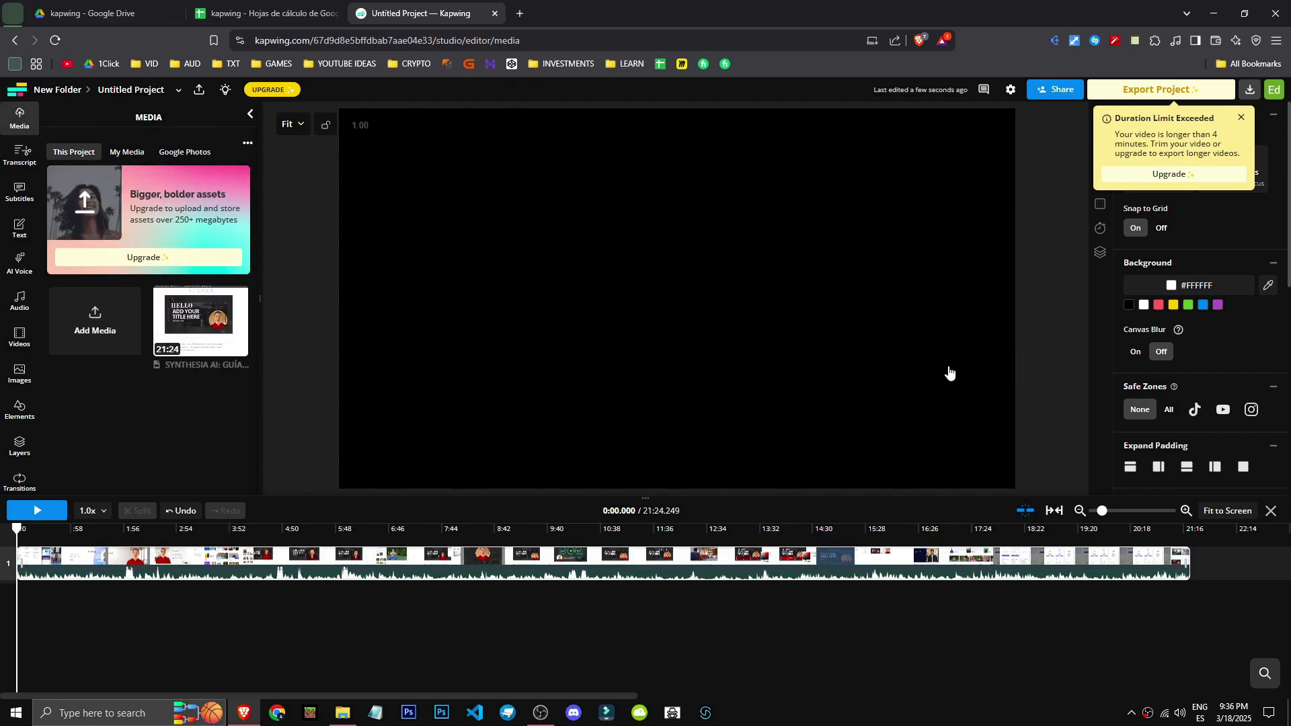
click(31, 162)
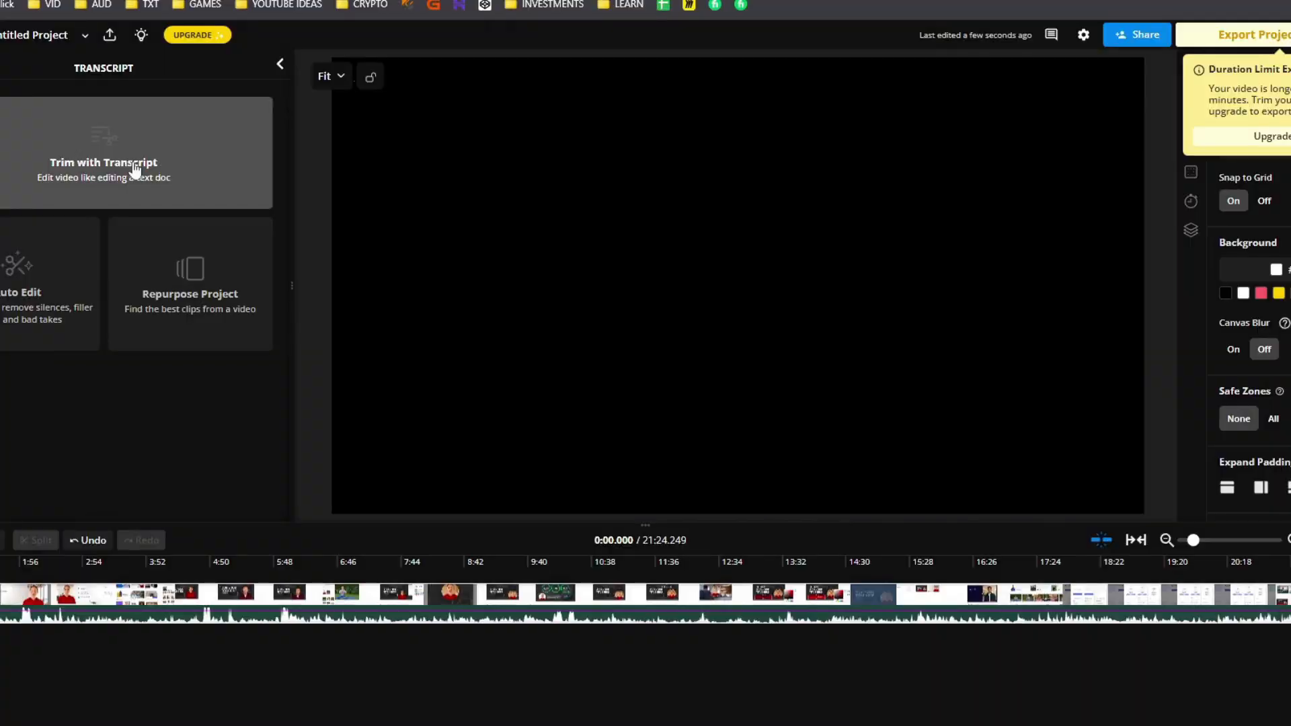
click(103, 180)
click(130, 316)
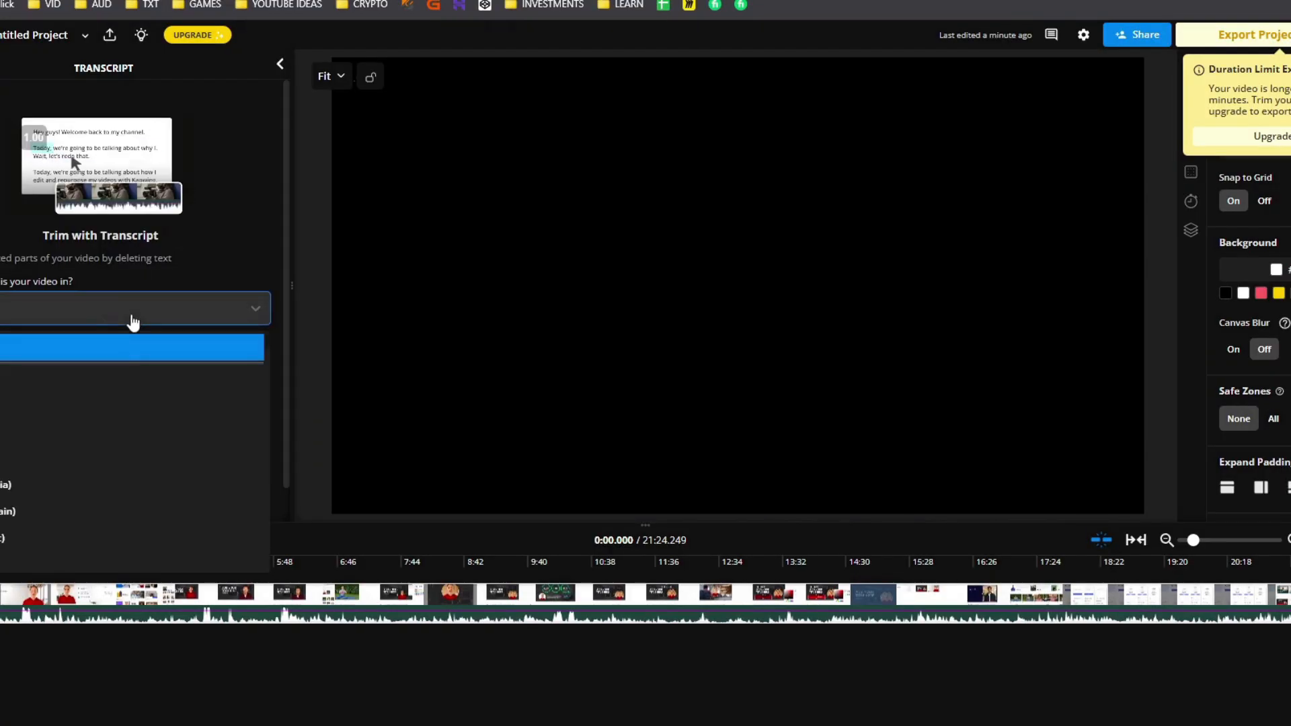
scroll(127, 409, down, 3)
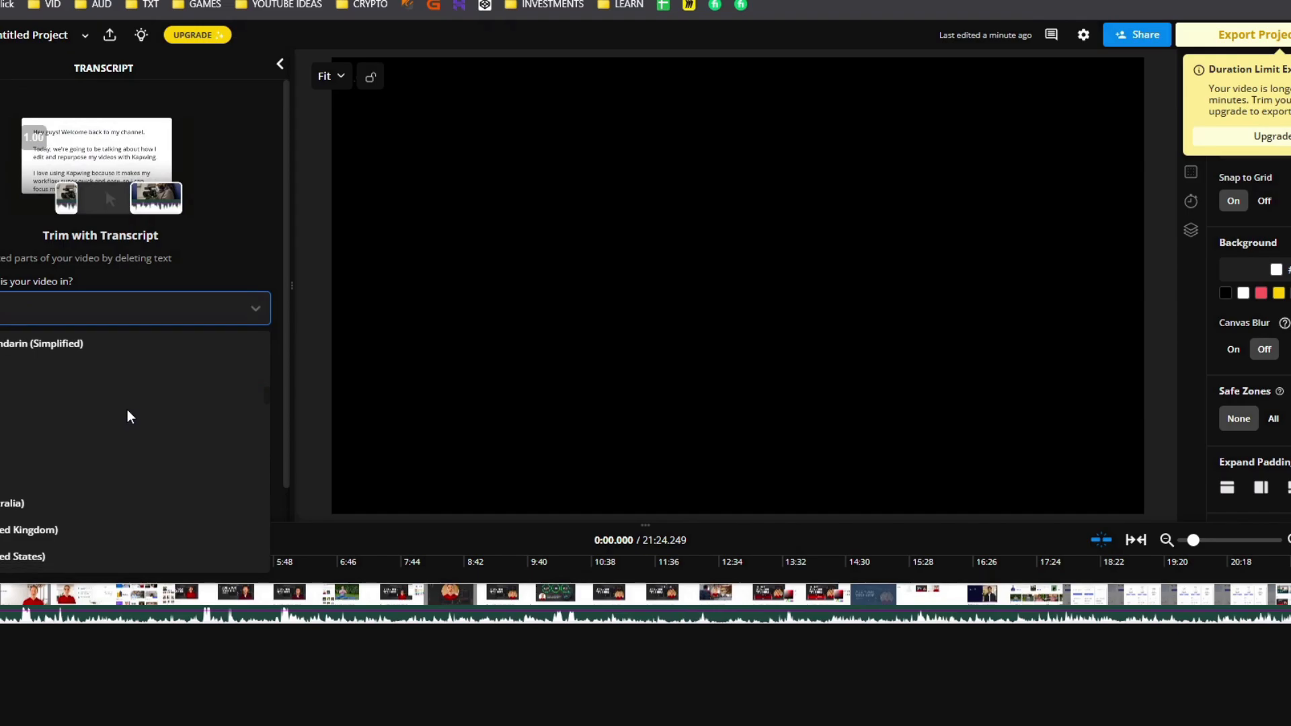
click(127, 409)
drag(1184, 558, 173, 558)
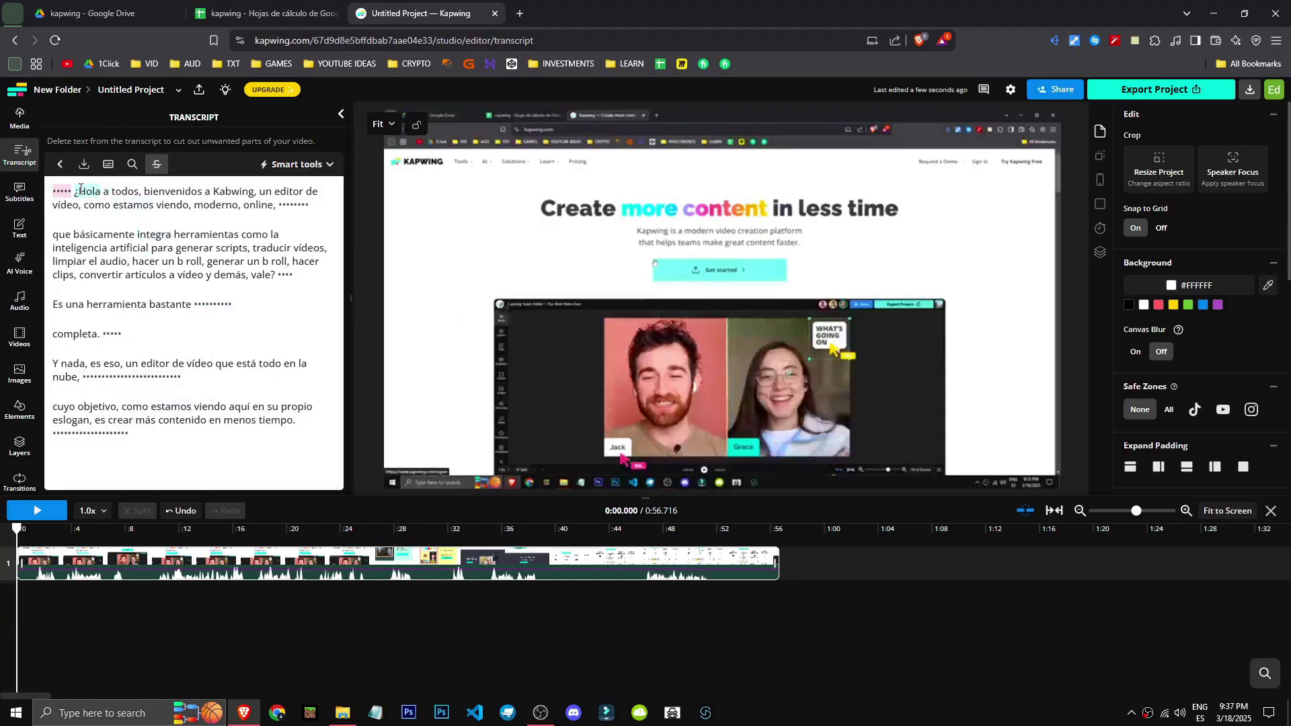
- Select the opening greeting in the transcript and jump playback to the word "vídeo" in the paragraph starting "Y nada"
drag(80, 189, 256, 197)
click(265, 329)
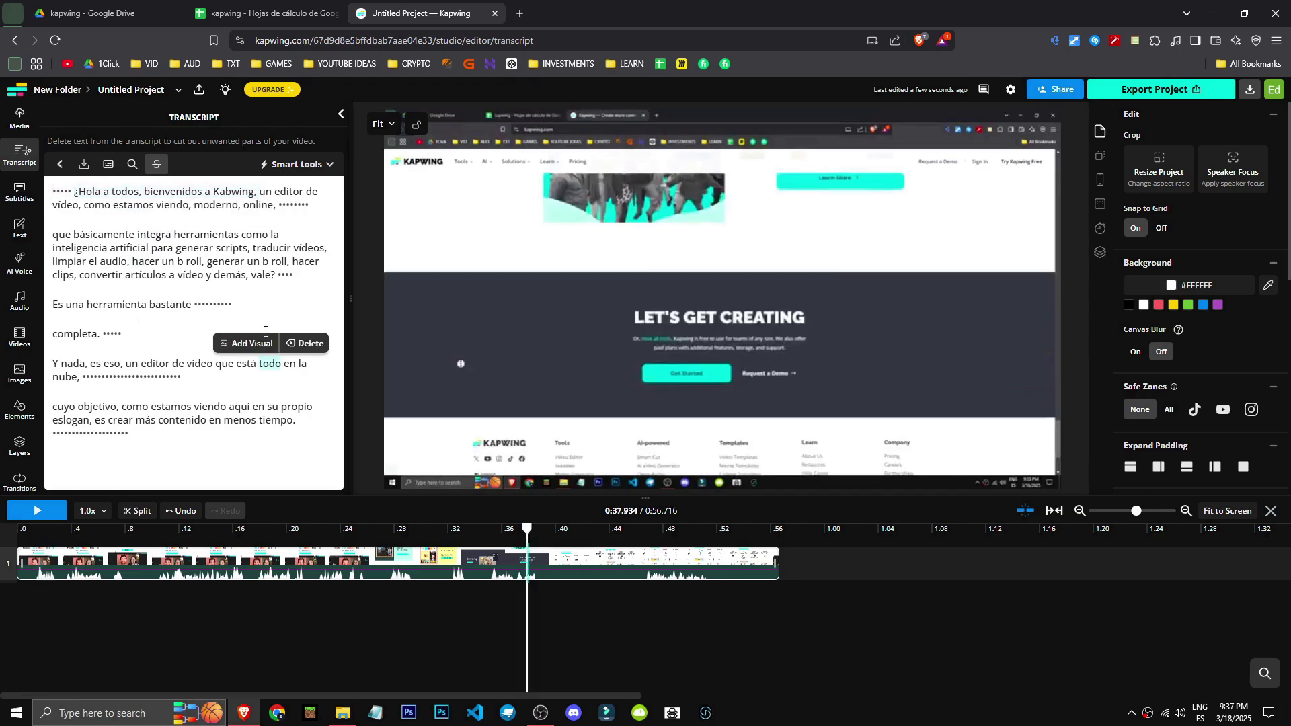
click(202, 367)
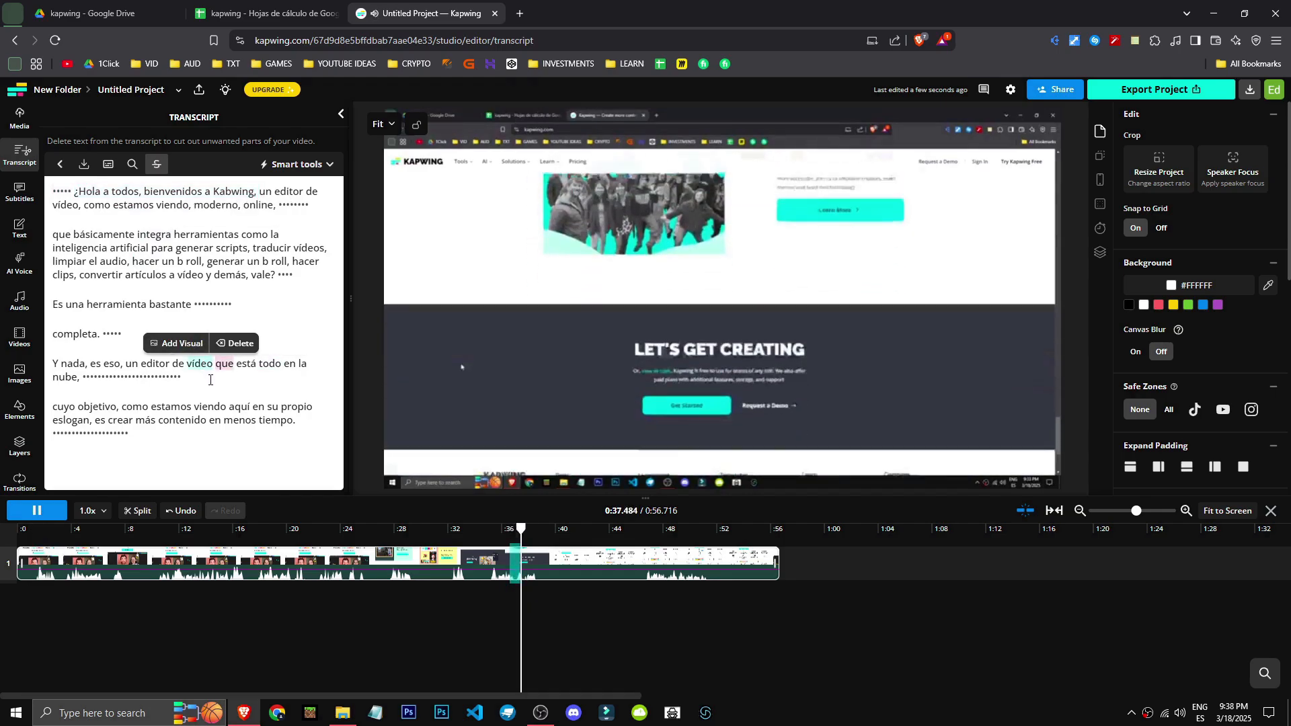
click(295, 164)
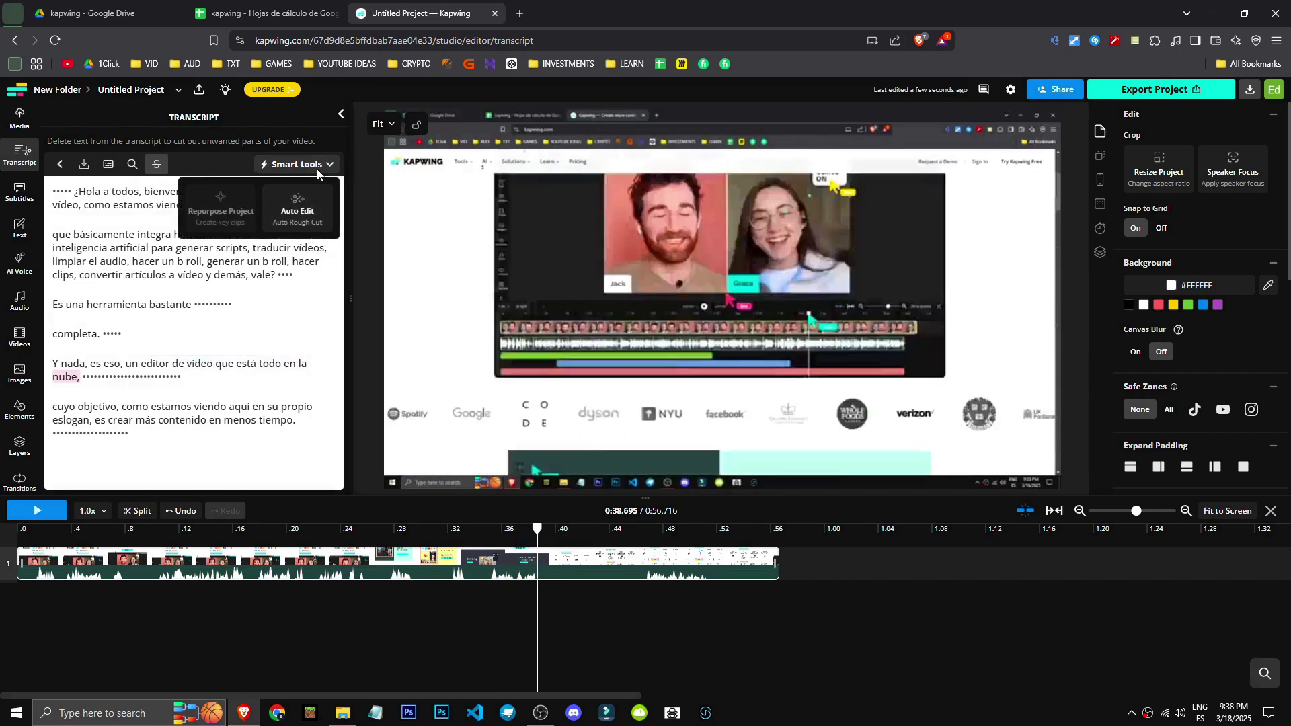
click(306, 227)
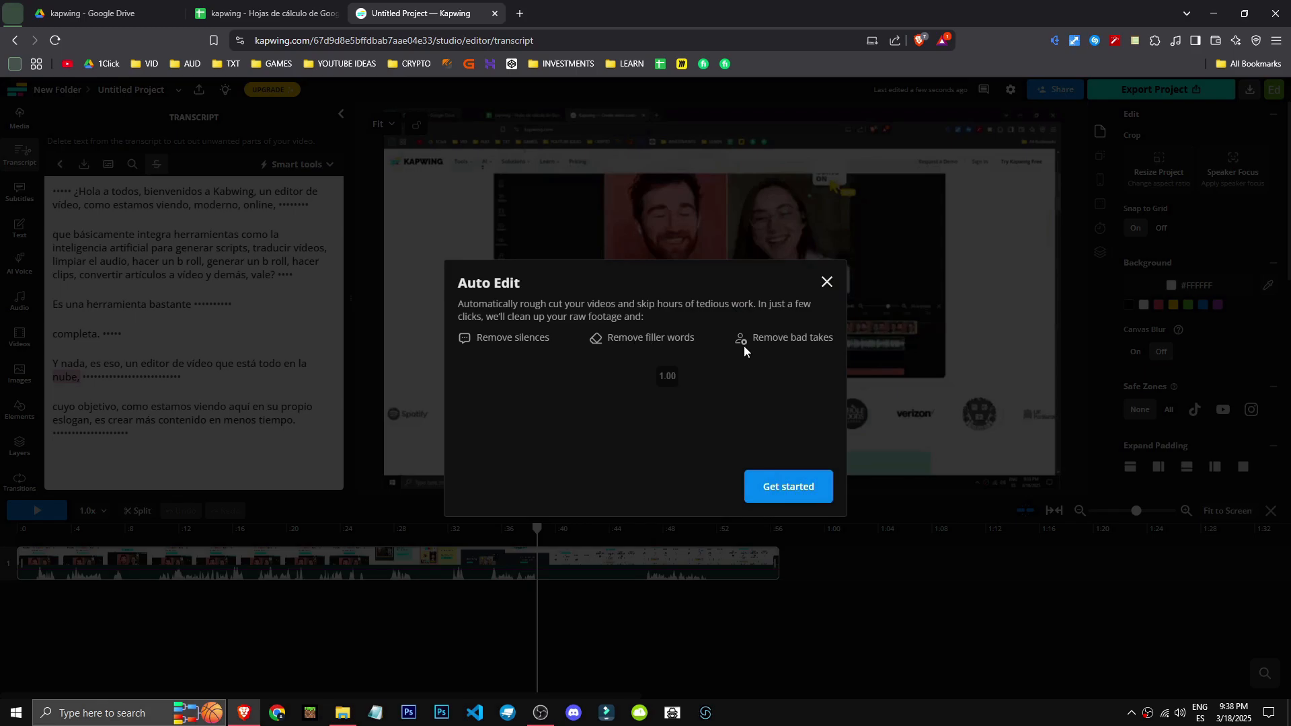
click(788, 486)
click(541, 450)
click(672, 481)
click(825, 279)
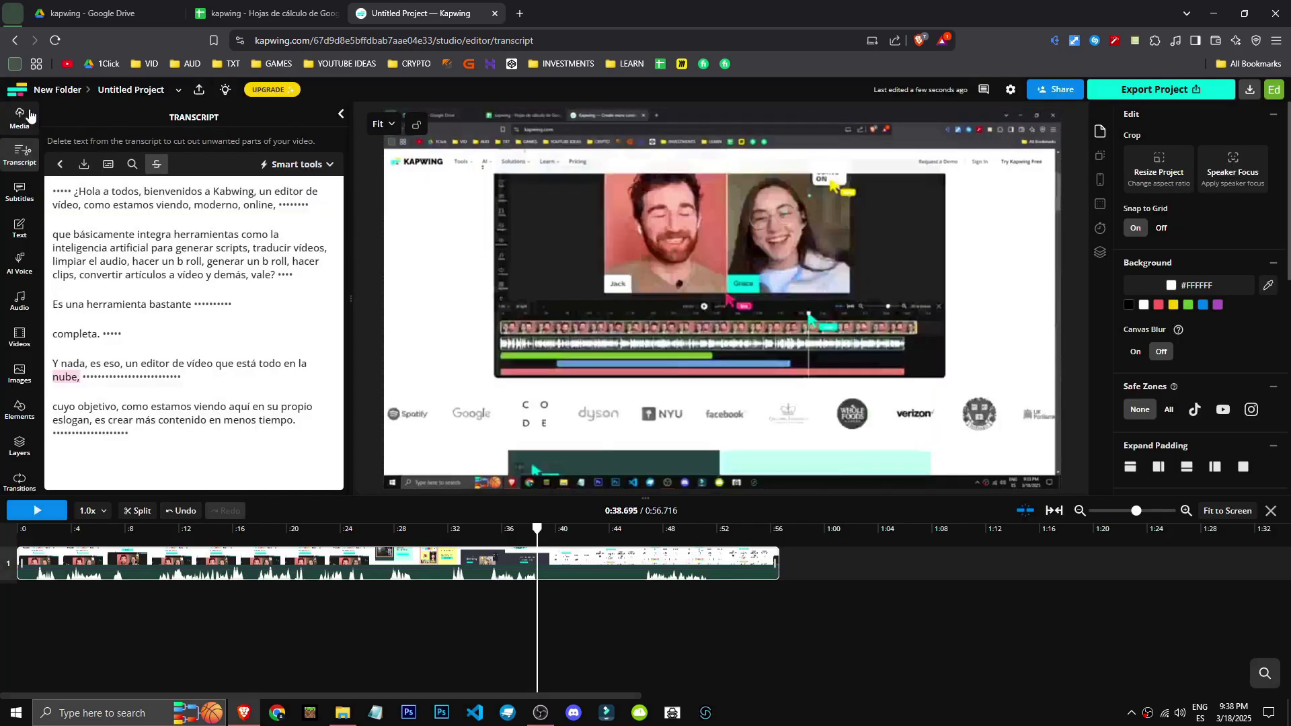
click(61, 164)
scroll(19, 269, down, 3)
click(20, 124)
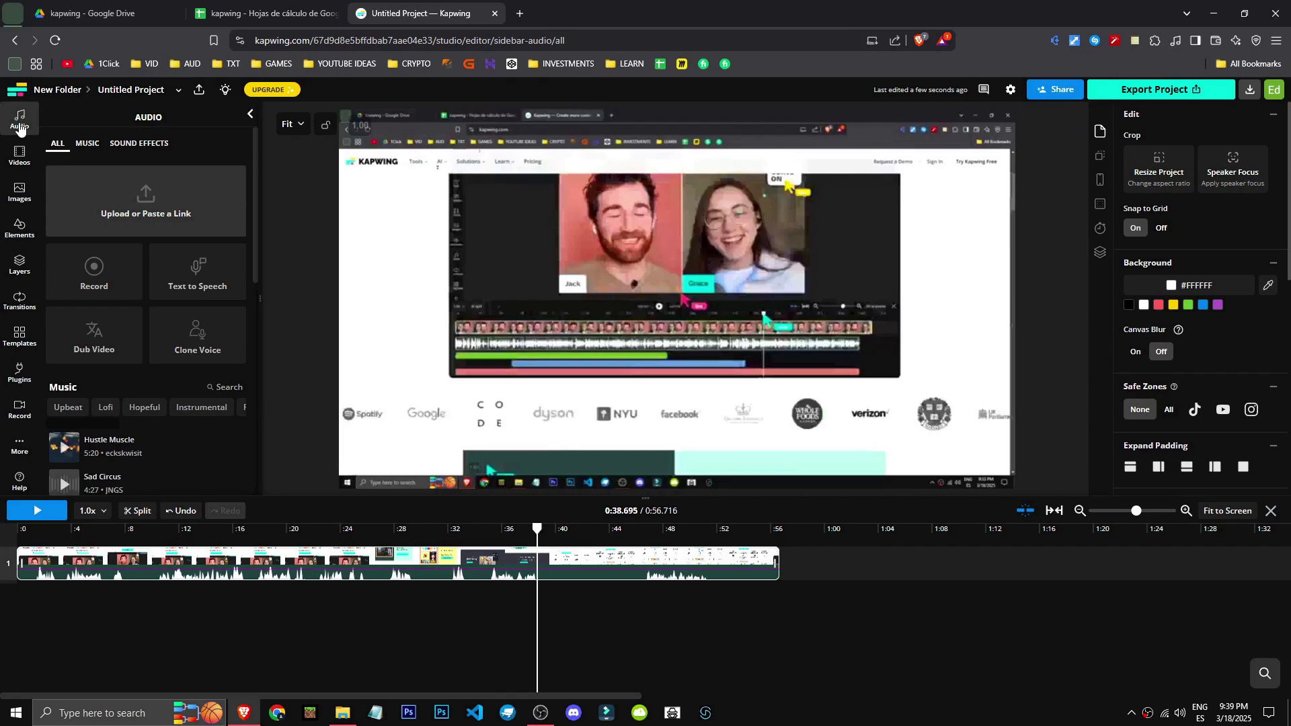
click(434, 194)
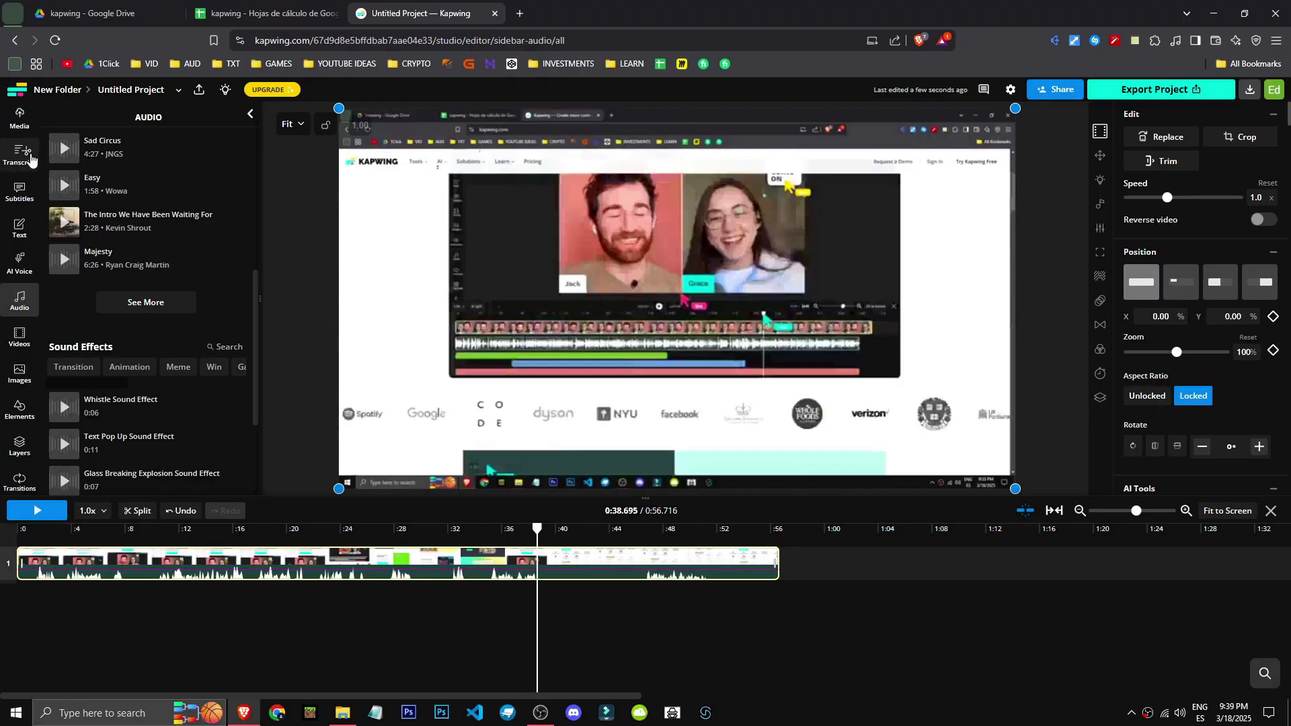
- Run Auto Edit on the 00:56 video with Spanish as the spoken language
click(30, 158)
click(60, 164)
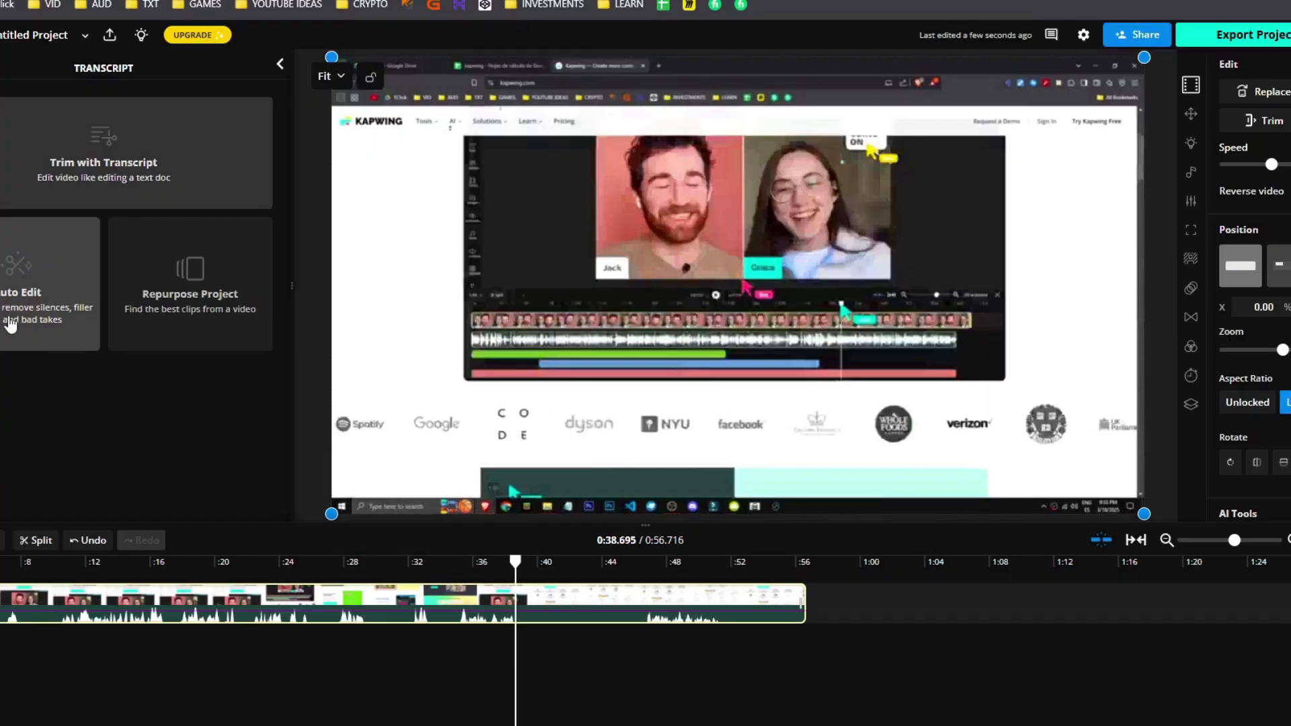
click(27, 316)
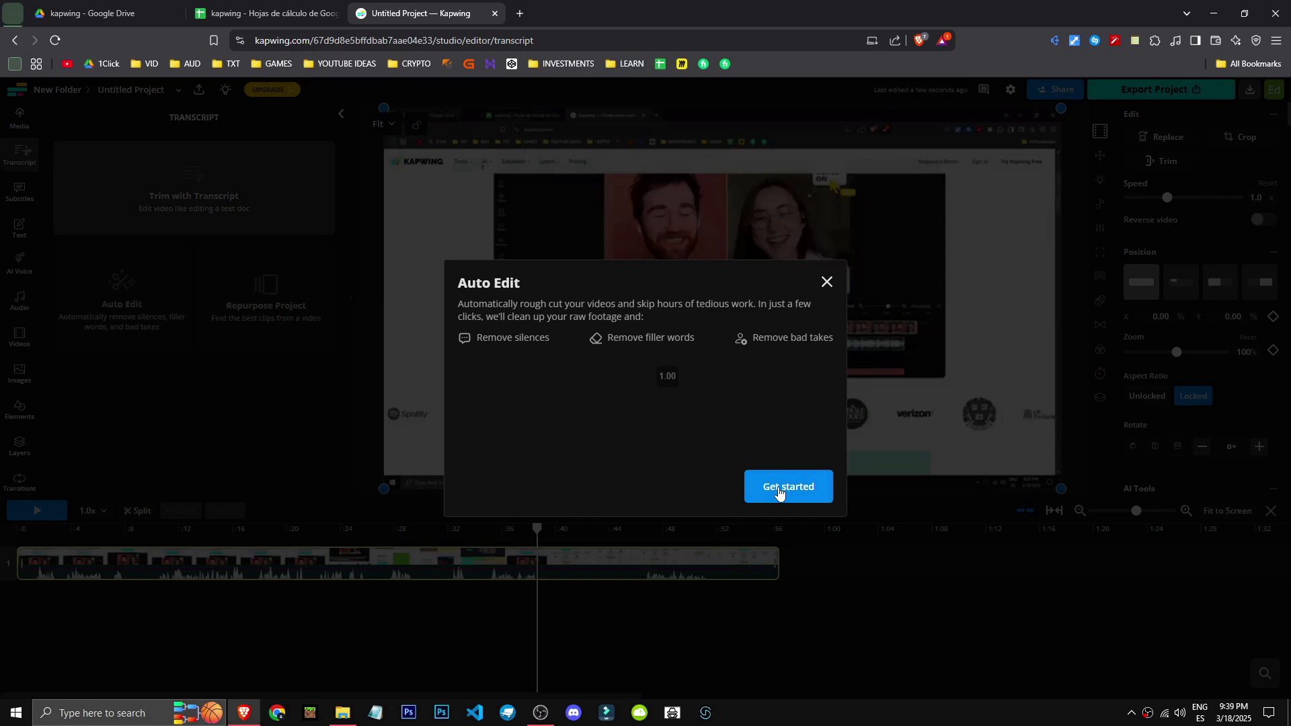
click(778, 494)
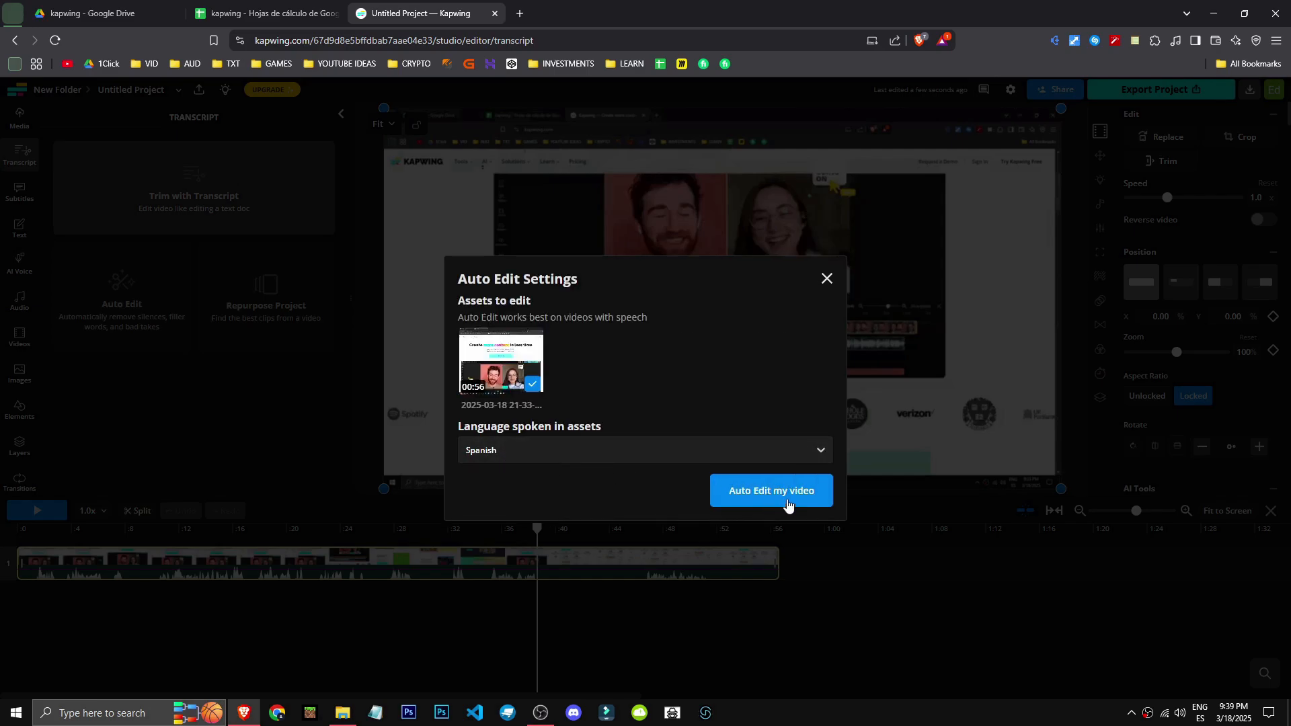
click(786, 501)
click(780, 418)
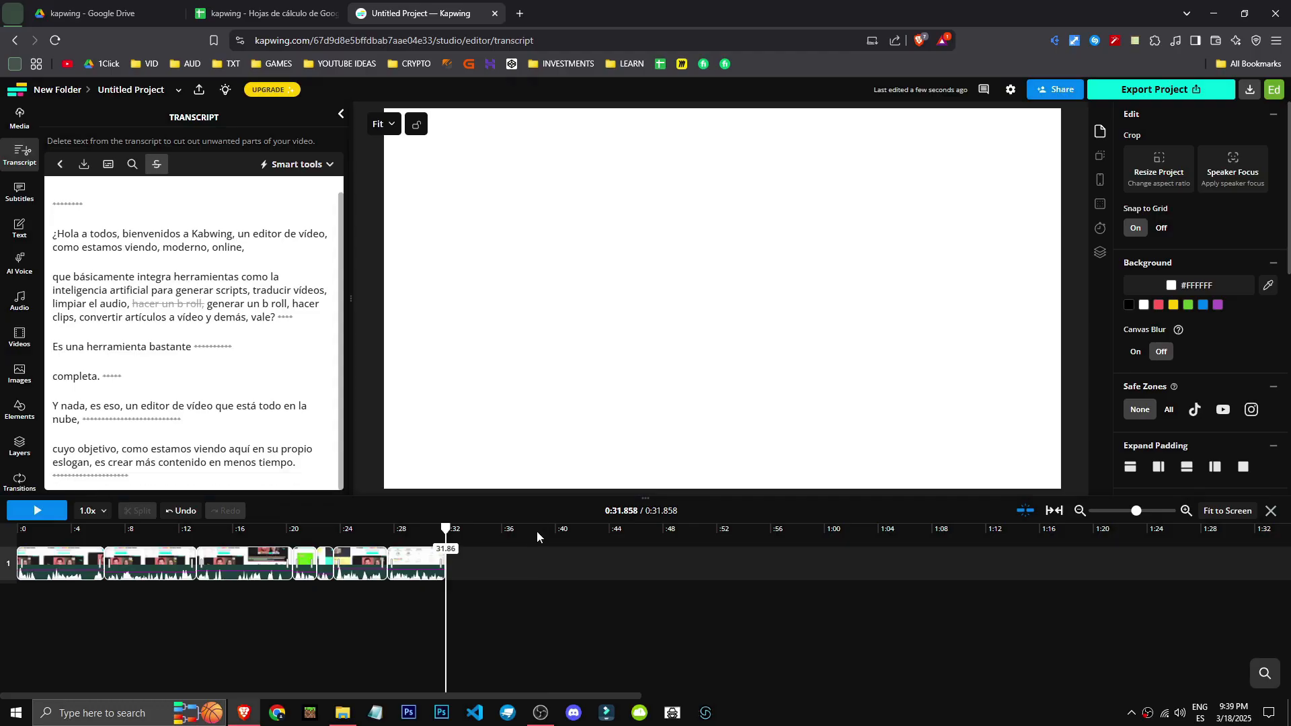
- Scrub the auto-edited timeline back to about 12.9 seconds and undo the Auto Edit
drag(447, 531, 195, 533)
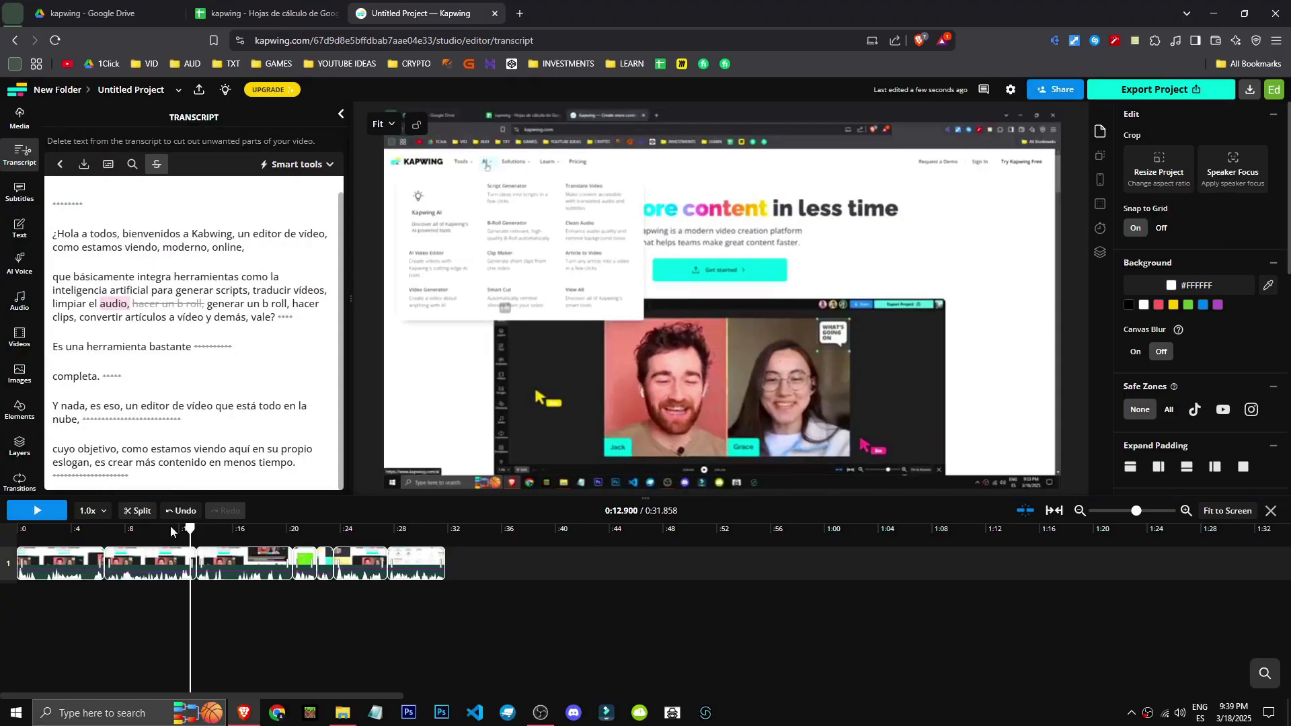
click(184, 511)
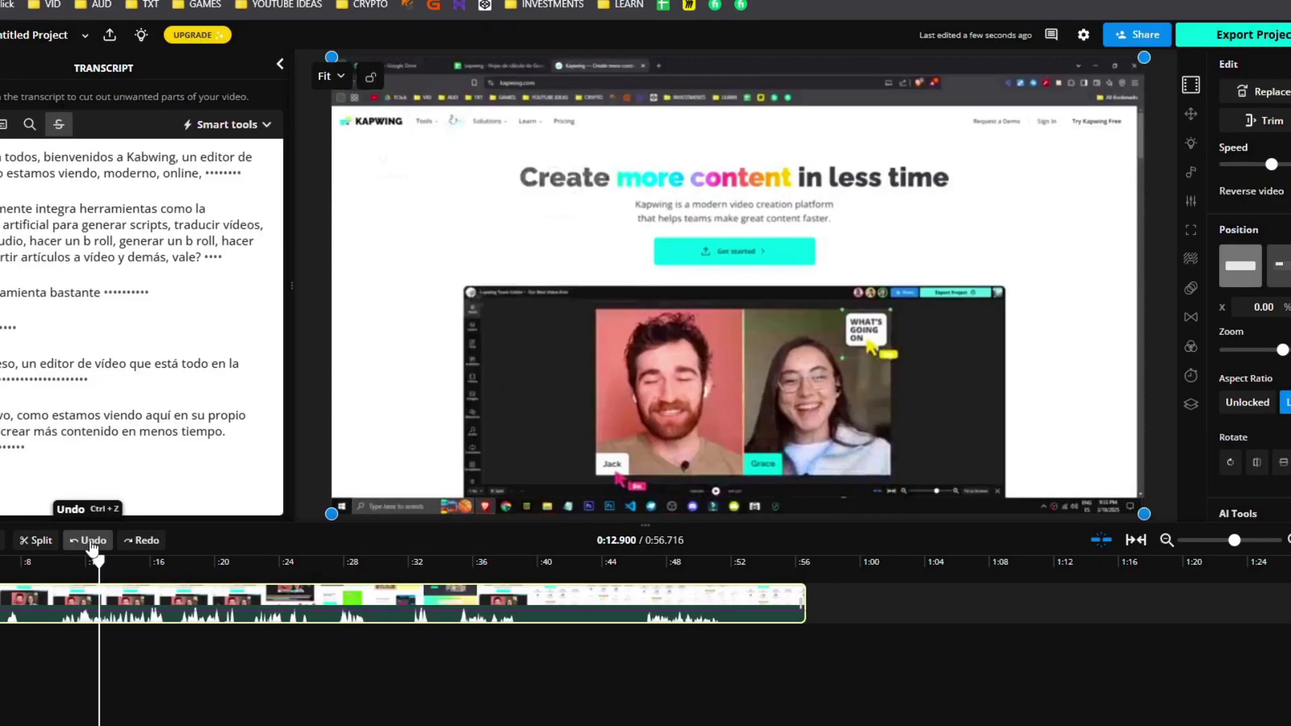
click(184, 511)
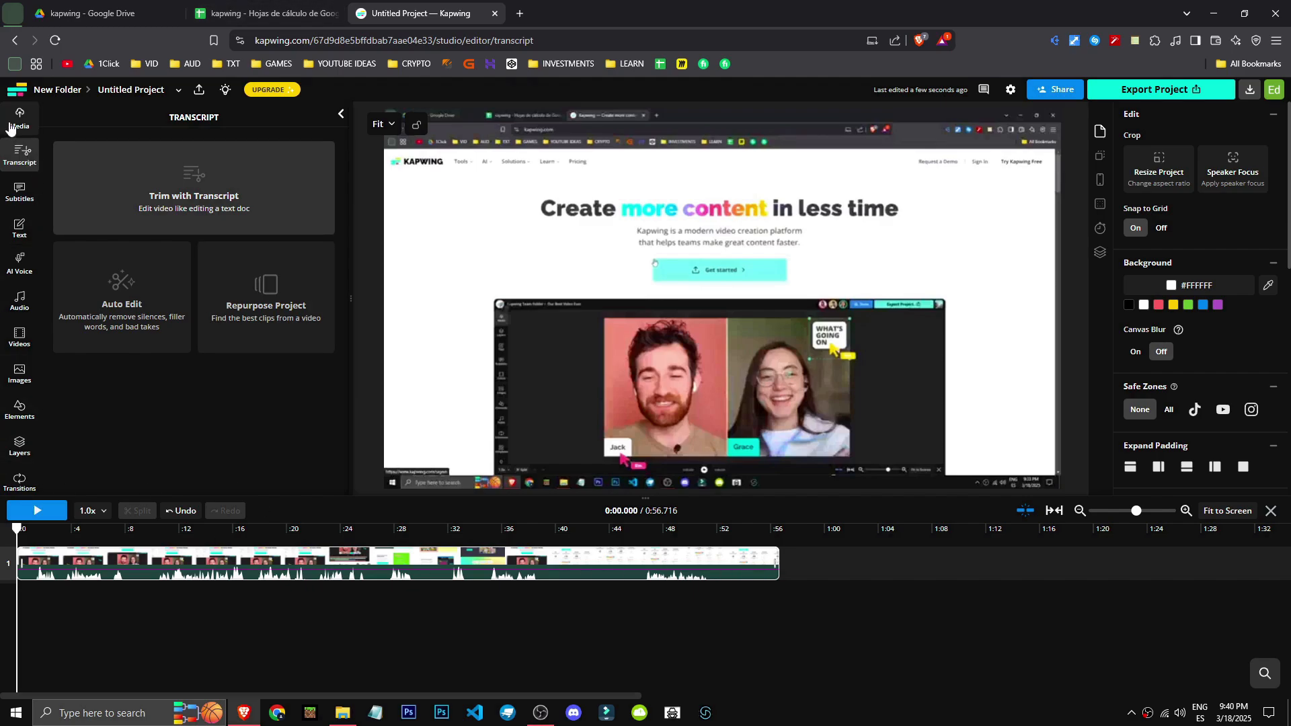
- Open the Repurpose Project settings and check whether the current video can be used to generate clips
click(18, 116)
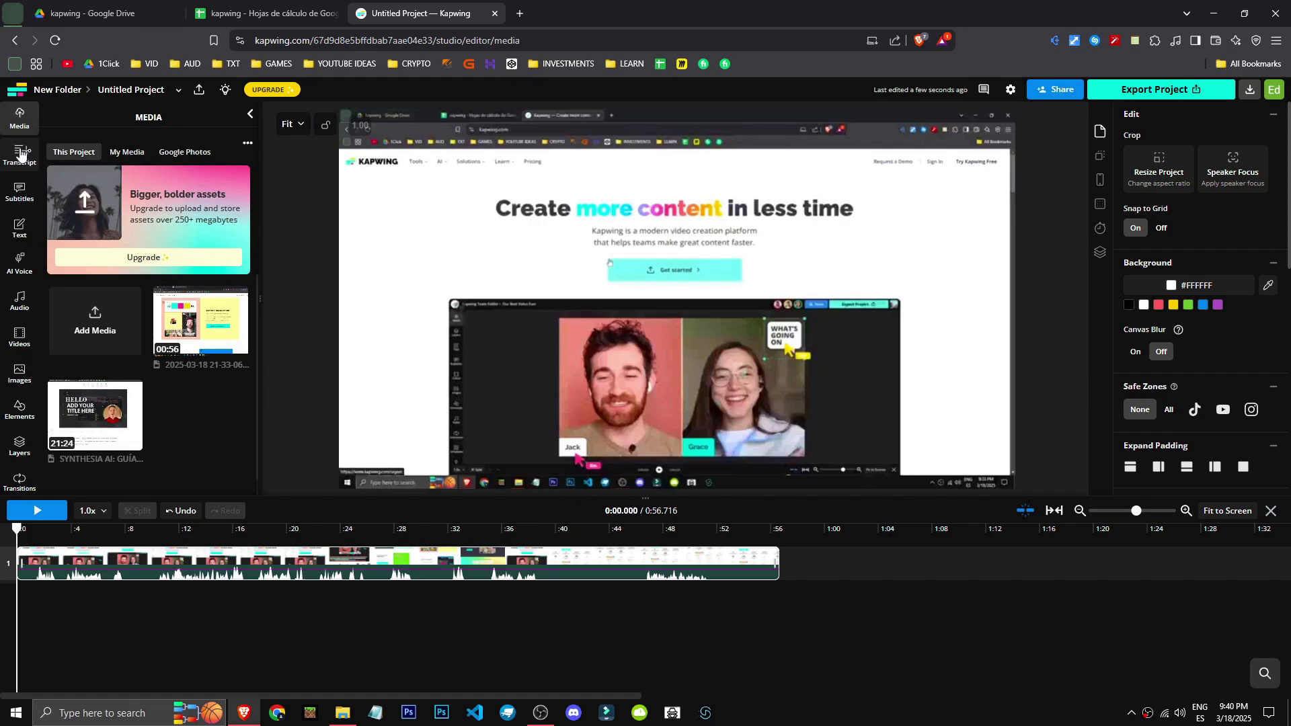
click(20, 154)
click(60, 164)
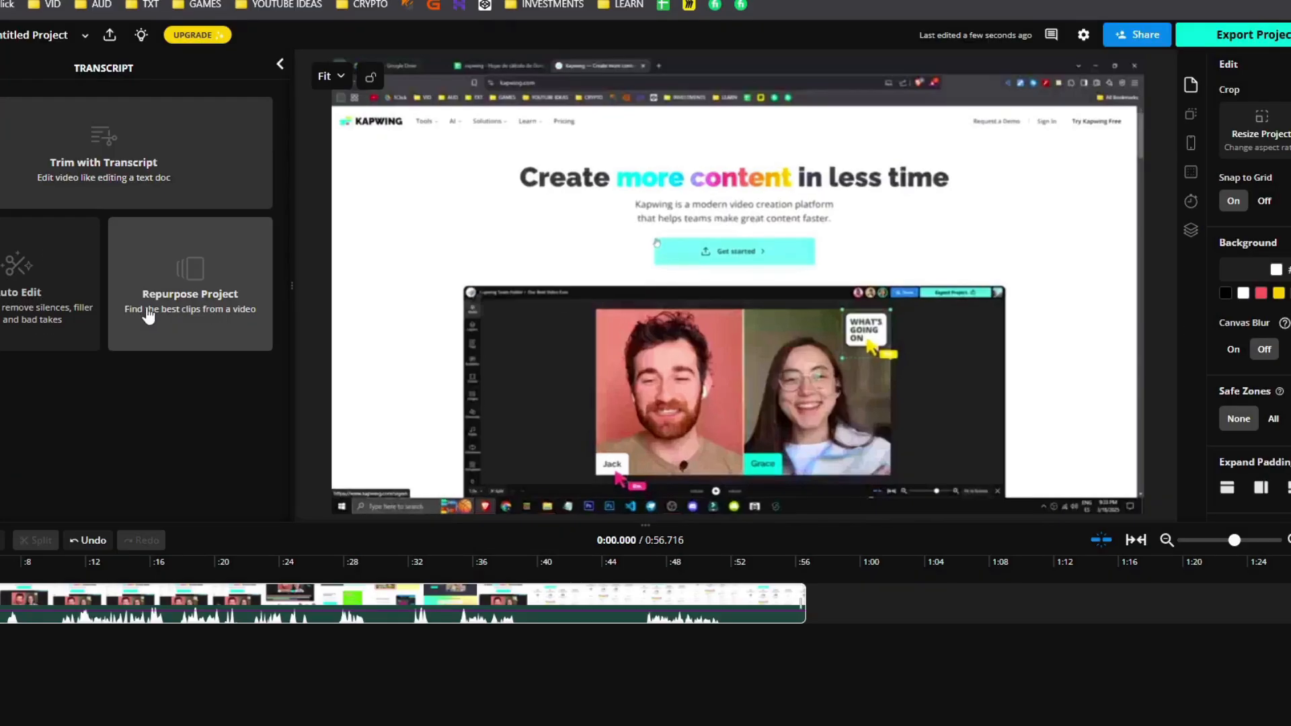
click(230, 322)
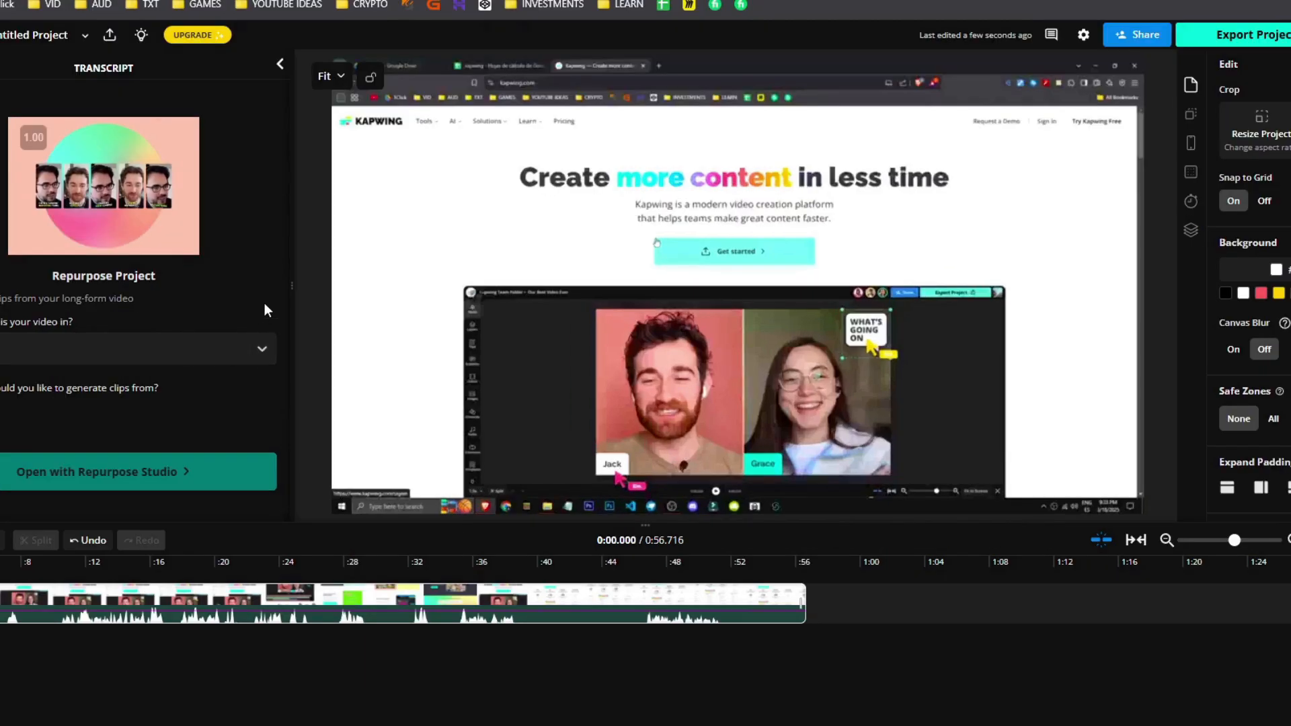
mouse_move(80, 418)
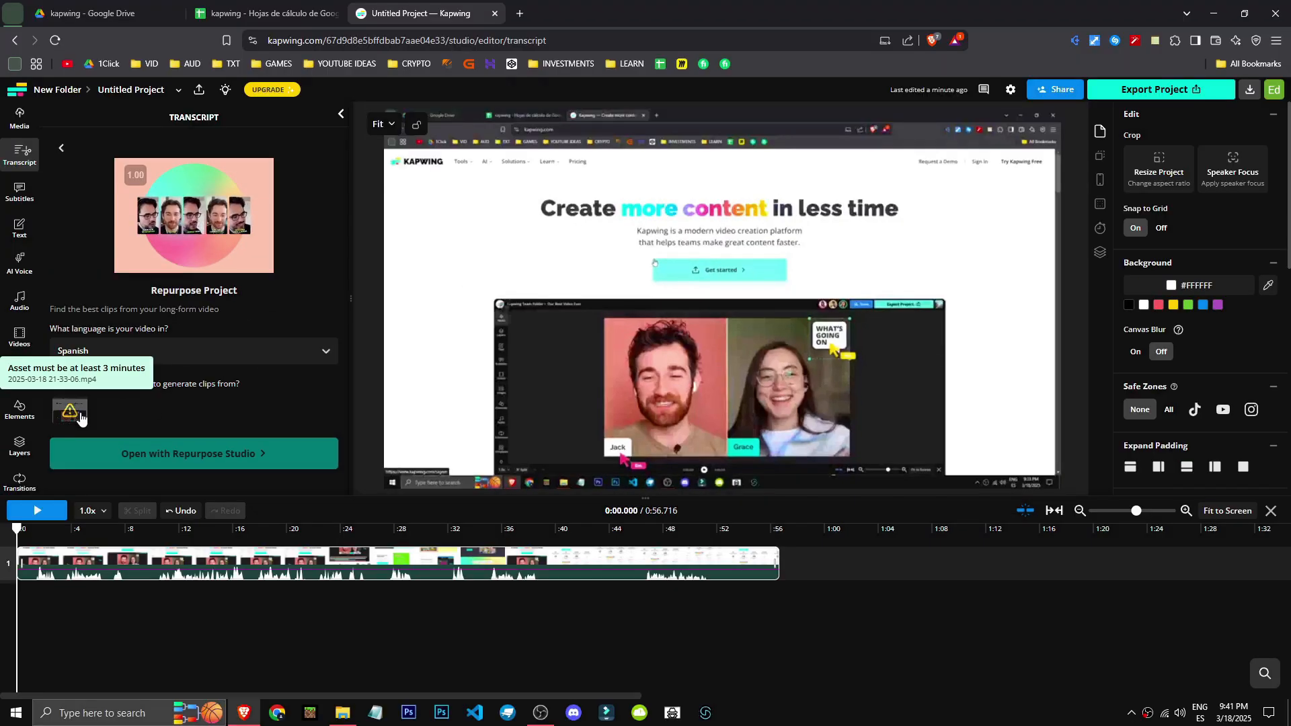
- Replace the 56-second timeline clip with another uploaded video and undo the last timeline change
click(359, 563)
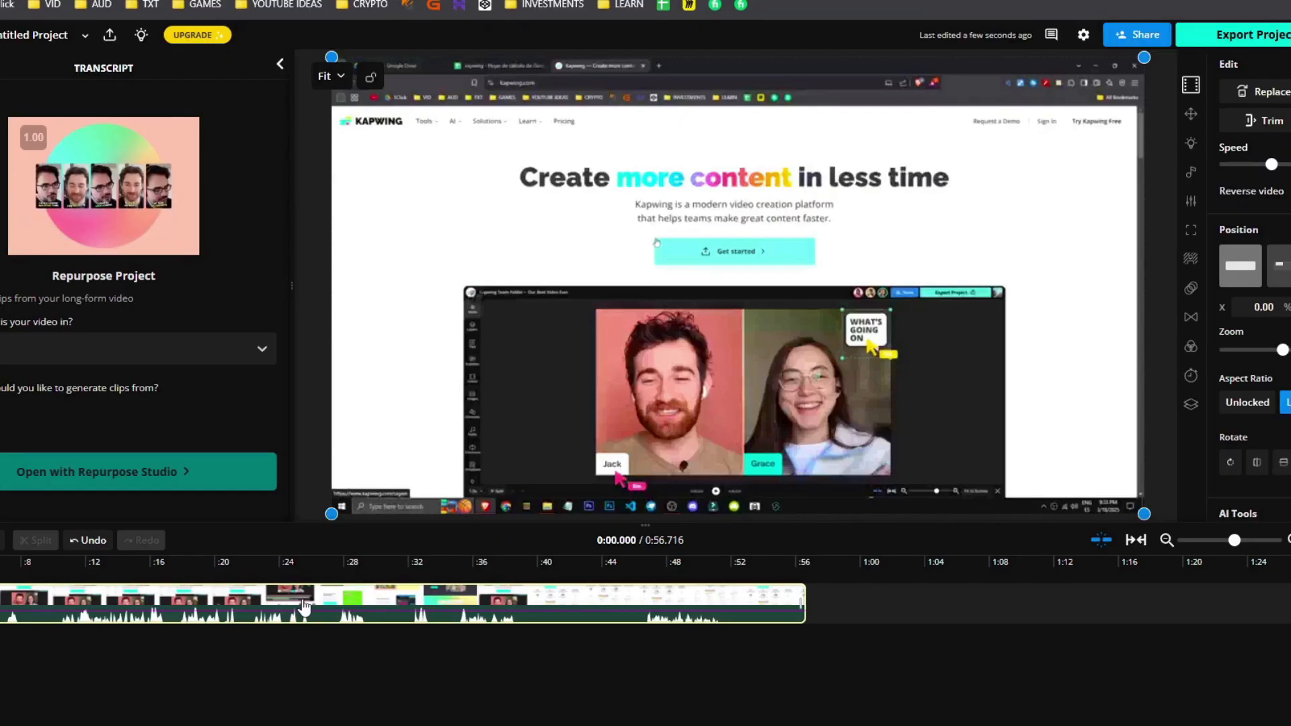
key(Delete)
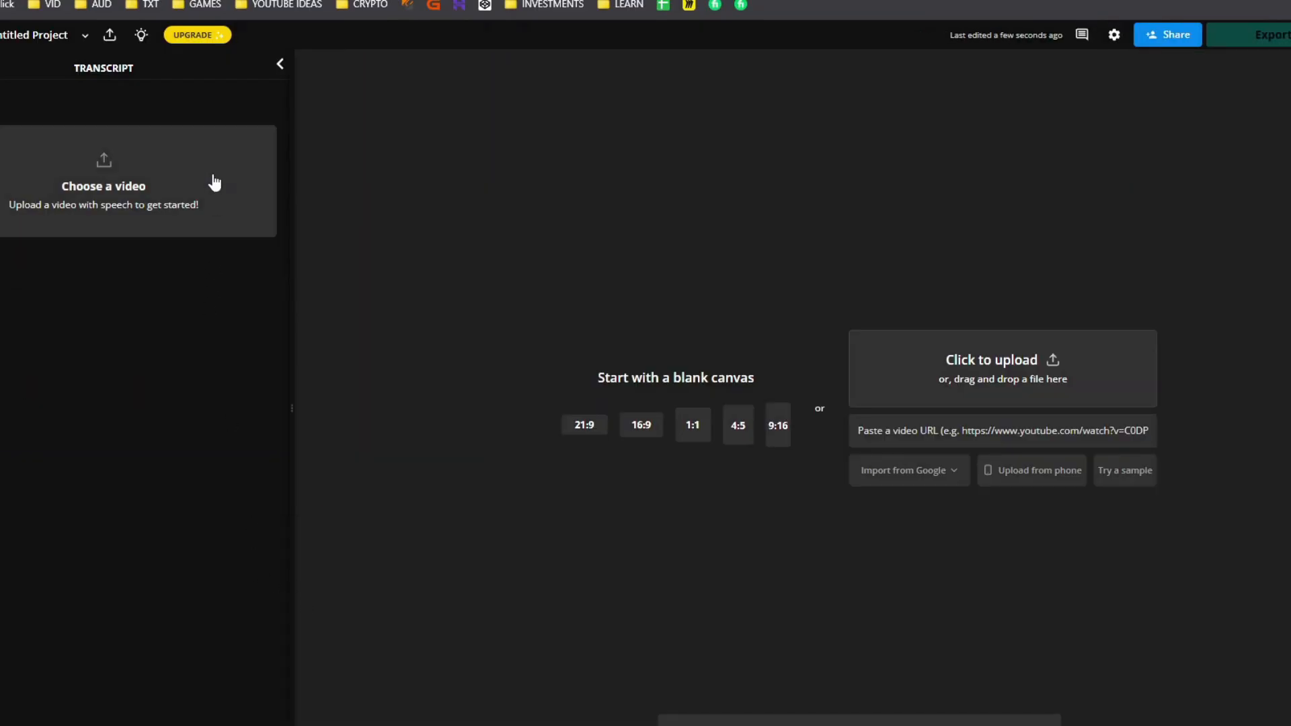
click(213, 182)
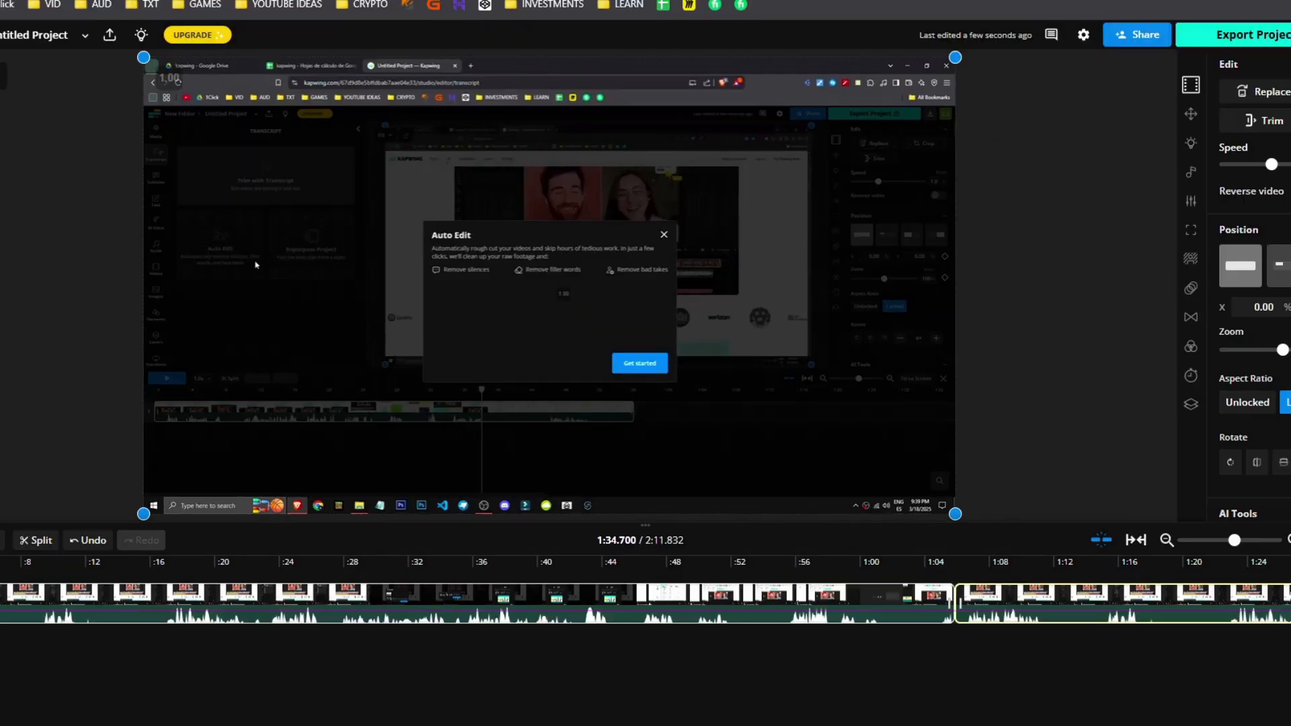
key(ctrl+z)
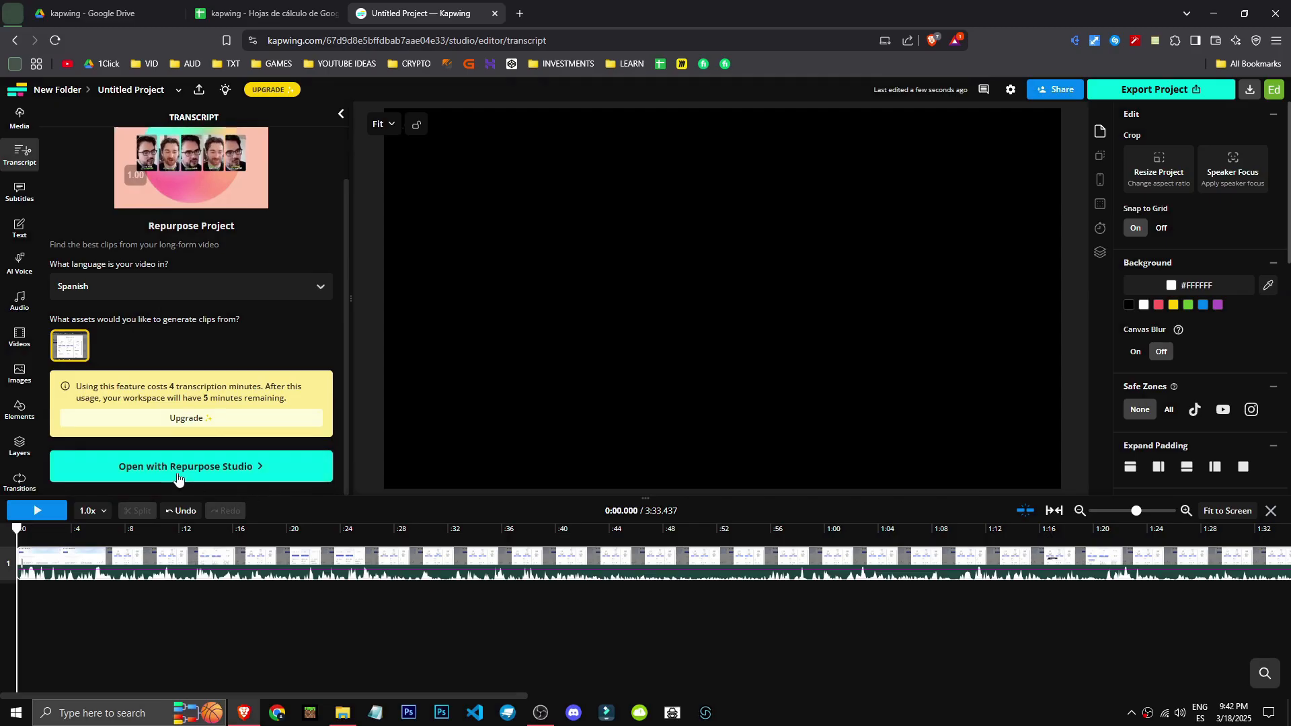
- Open the video with Repurpose Studio and set the maximum duration of clips to 90s - 3m
click(164, 469)
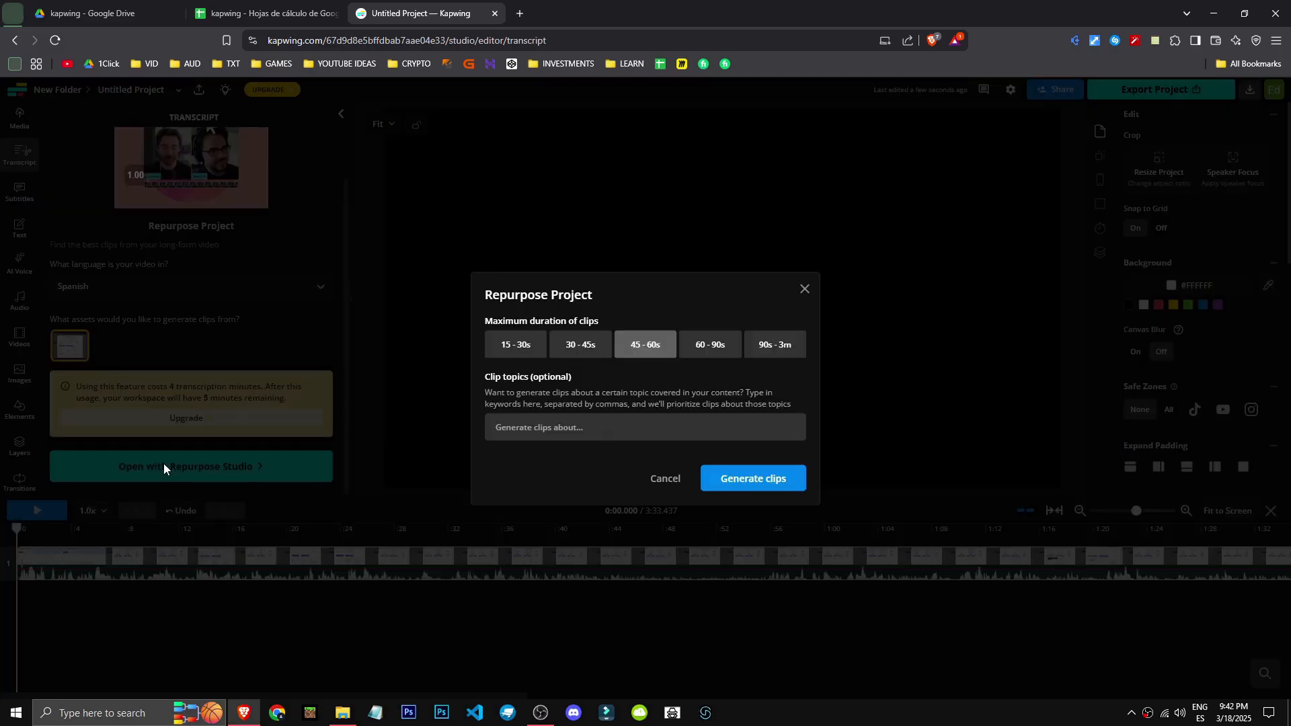
click(515, 344)
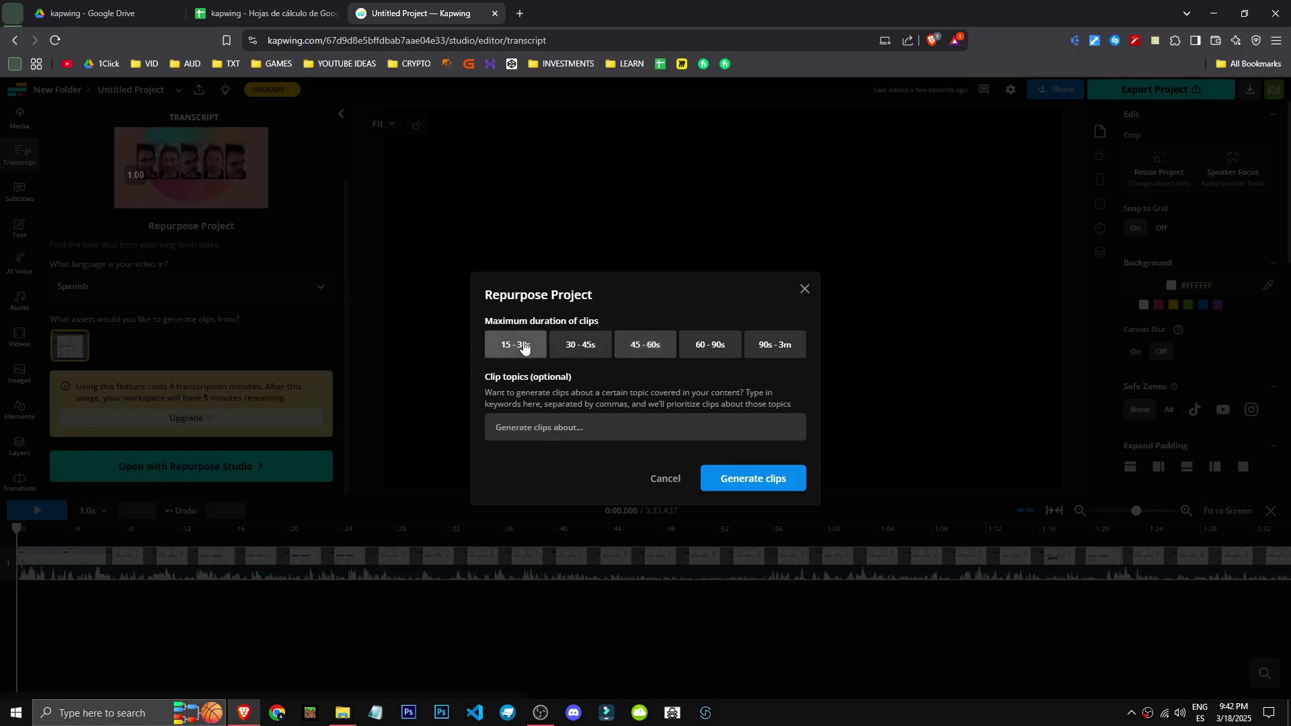
click(582, 346)
click(689, 349)
click(779, 351)
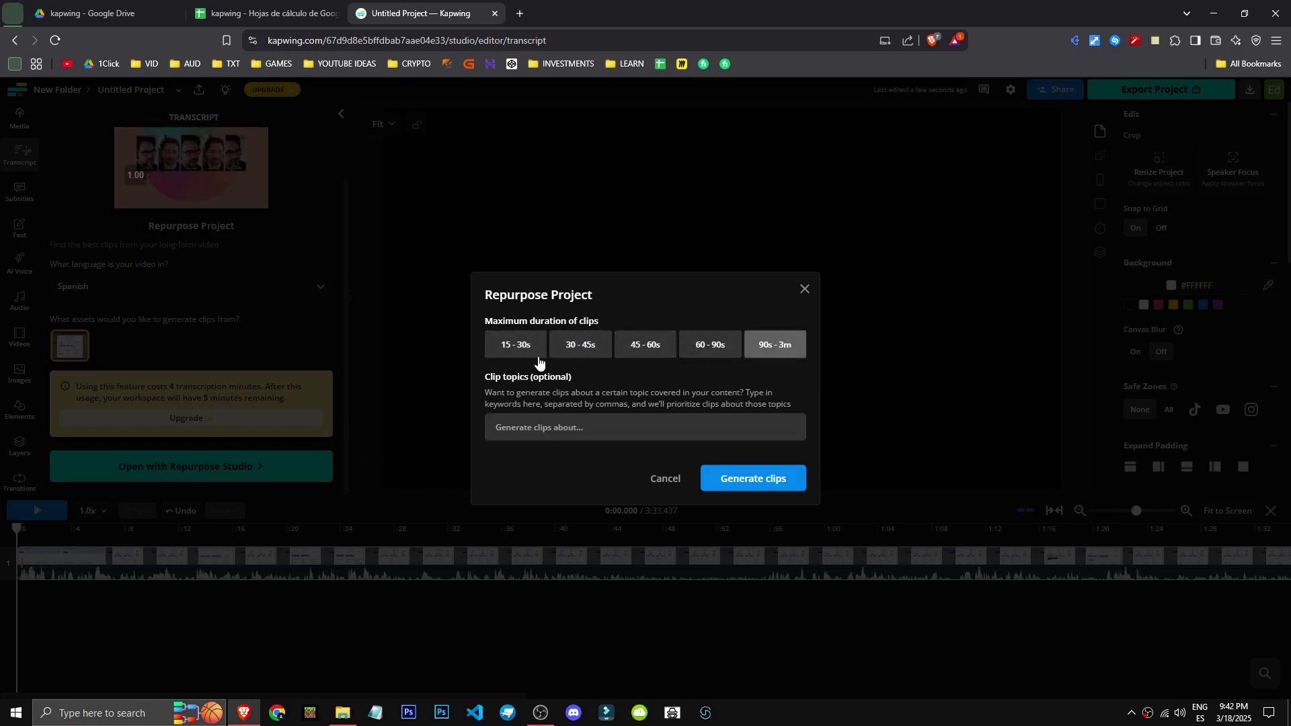
- Set the maximum duration of clips to 15 - 30s and close the Repurpose Project settings without generating clips
click(538, 354)
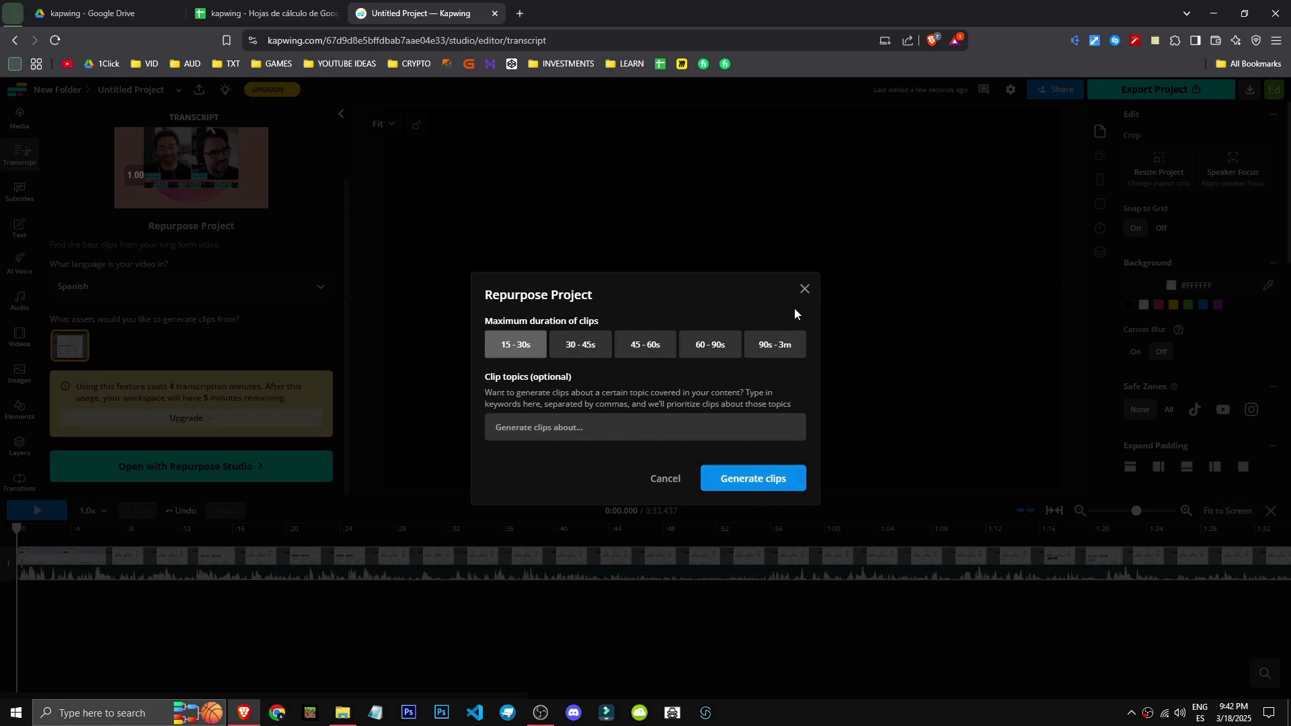
click(806, 289)
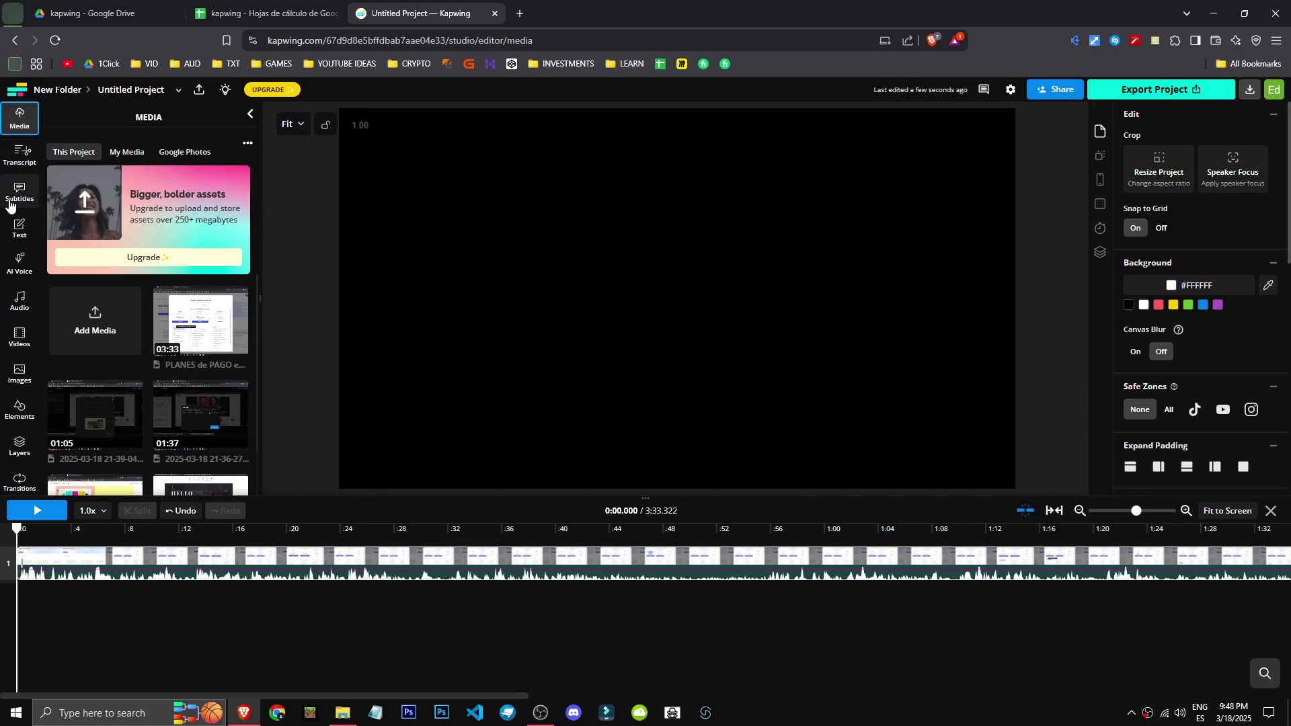
- Set up auto subtitles for the video with Spanish as original language and "No translation - use original language" as translation
click(19, 191)
click(176, 189)
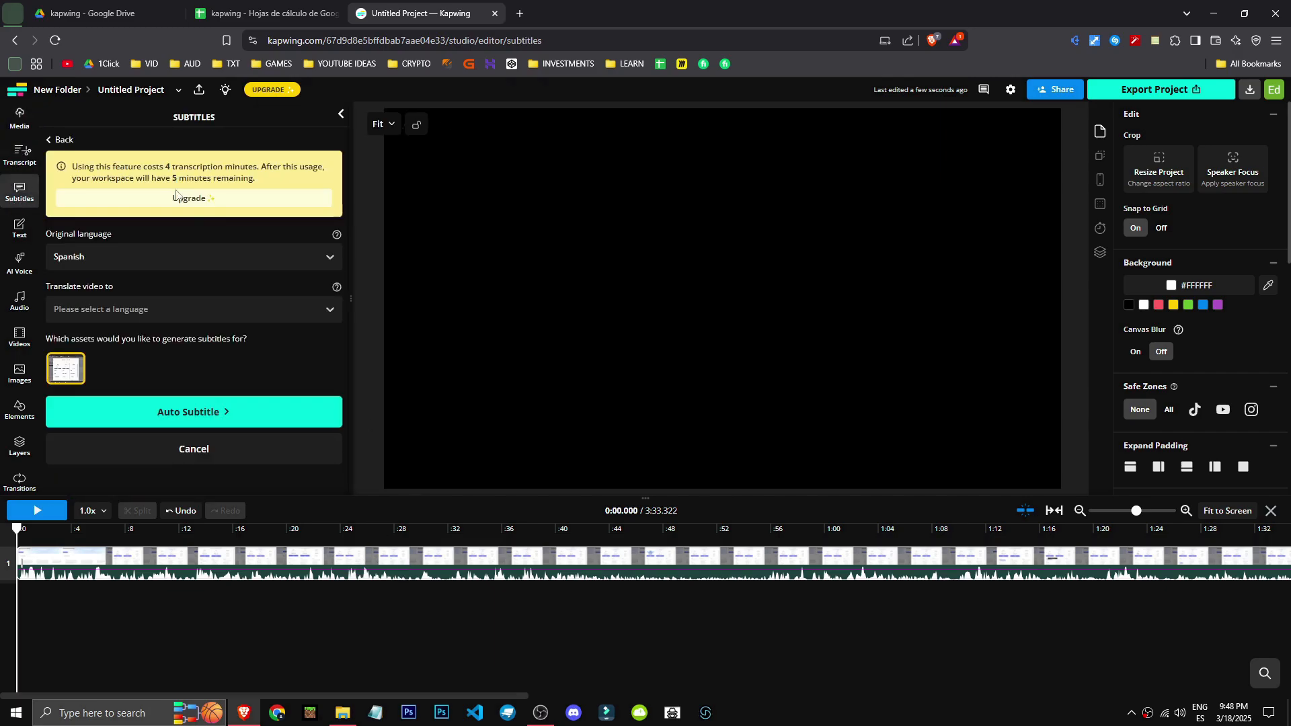
click(177, 258)
click(182, 261)
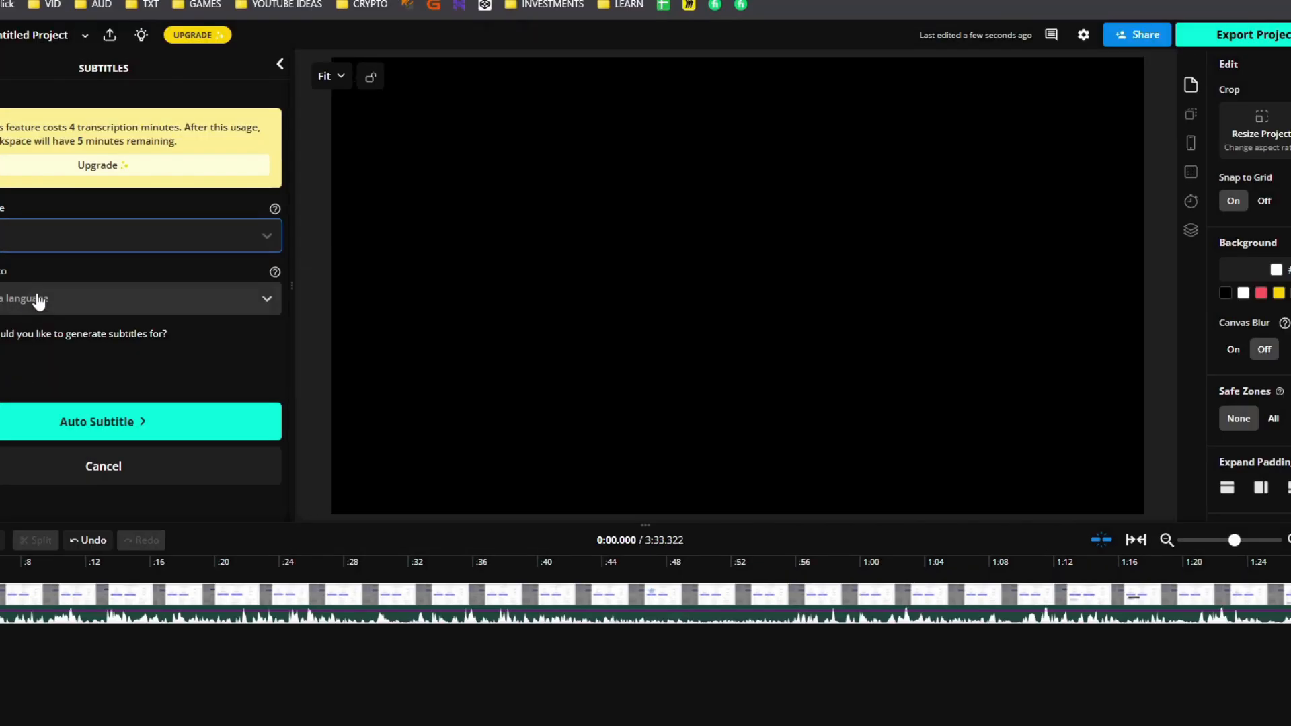
click(139, 308)
click(206, 313)
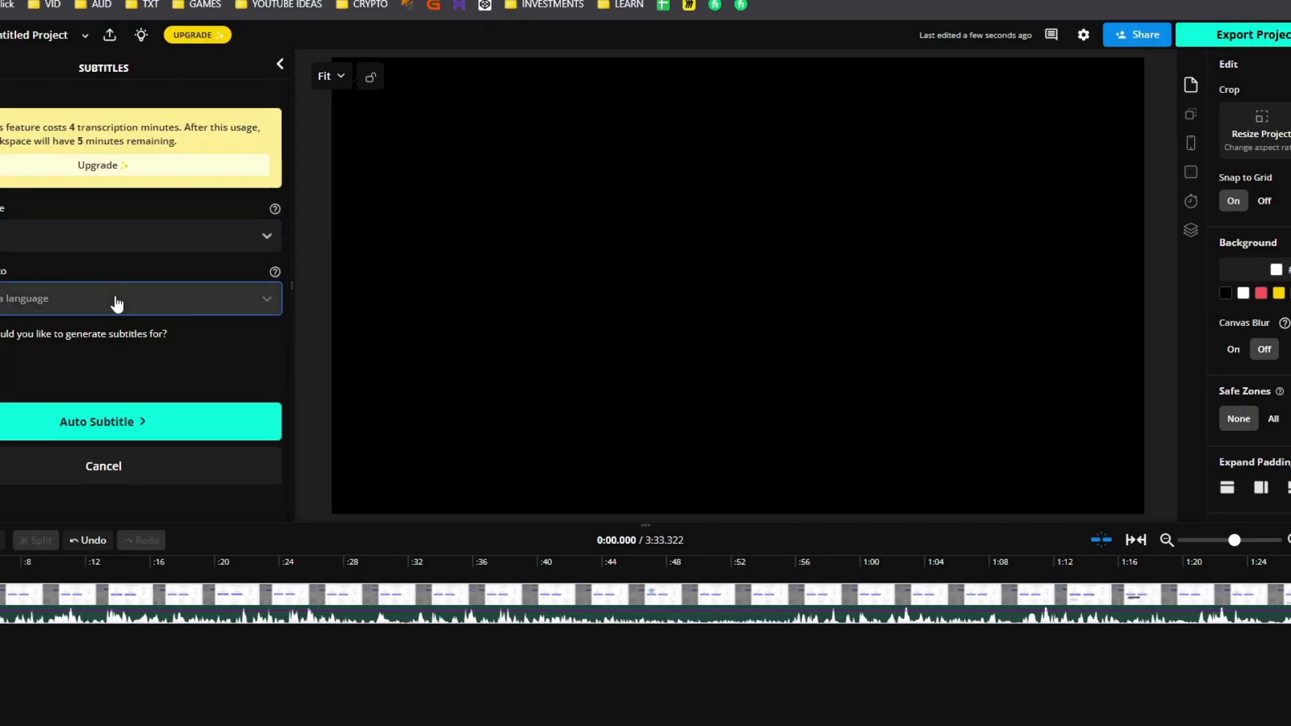
click(72, 306)
click(39, 347)
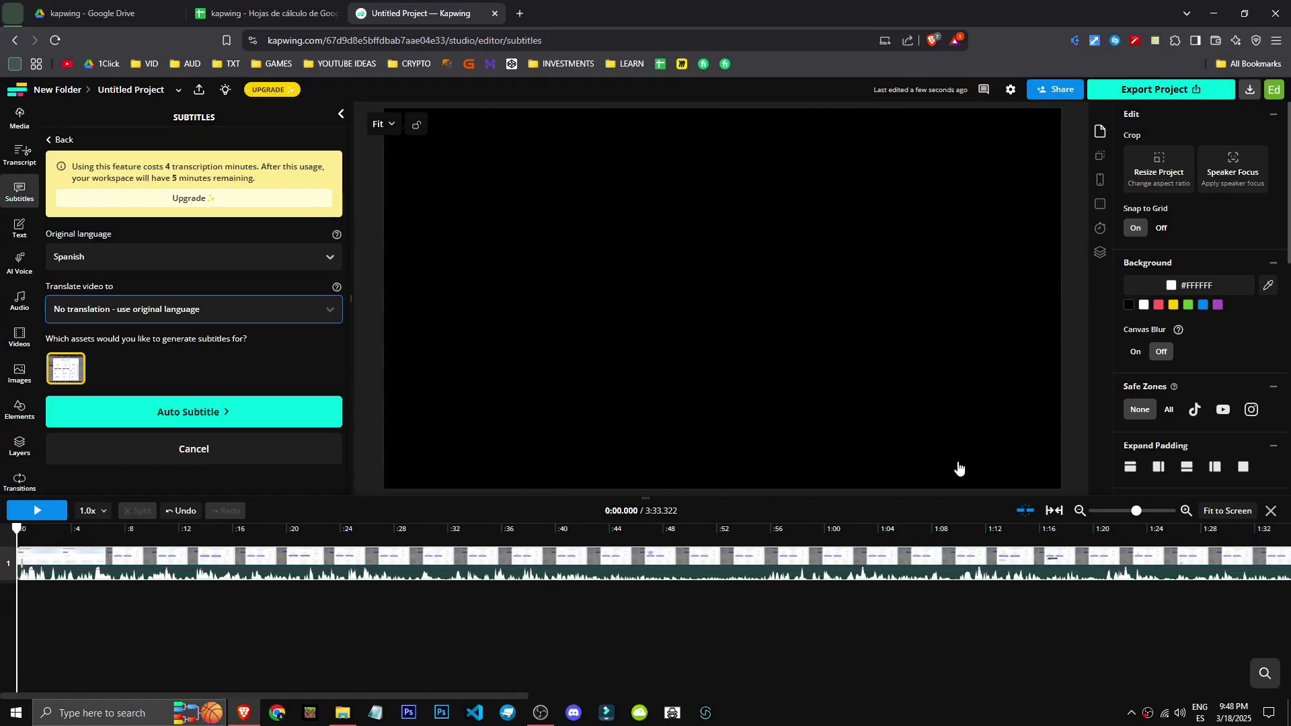
scroll(1192, 173, down, 5)
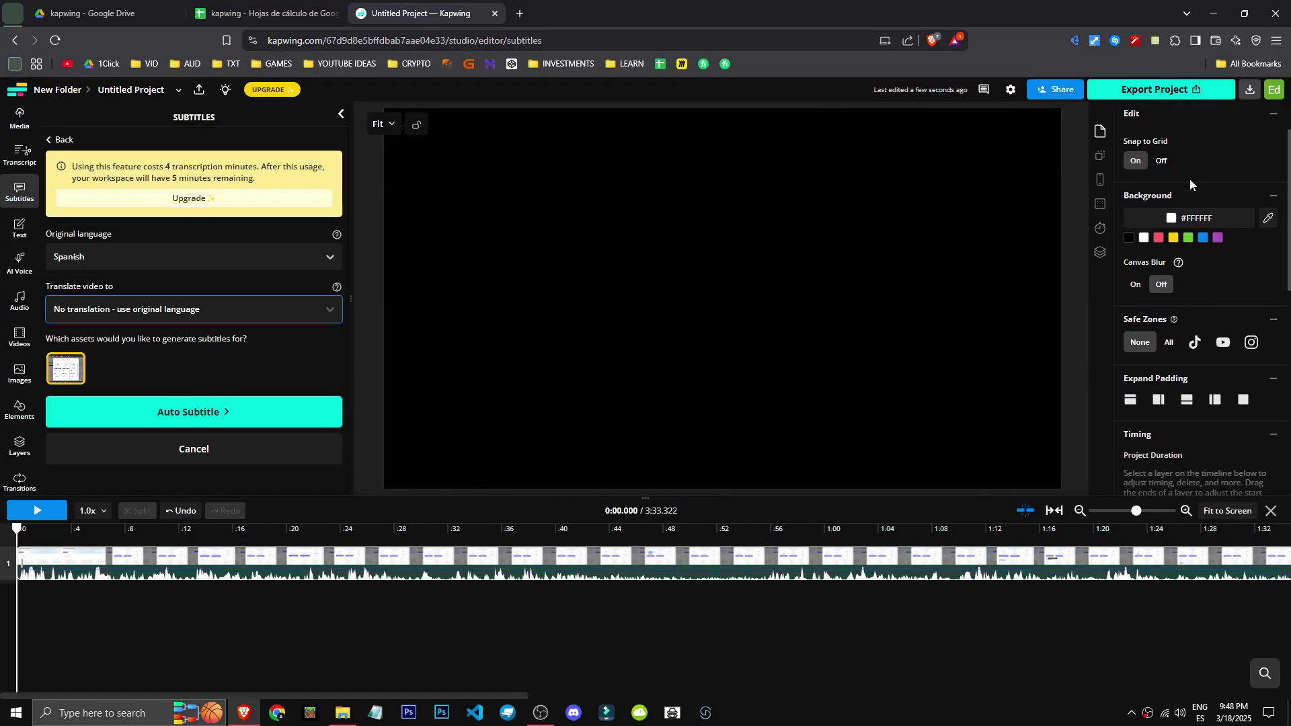
scroll(1176, 427, up, 5)
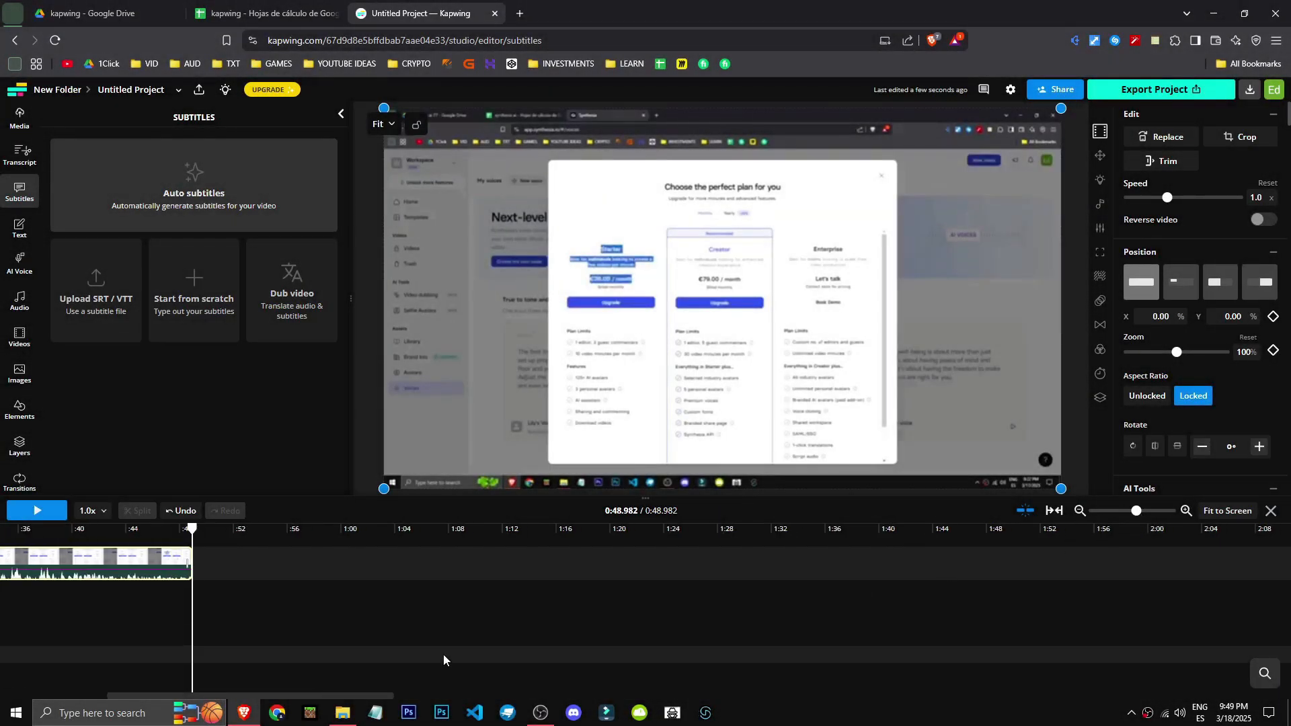
- Choose a target language for dubbing the shortened Spanish video with its original voices and start the dub
drag(269, 696, 124, 693)
click(19, 121)
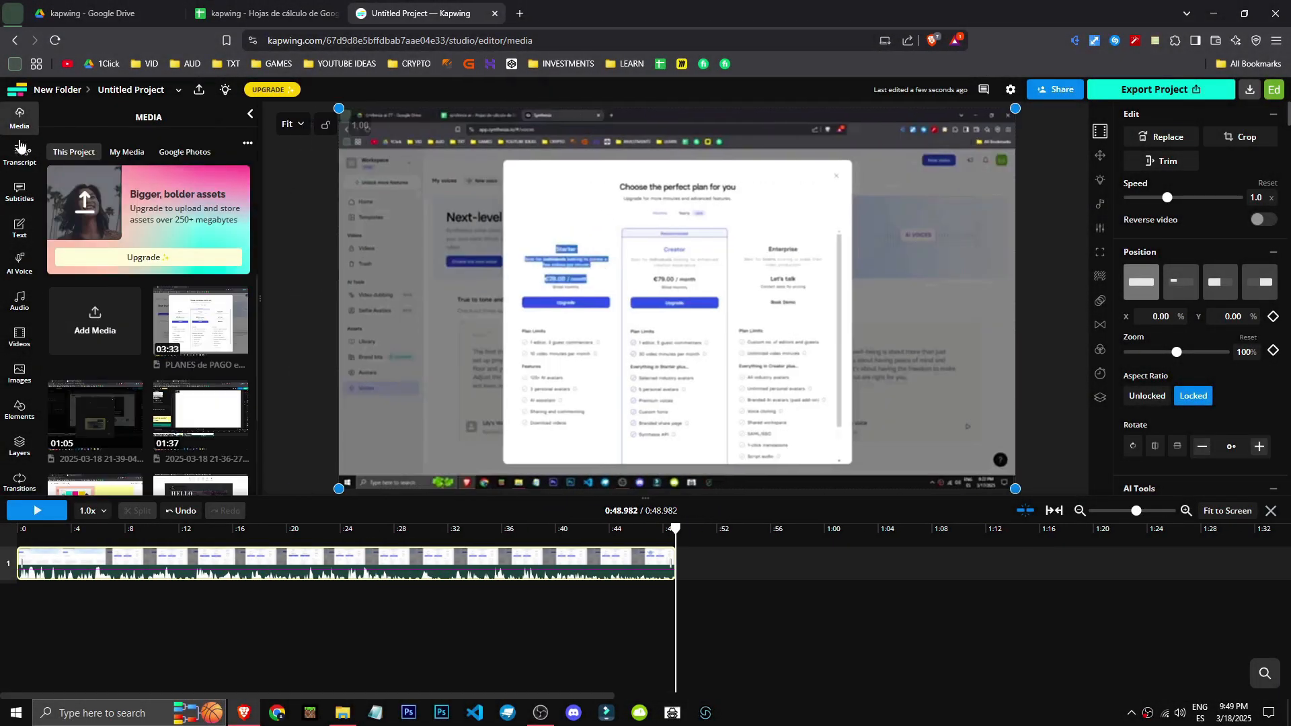
click(26, 193)
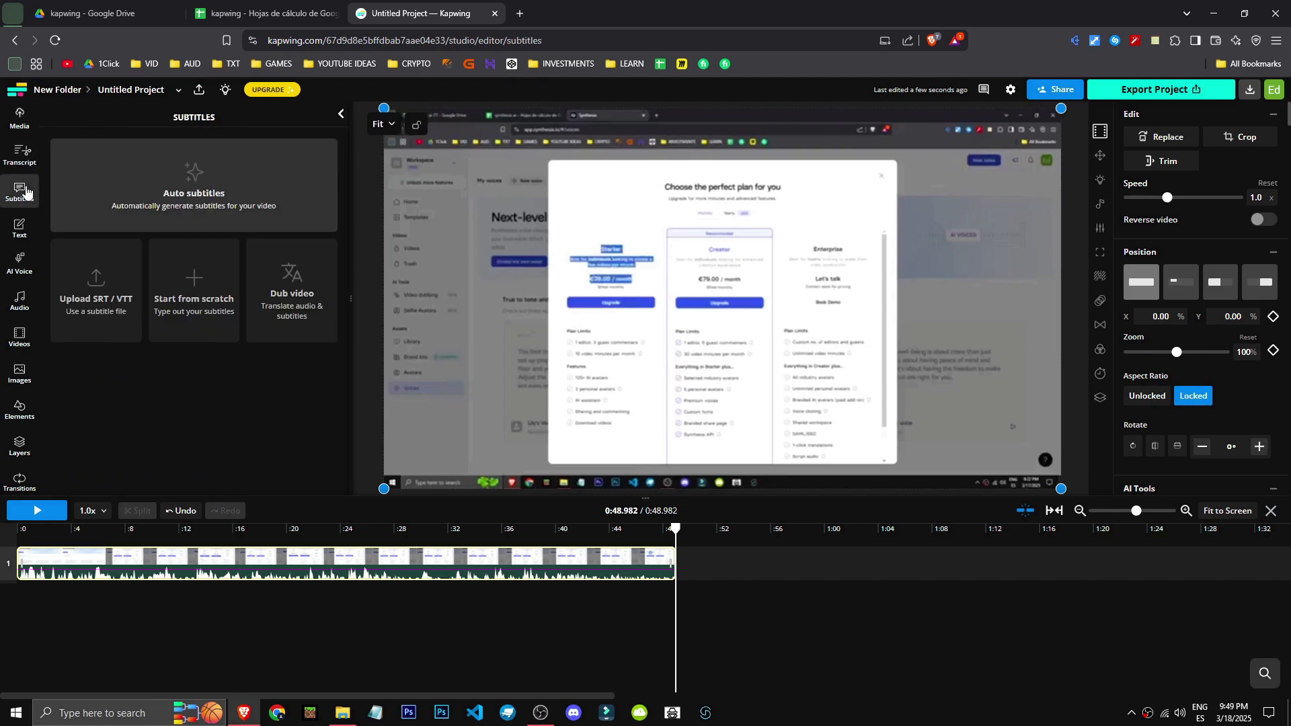
click(300, 328)
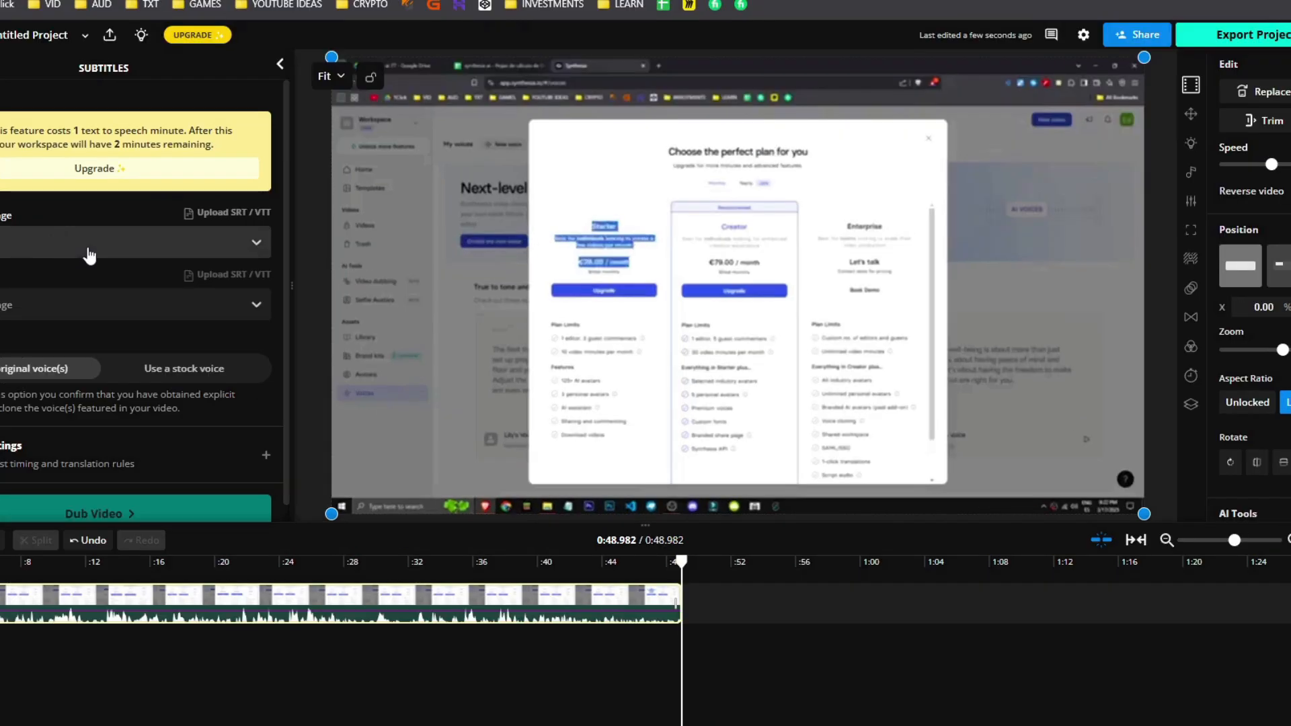
click(131, 305)
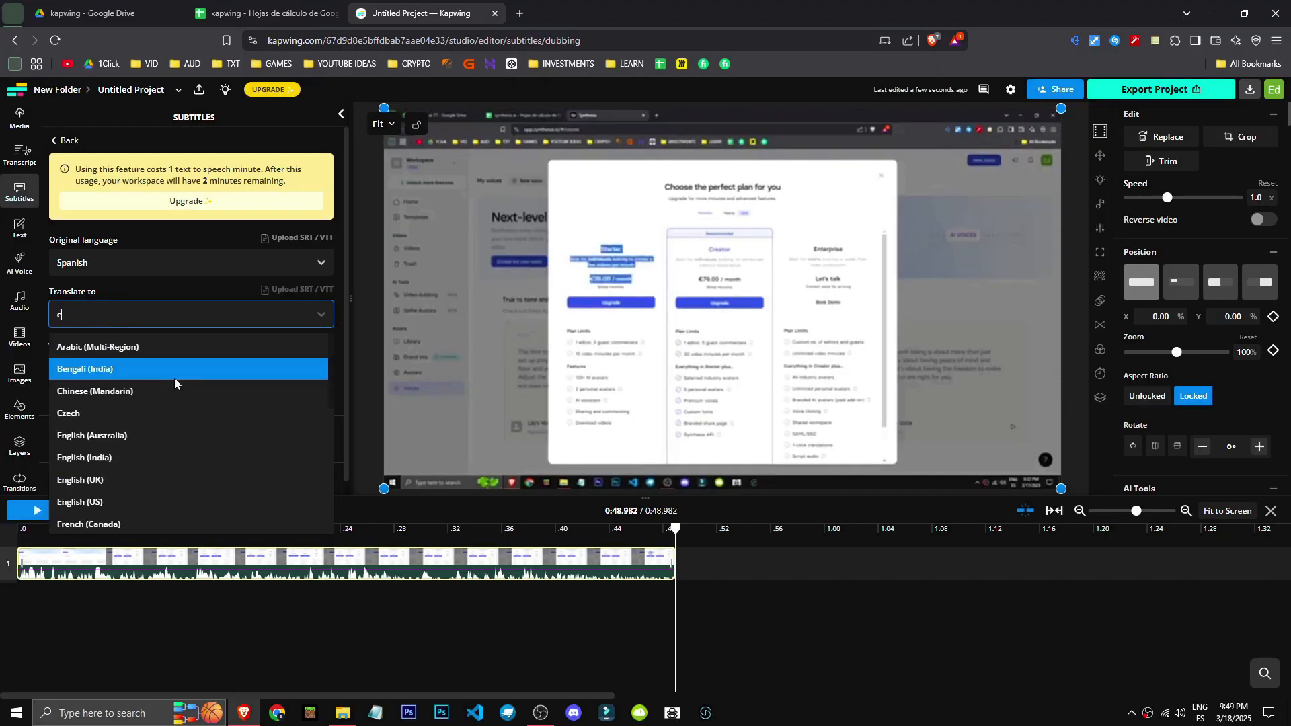
click(80, 370)
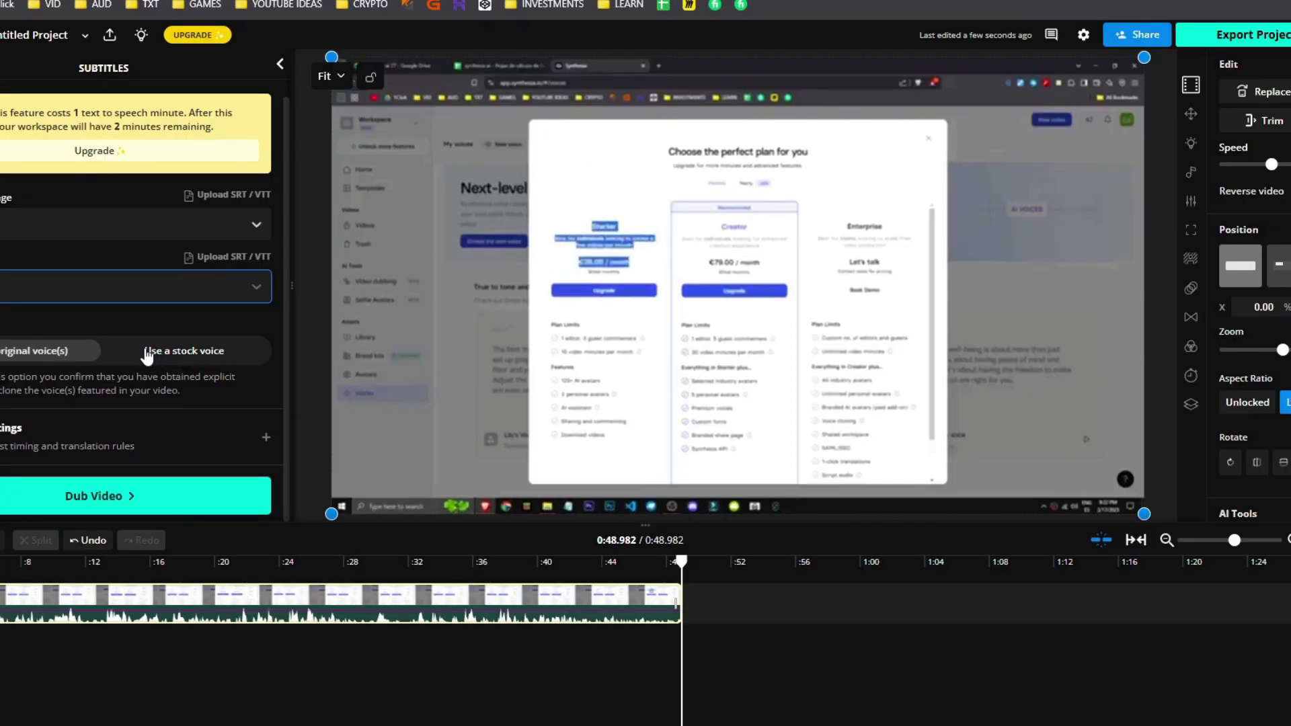
click(116, 497)
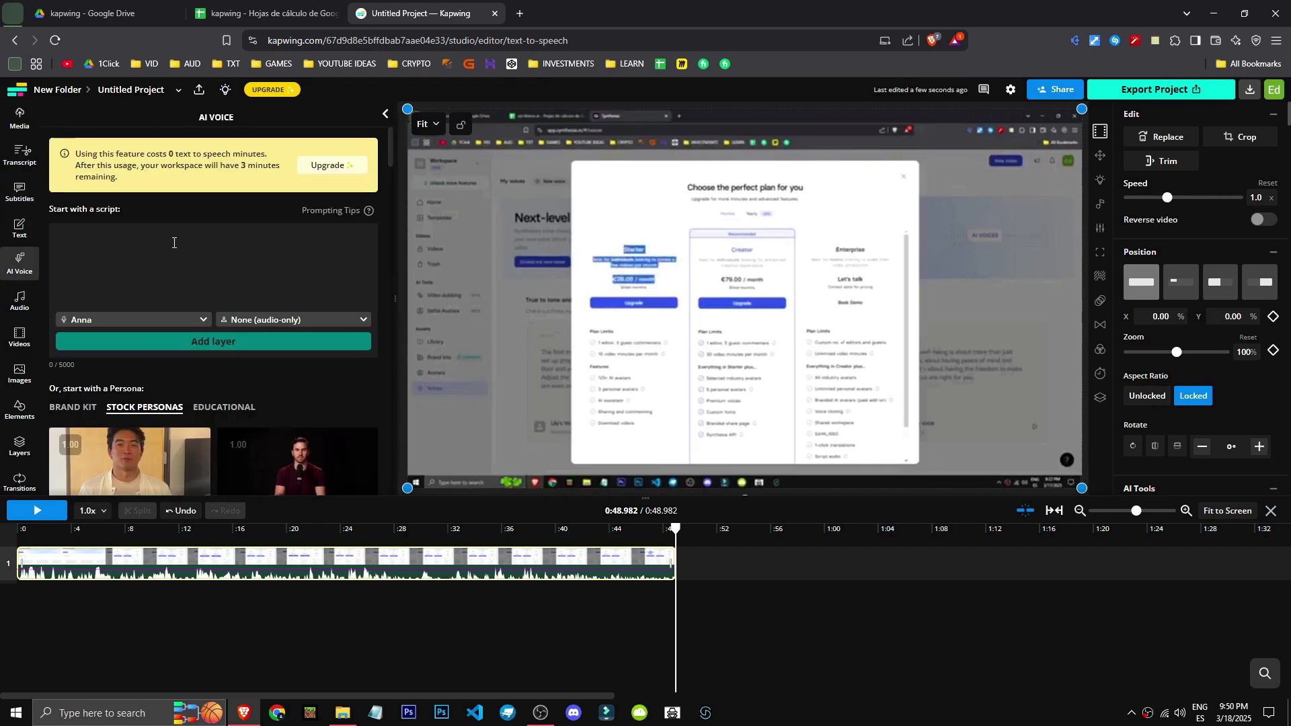
- Browse the AI voice language and gender filters and select the English voice Blake for the script
click(173, 280)
click(170, 326)
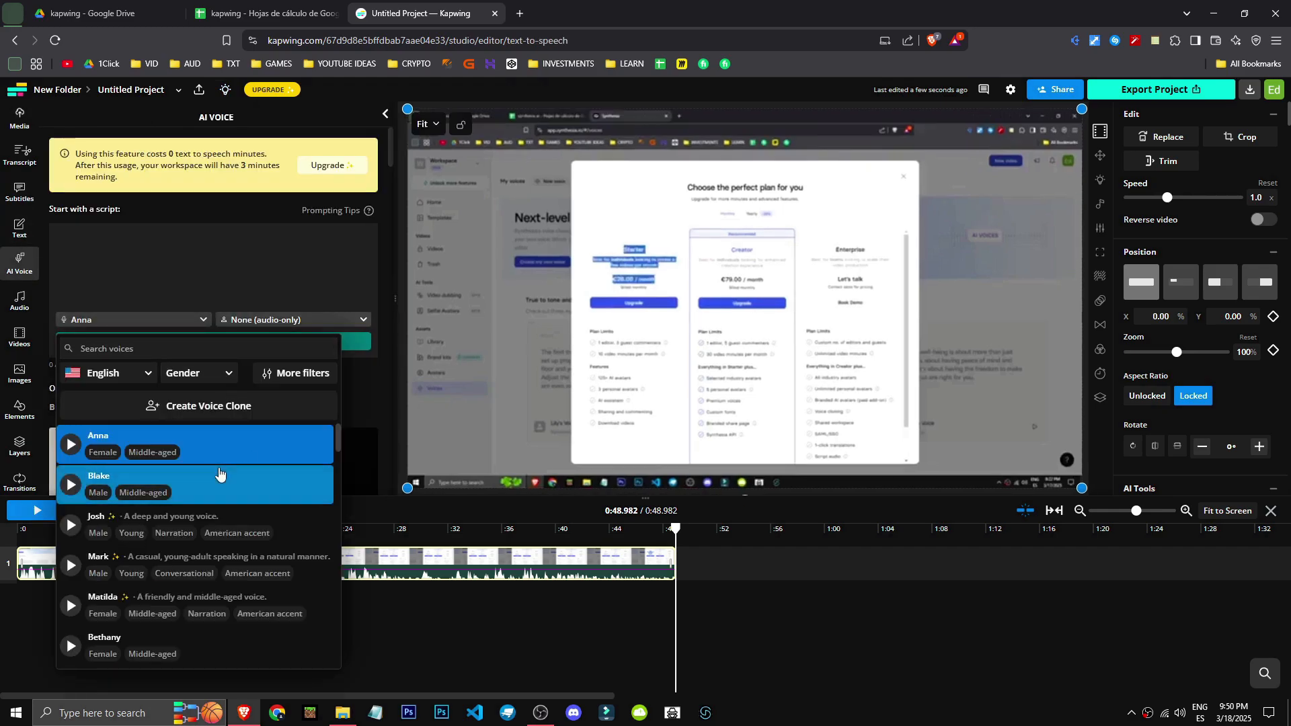
click(140, 374)
scroll(157, 473, down, 5)
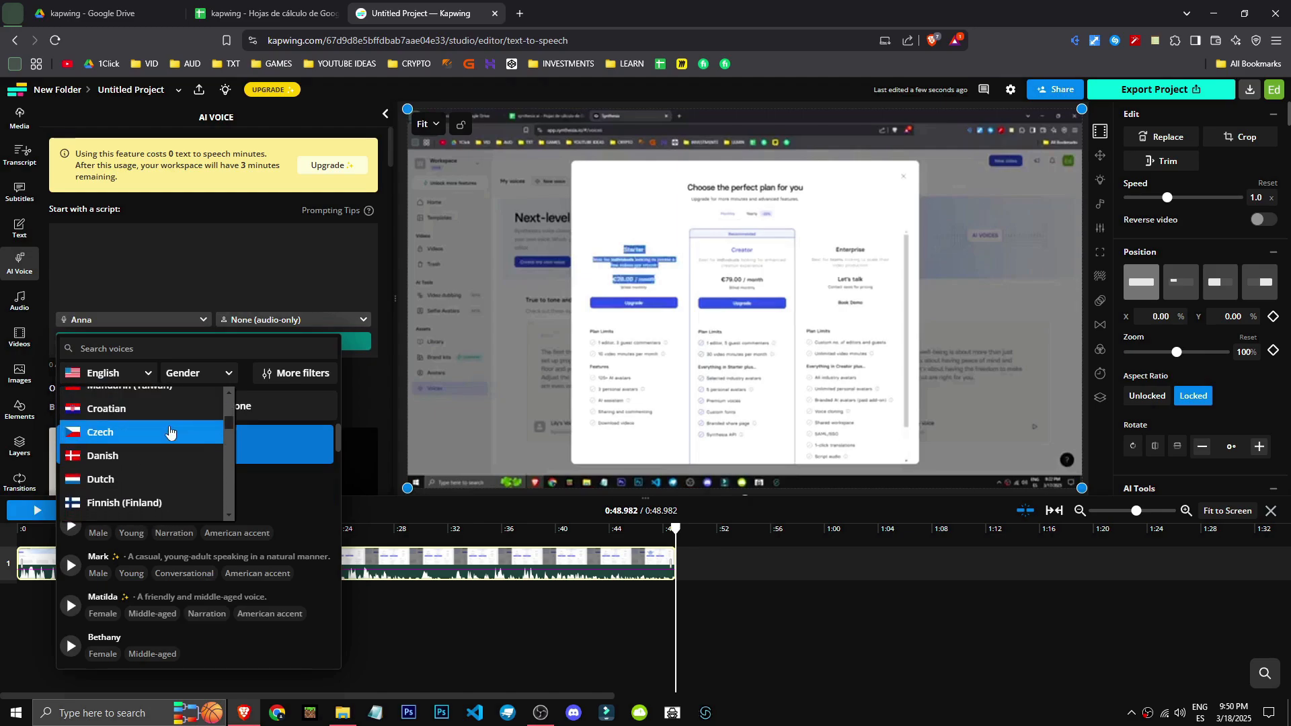
scroll(173, 432, up, 5)
click(171, 398)
click(199, 373)
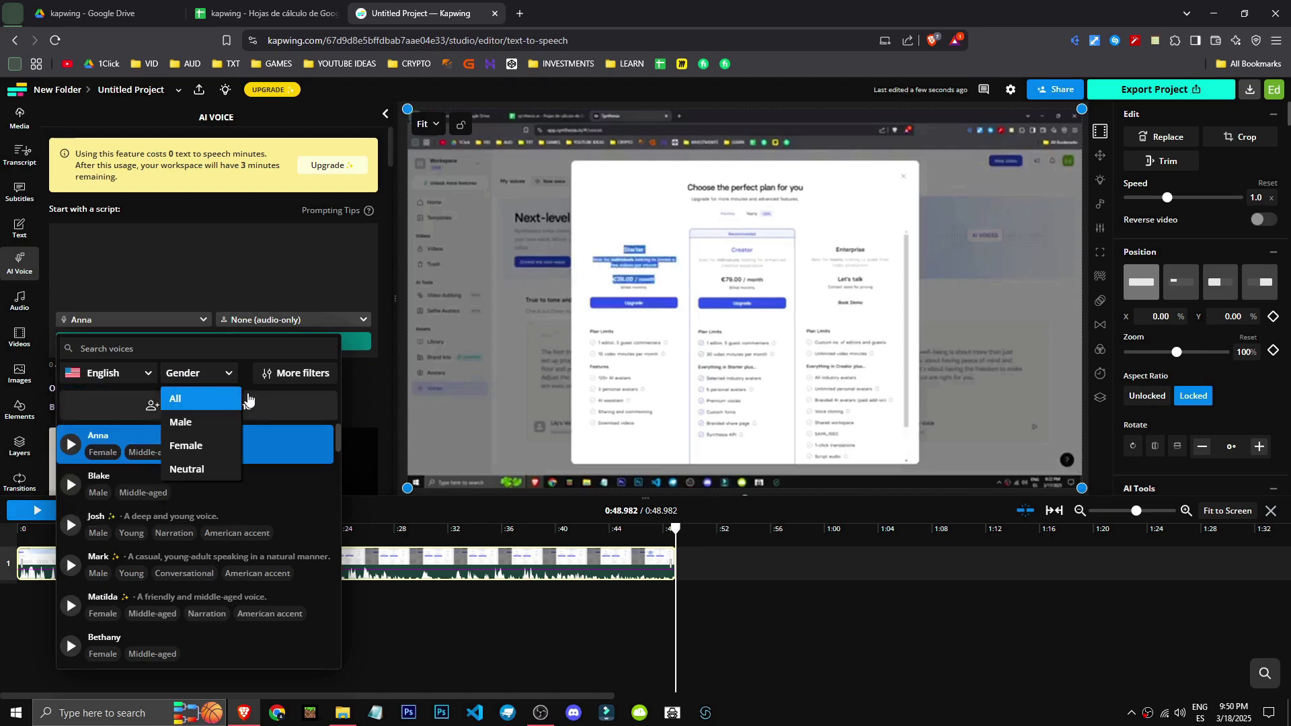
click(203, 428)
click(202, 430)
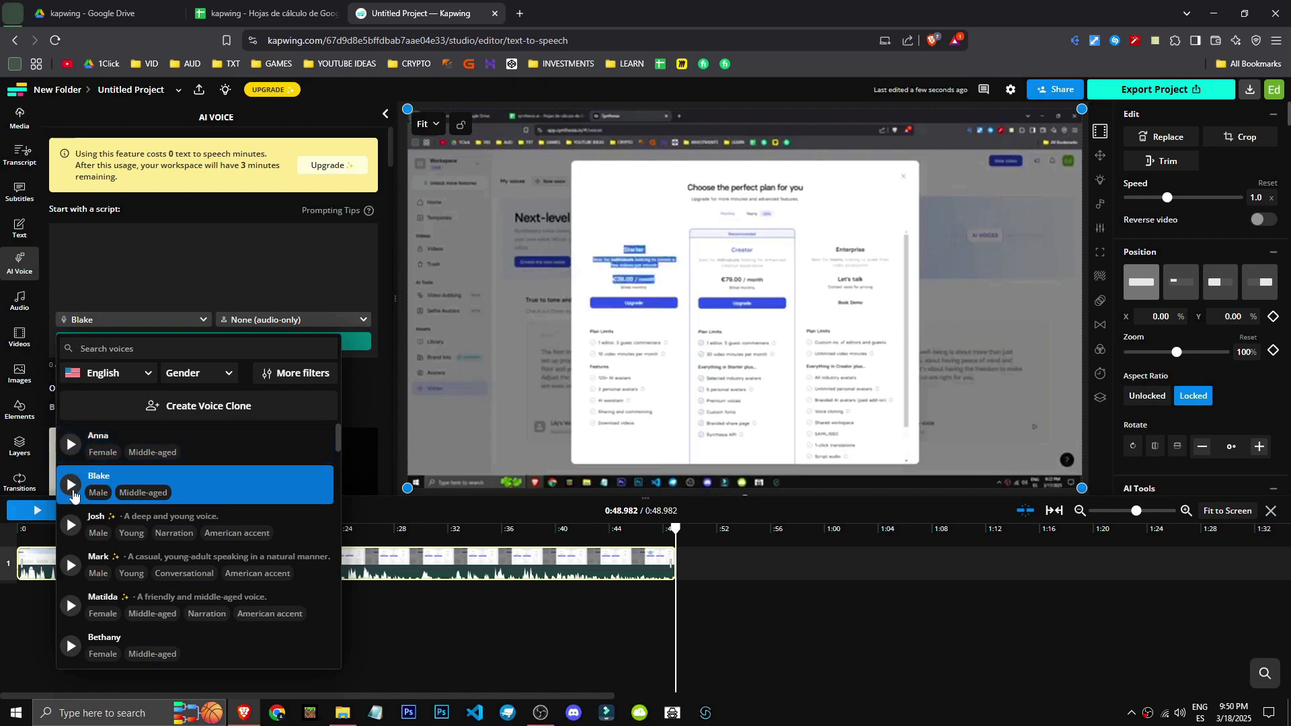
- Add an AI voice layer with the "Brian at a desk" persona and the script "asdfasdfashgdjadskfytasdvcsd"
click(242, 320)
click(242, 321)
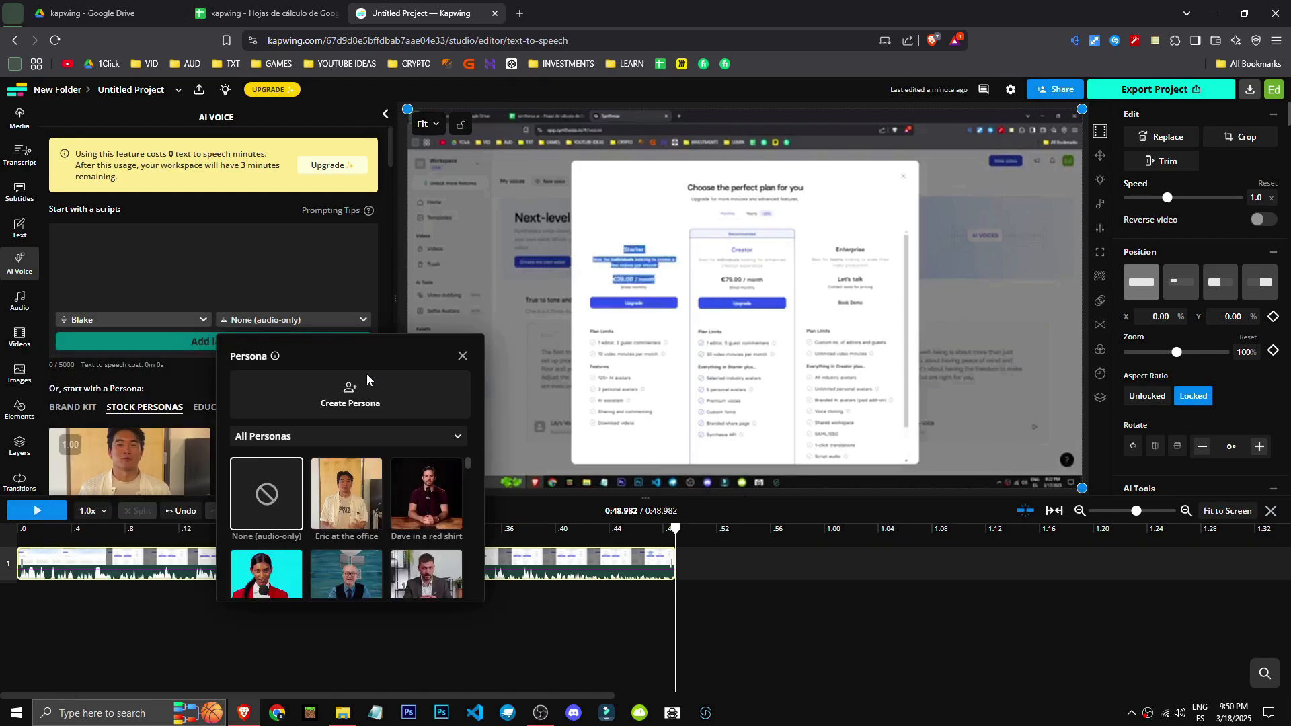
scroll(361, 487, down, 1)
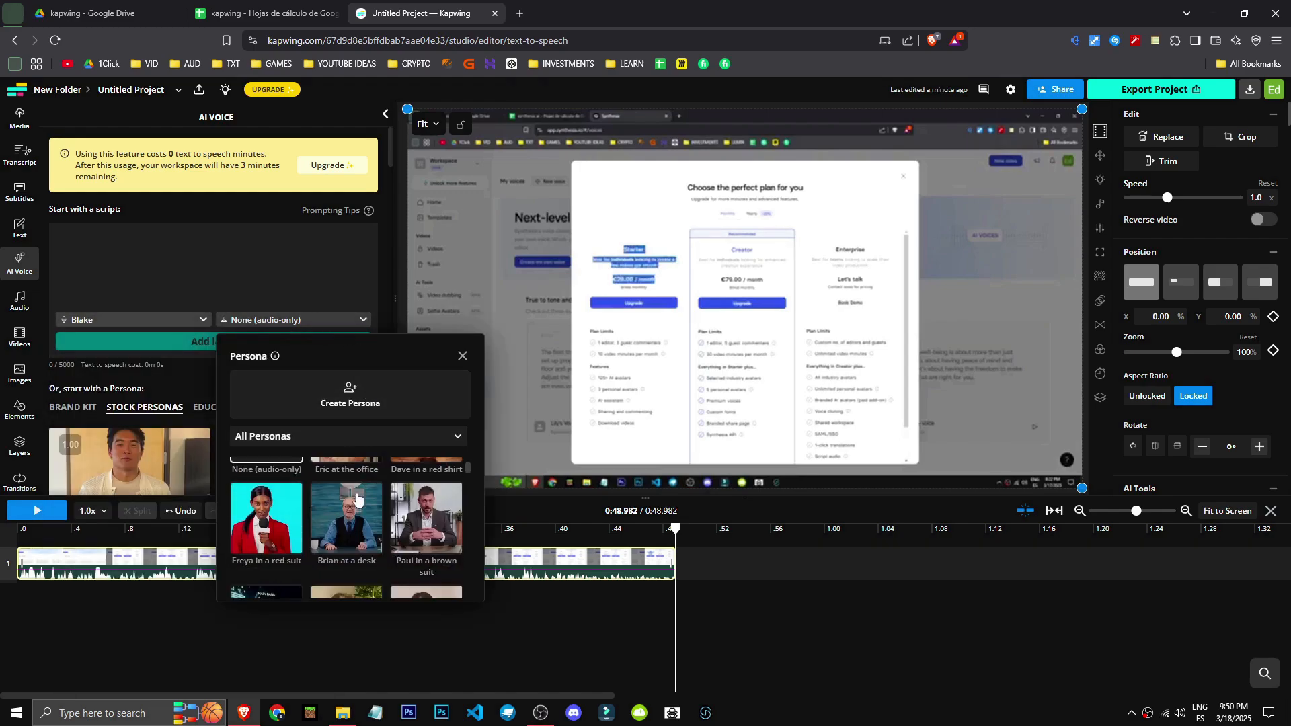
click(351, 538)
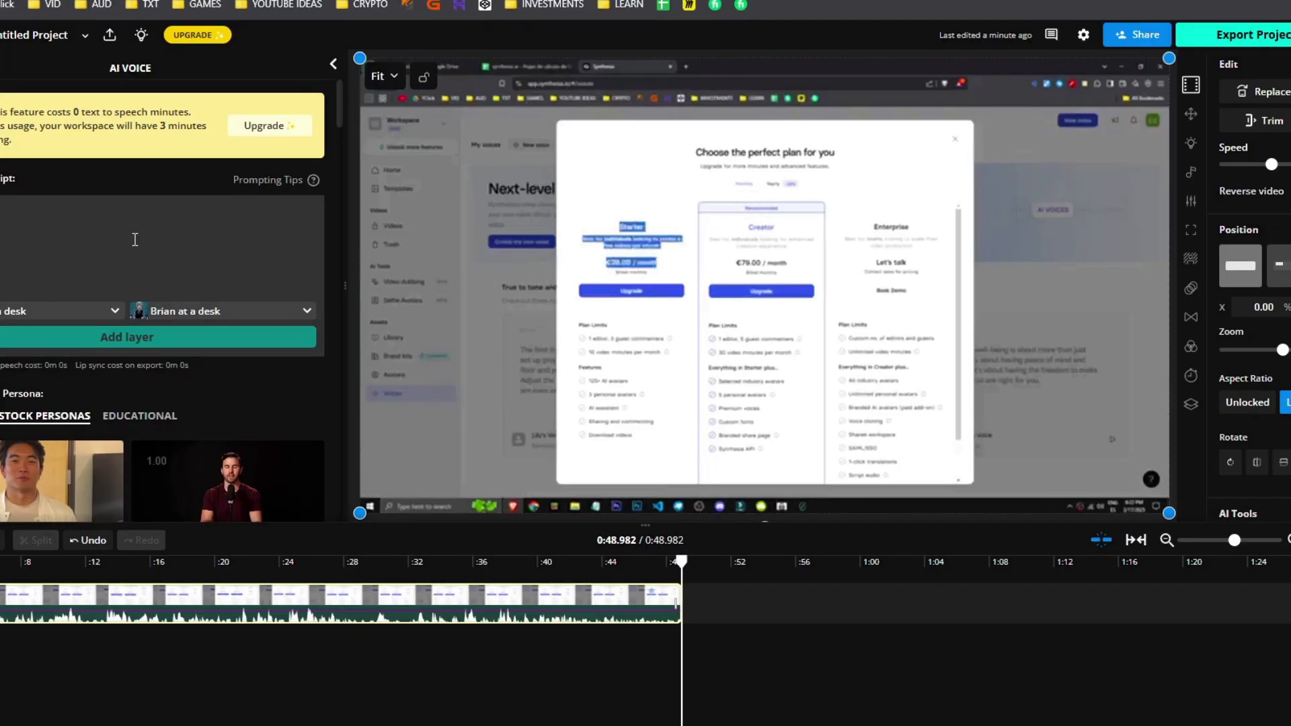
text(djadskfytasdvcsd)
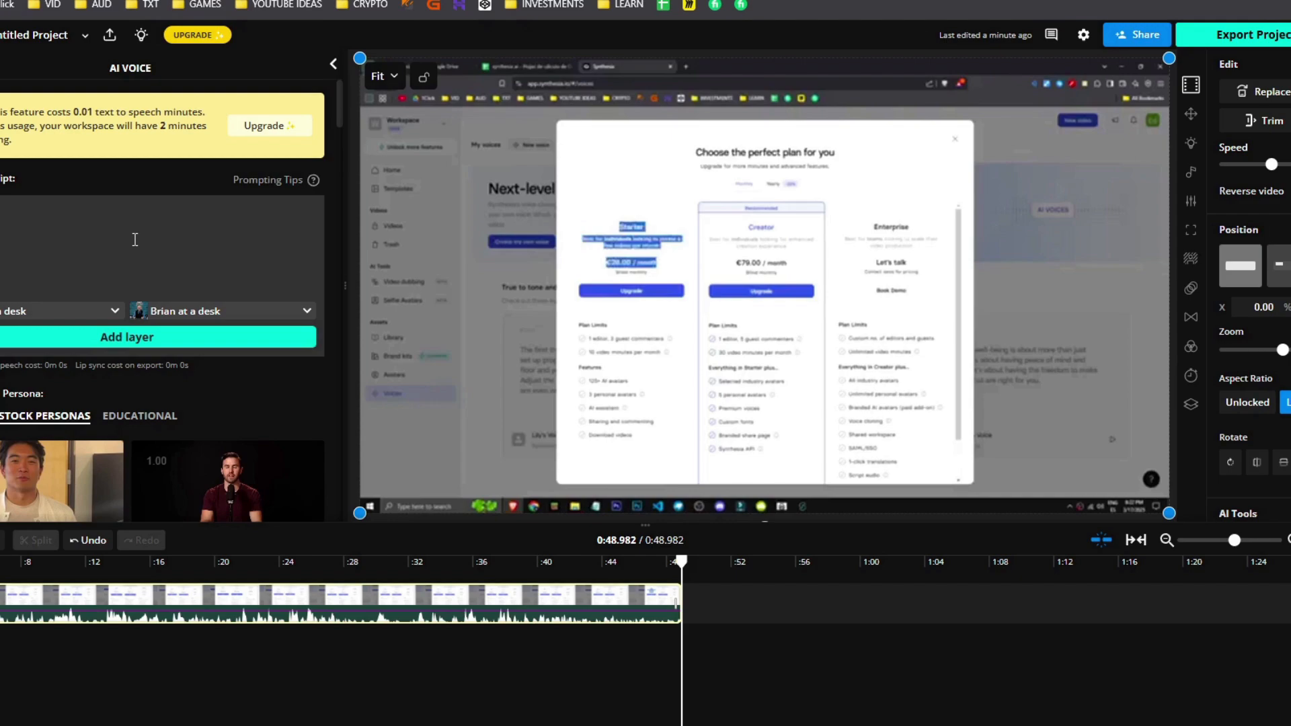
click(131, 337)
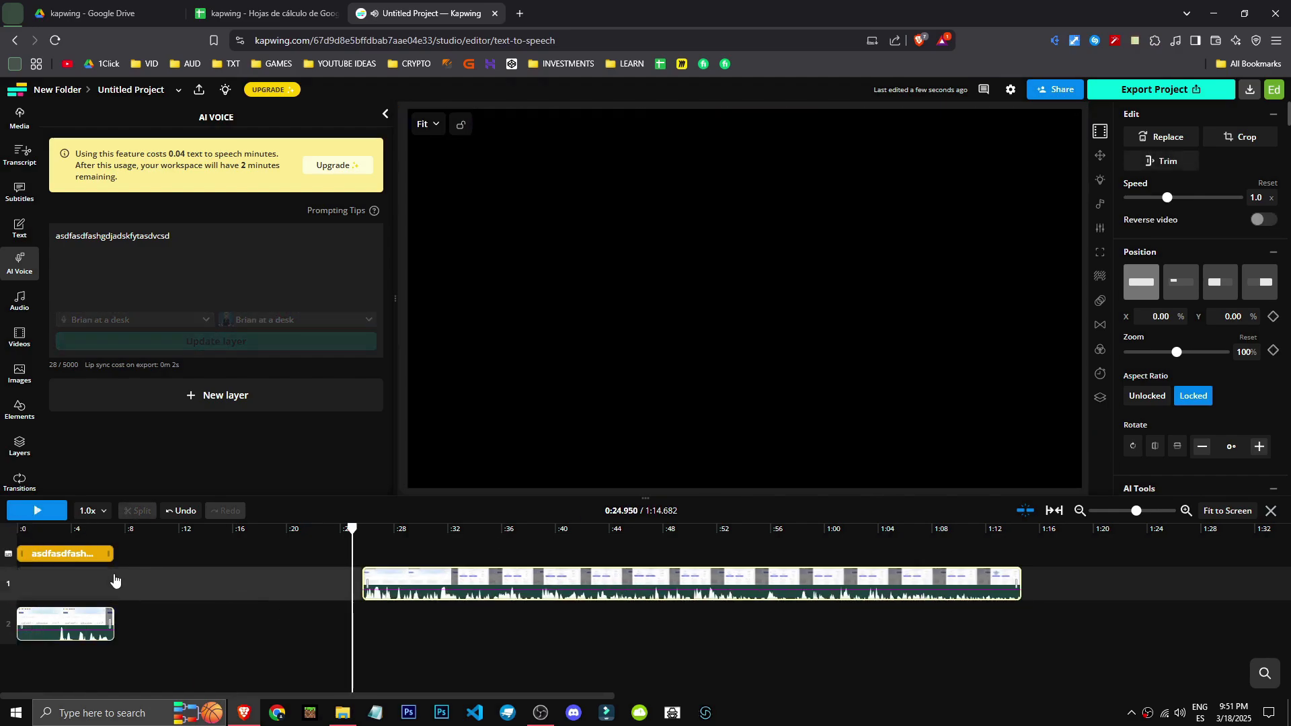
- Play back the new persona layer near the start of the timeline and select the short clip below it
click(50, 531)
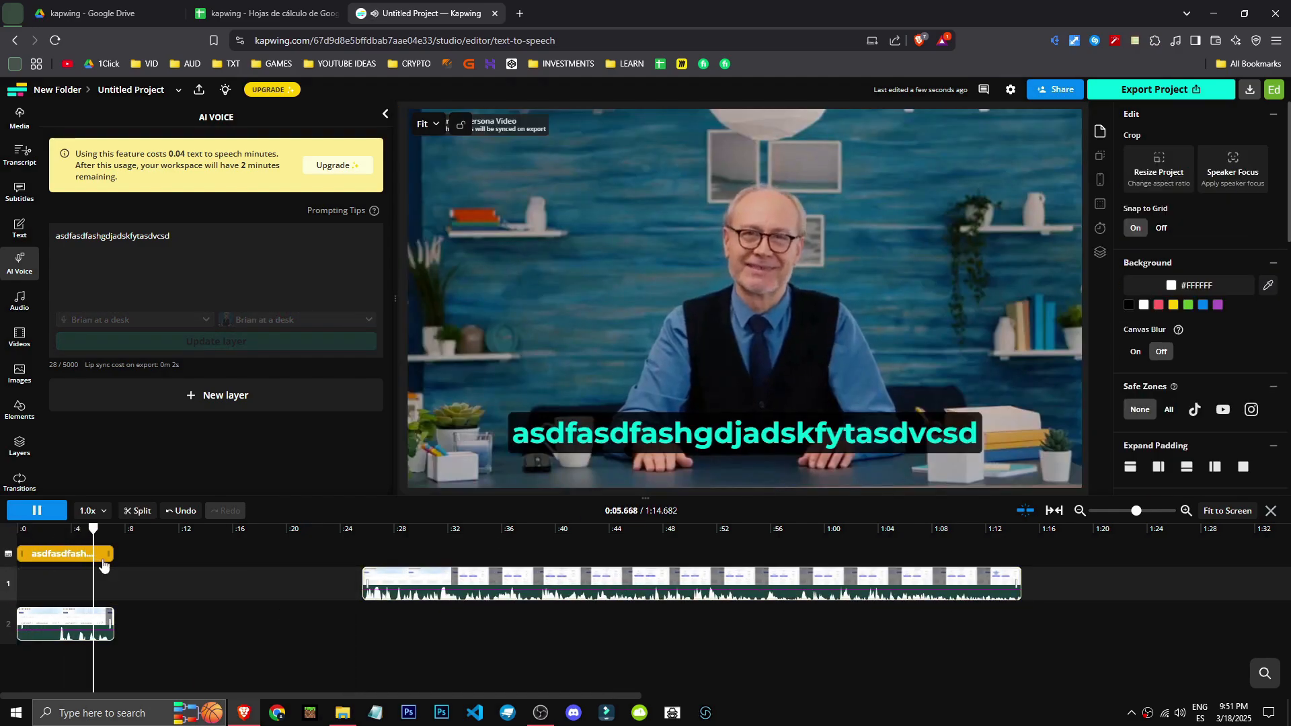
key(space)
click(64, 624)
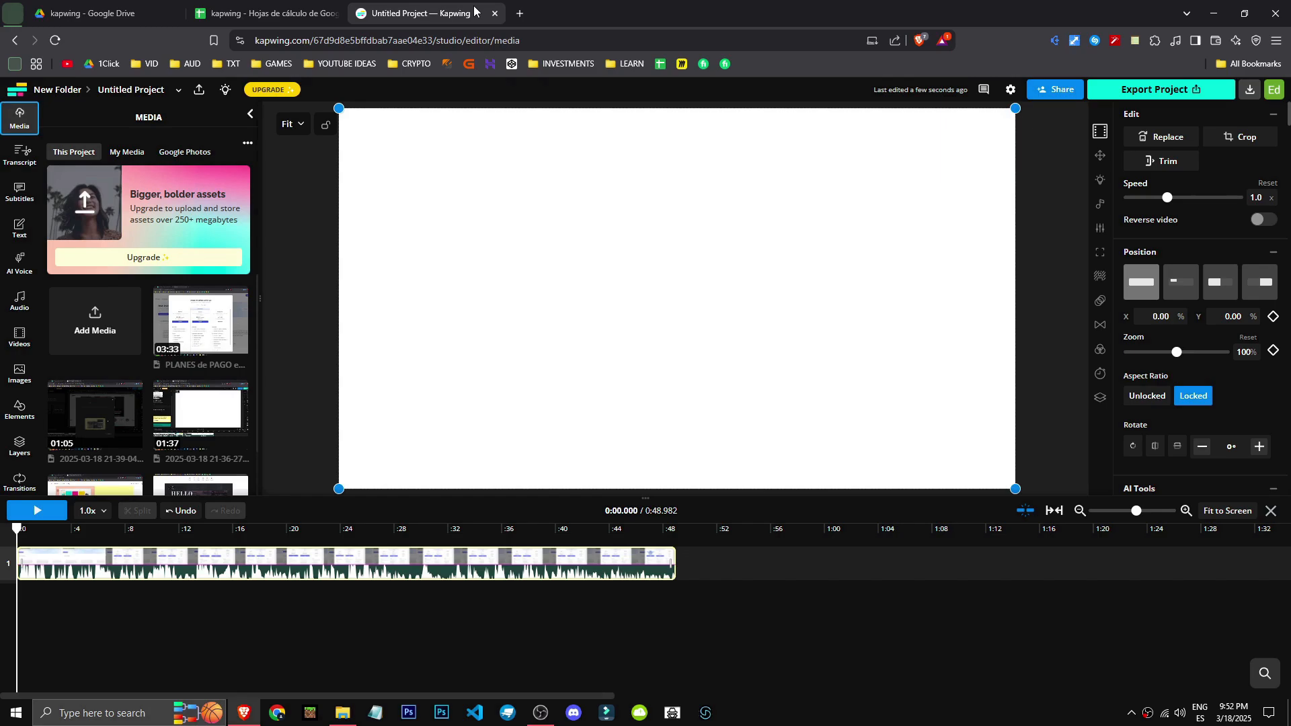
- Return to the AI Voice options and open the creation of a voice clone from the voice list
click(16, 189)
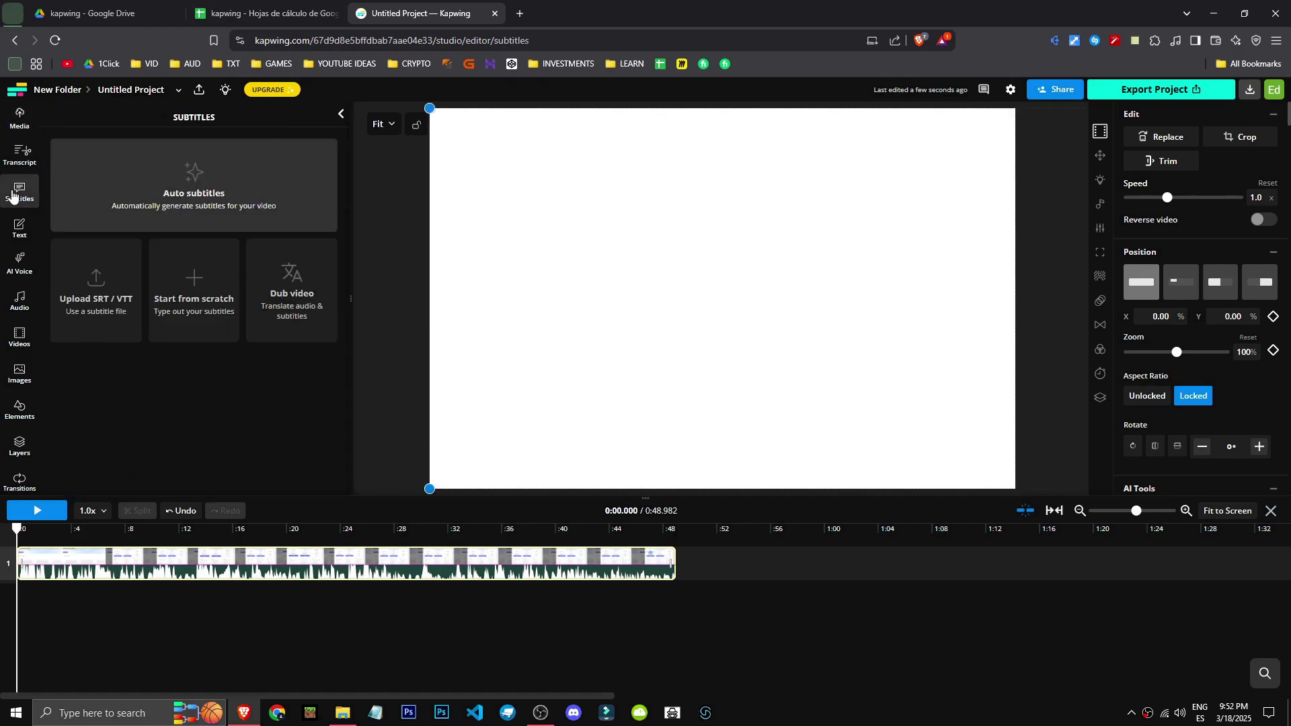
click(19, 264)
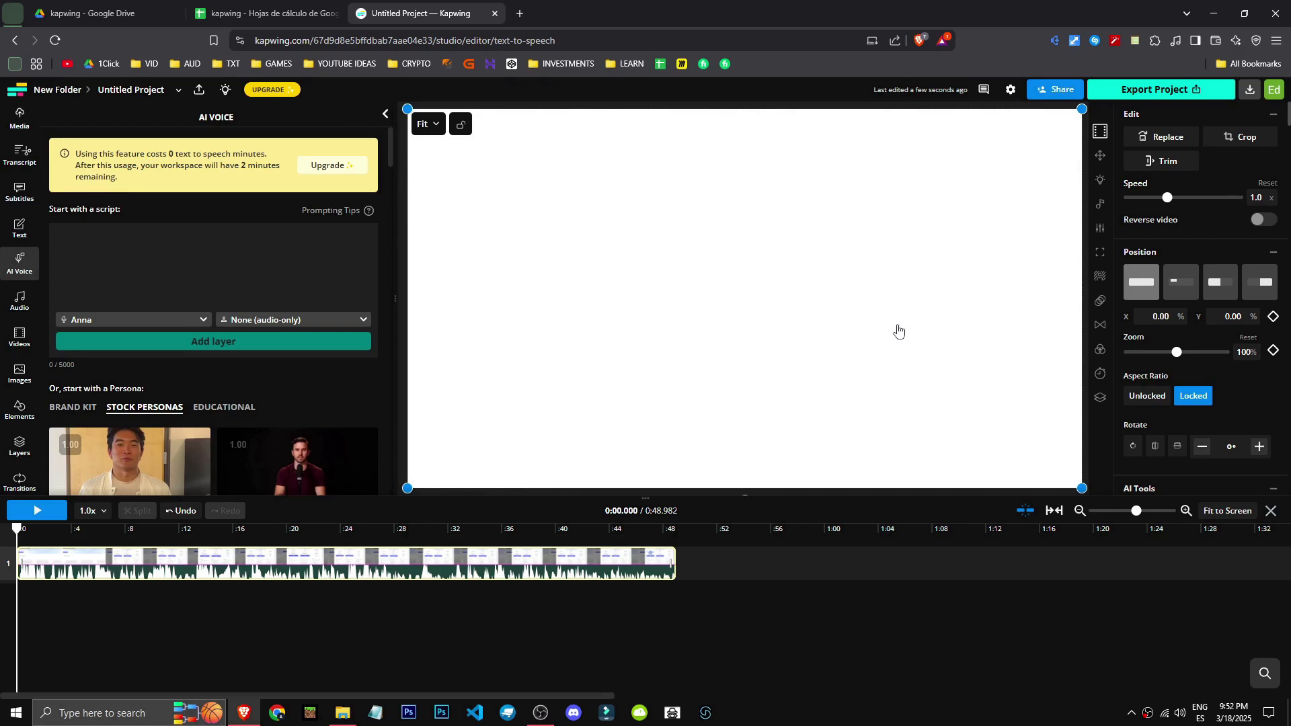
click(198, 322)
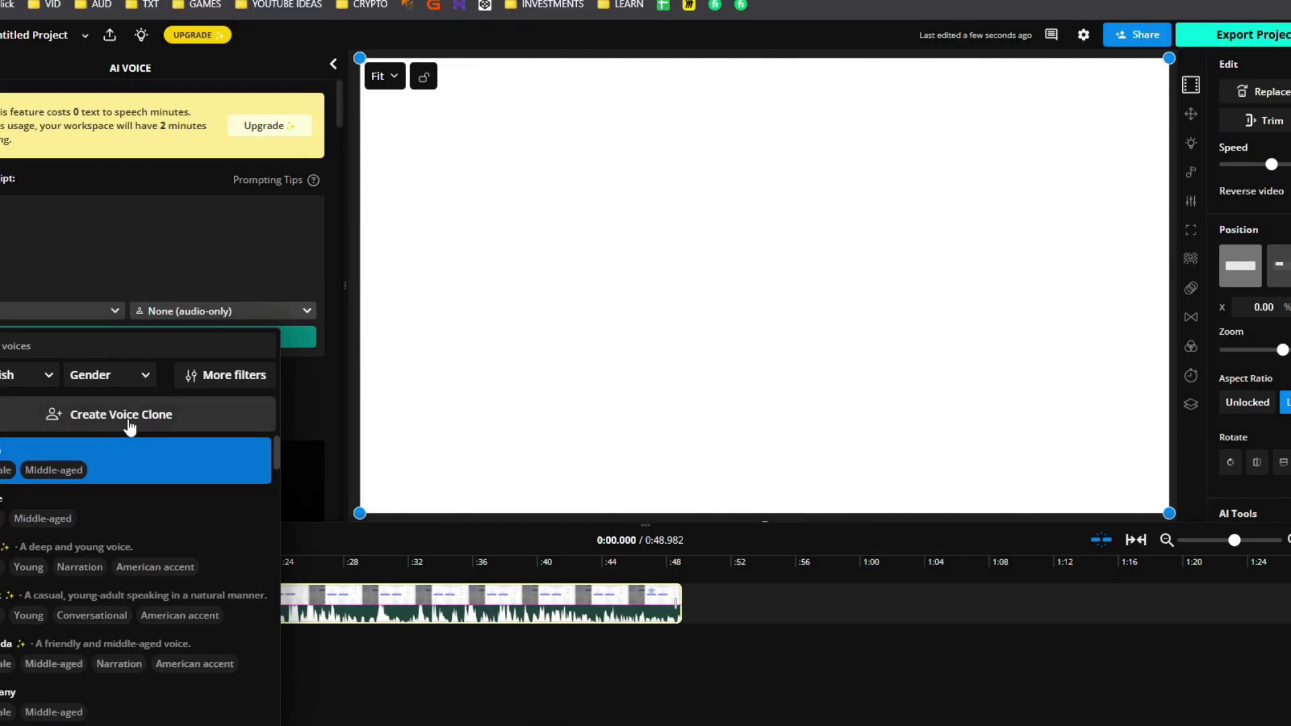
click(130, 419)
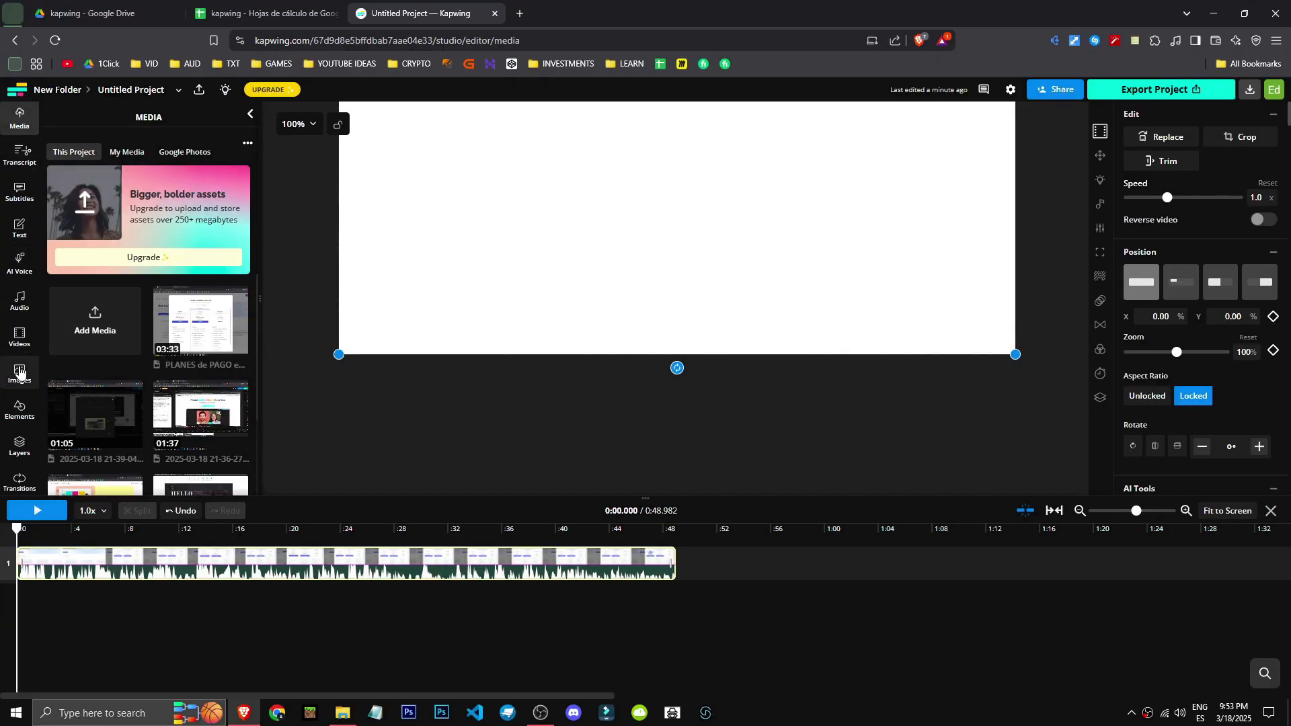
- Examine the stock libraries for videos, images, elements and templates, ending on the video library
click(19, 336)
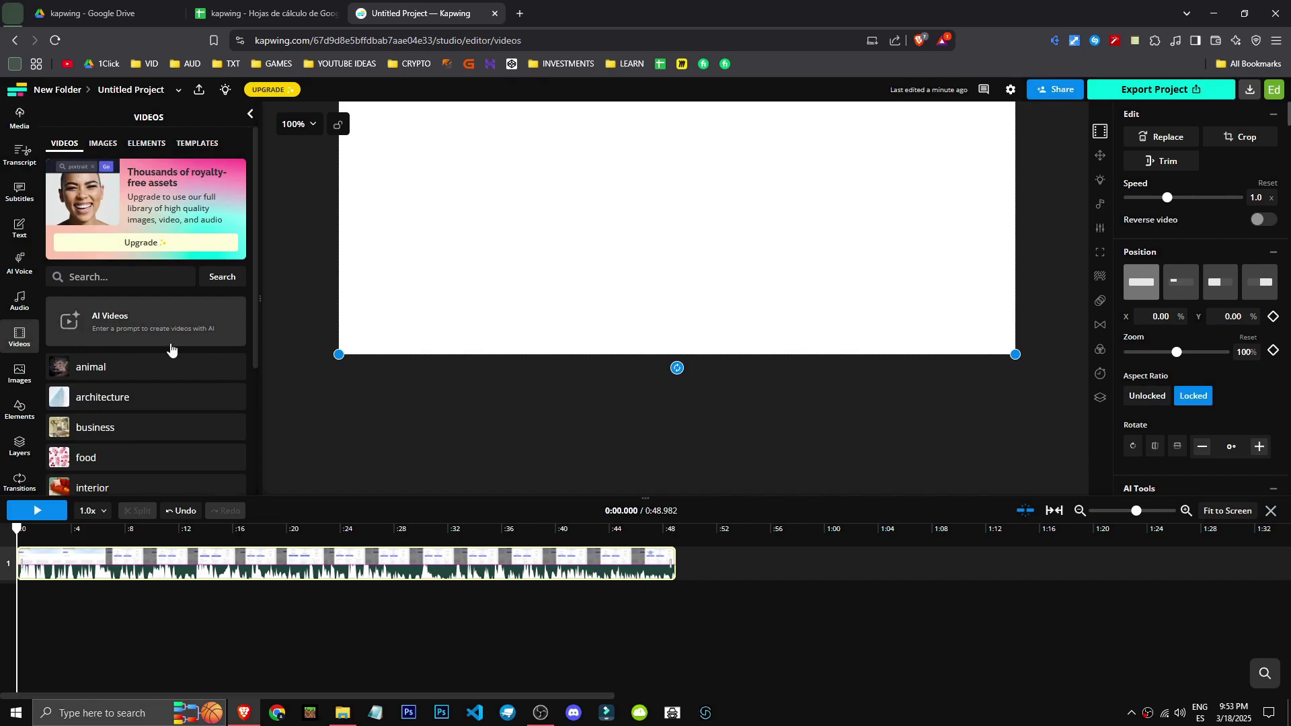
scroll(161, 343, down, 3)
scroll(170, 420, up, 3)
click(102, 144)
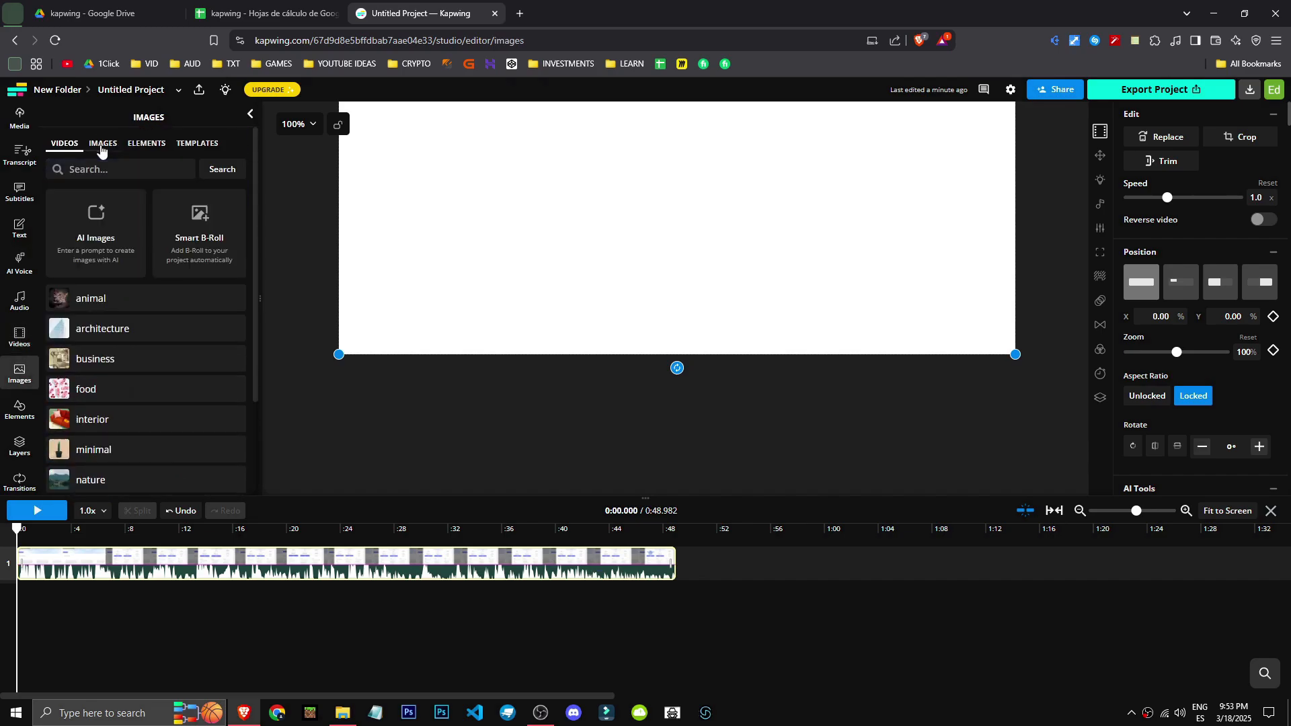
click(147, 143)
click(197, 143)
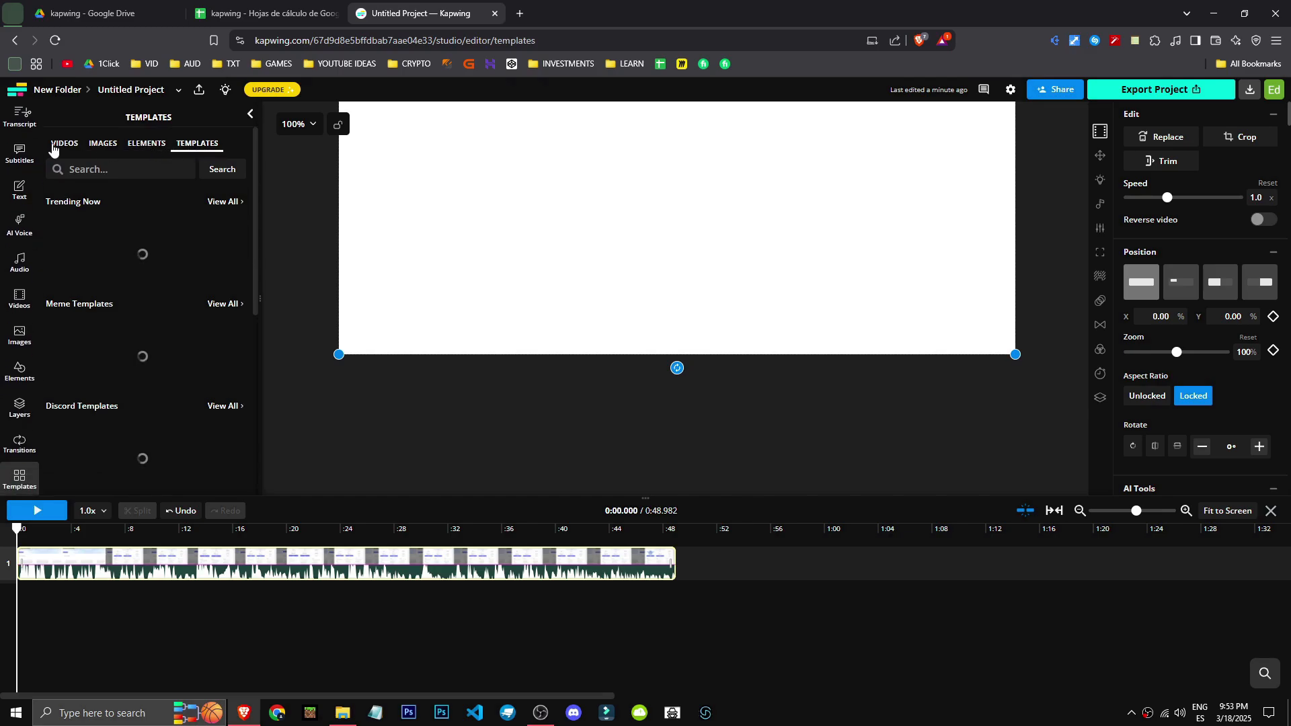
click(65, 143)
click(94, 147)
click(64, 144)
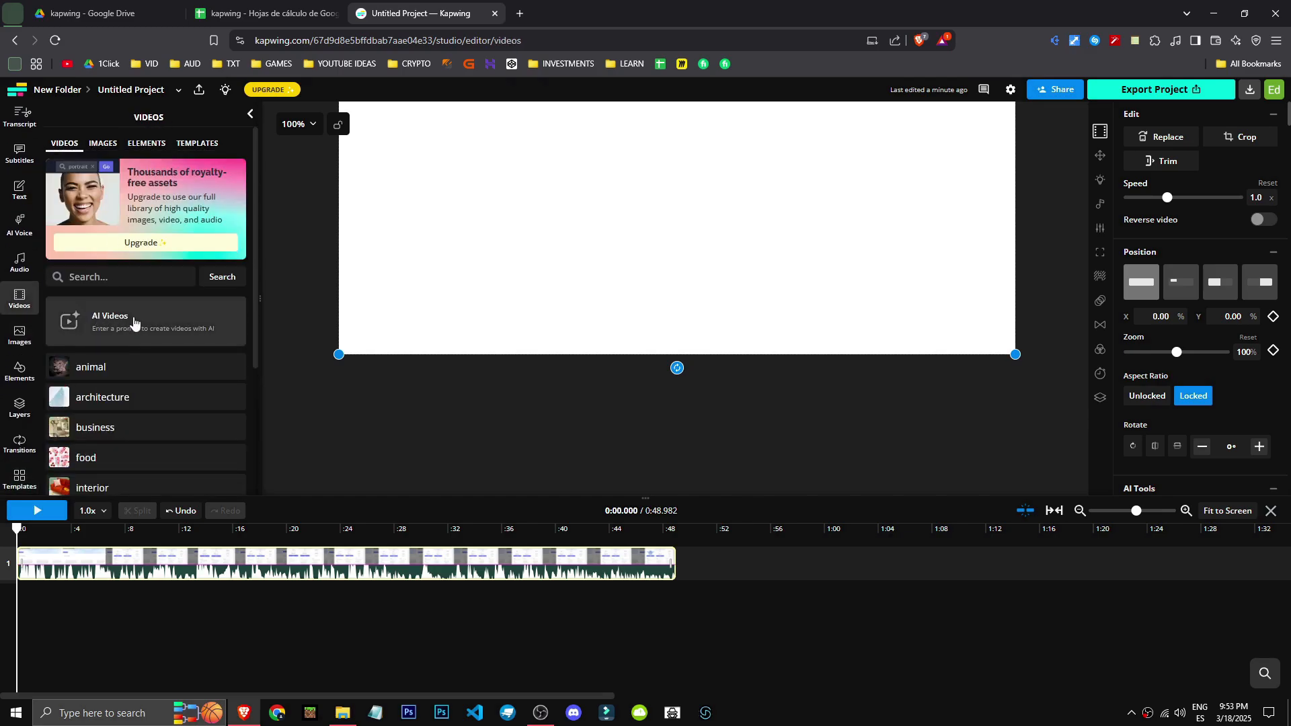
- Open AI video scene generation, try a sample prompt and replace it with "dragon flying"
click(133, 319)
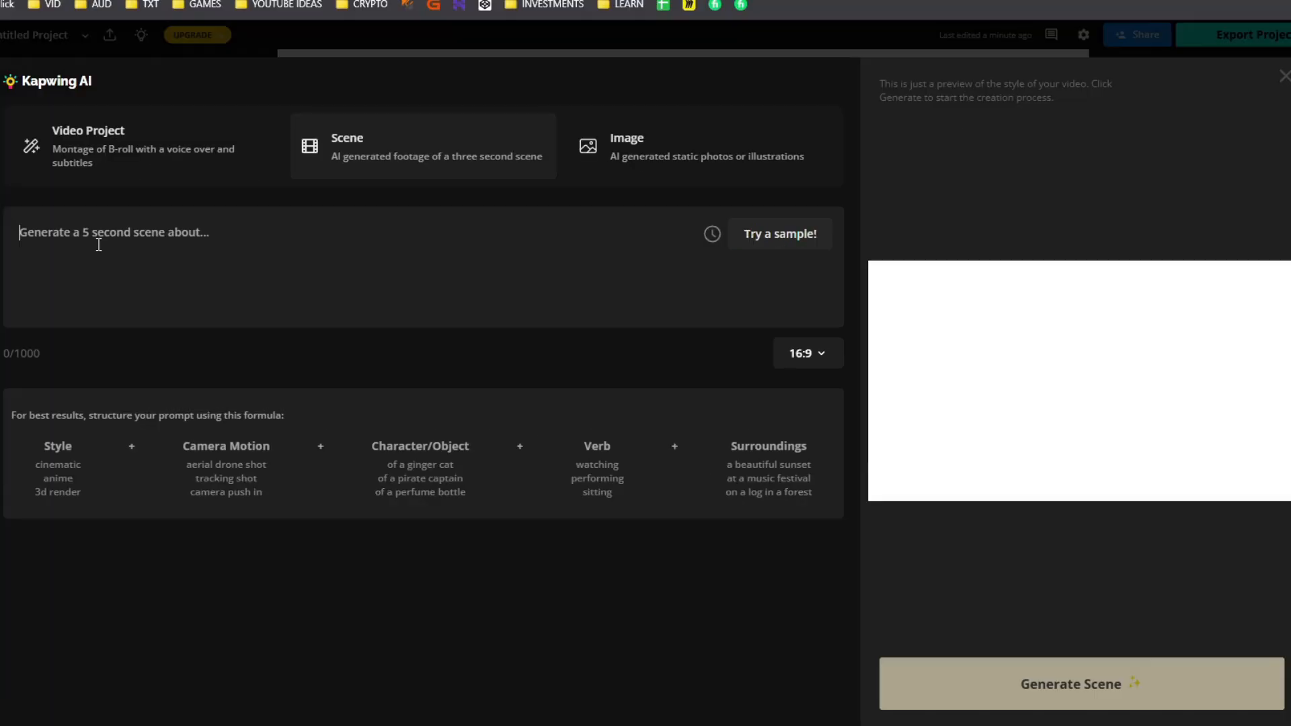
text(dragon fl)
text(y)
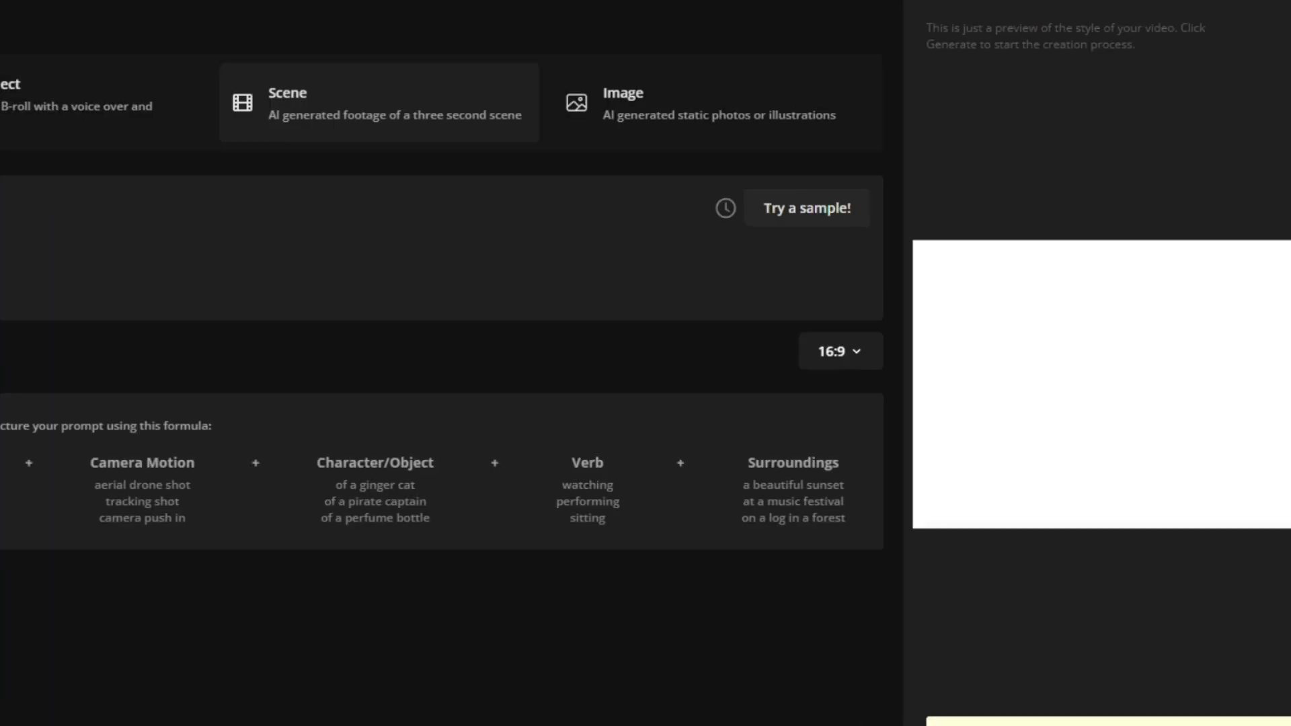
click(846, 218)
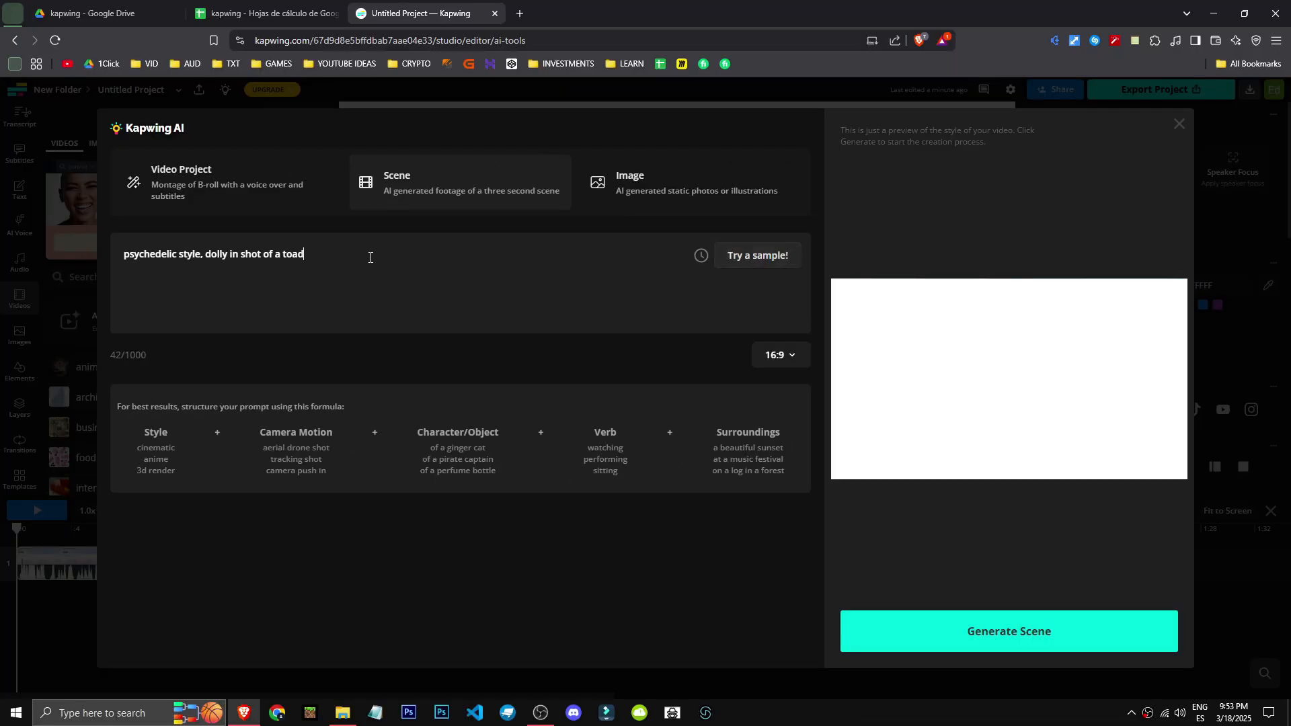
key(ctrl+a)
text(dragon)
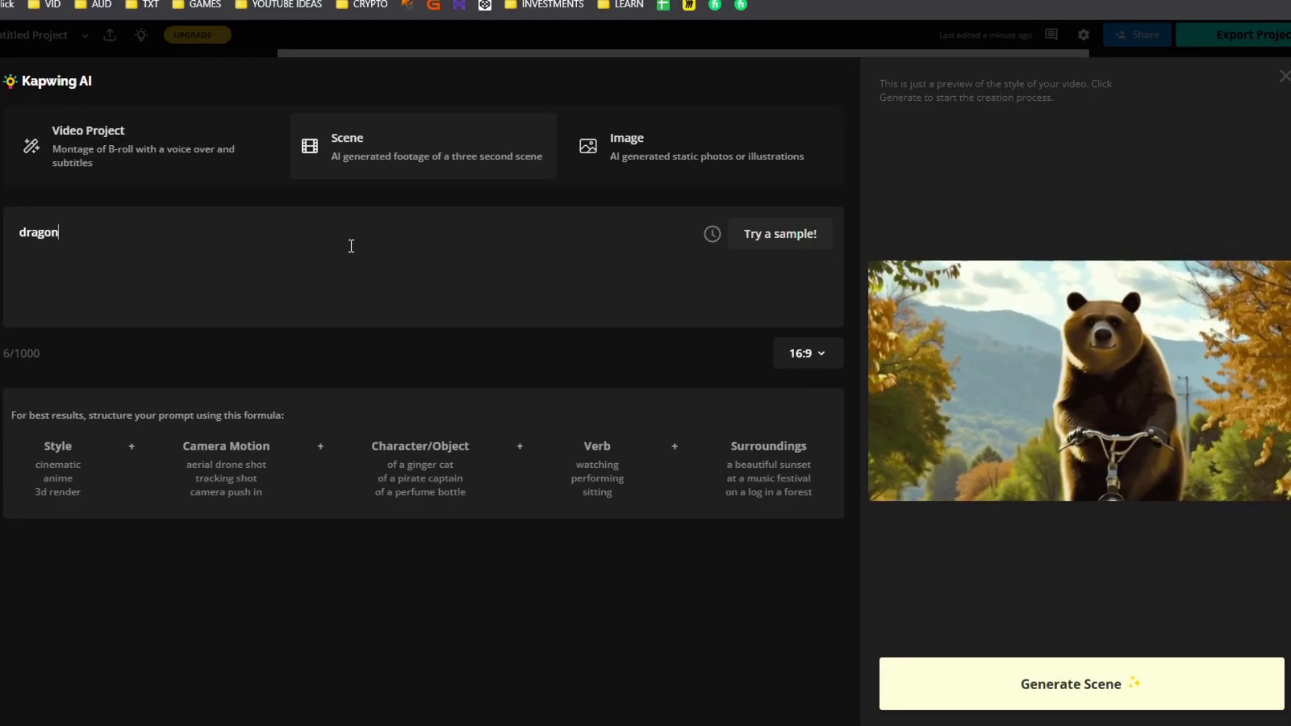
text( flying)
- Expand the prompt to "anime, aerial drone shot, dragon flying, in a forest", try to generate the scene and dismiss the upgrade offer
drag(12, 415, 351, 426)
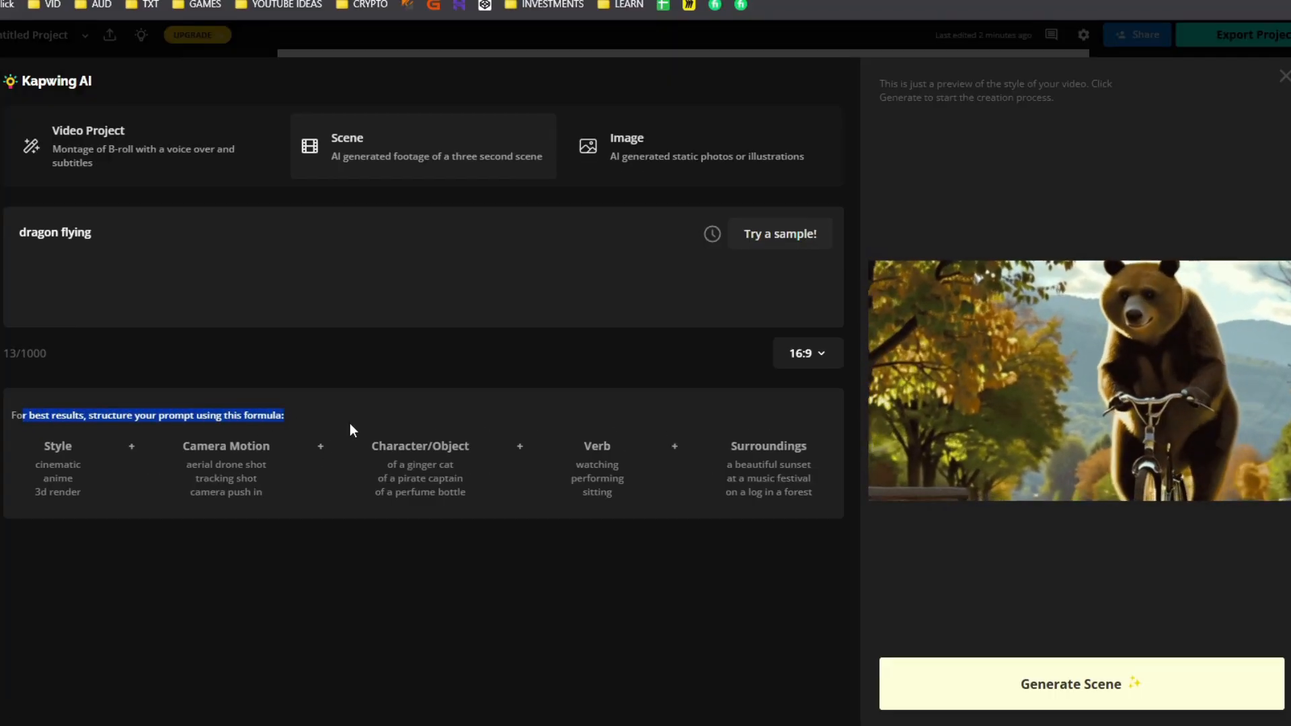
click(49, 491)
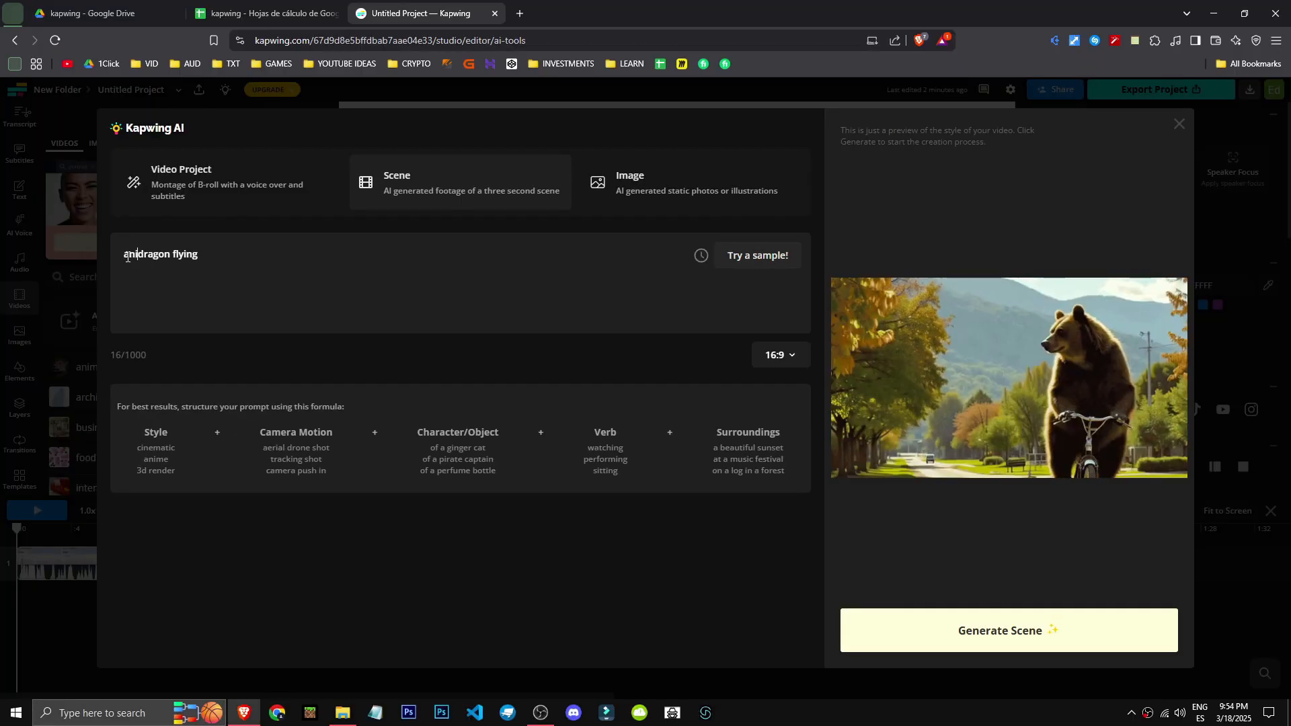
text(, aerial drone shot,)
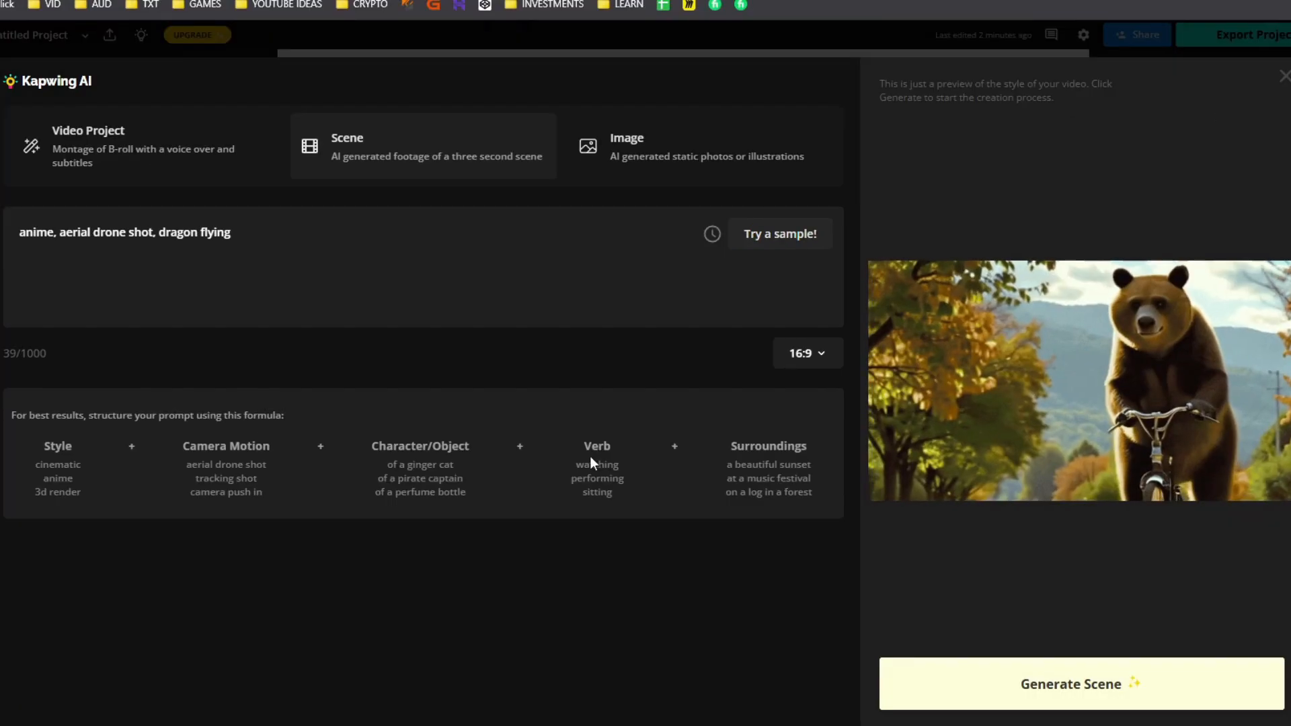
click(484, 262)
text(, in a forest)
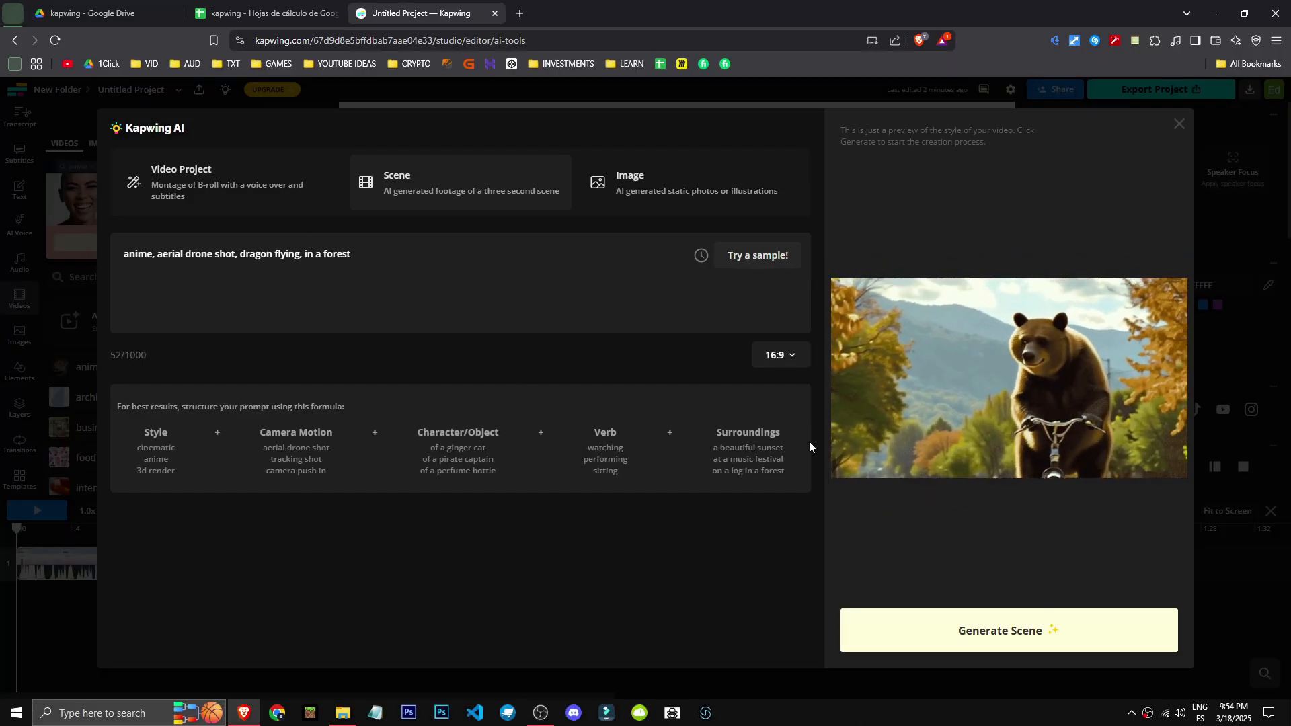
click(977, 636)
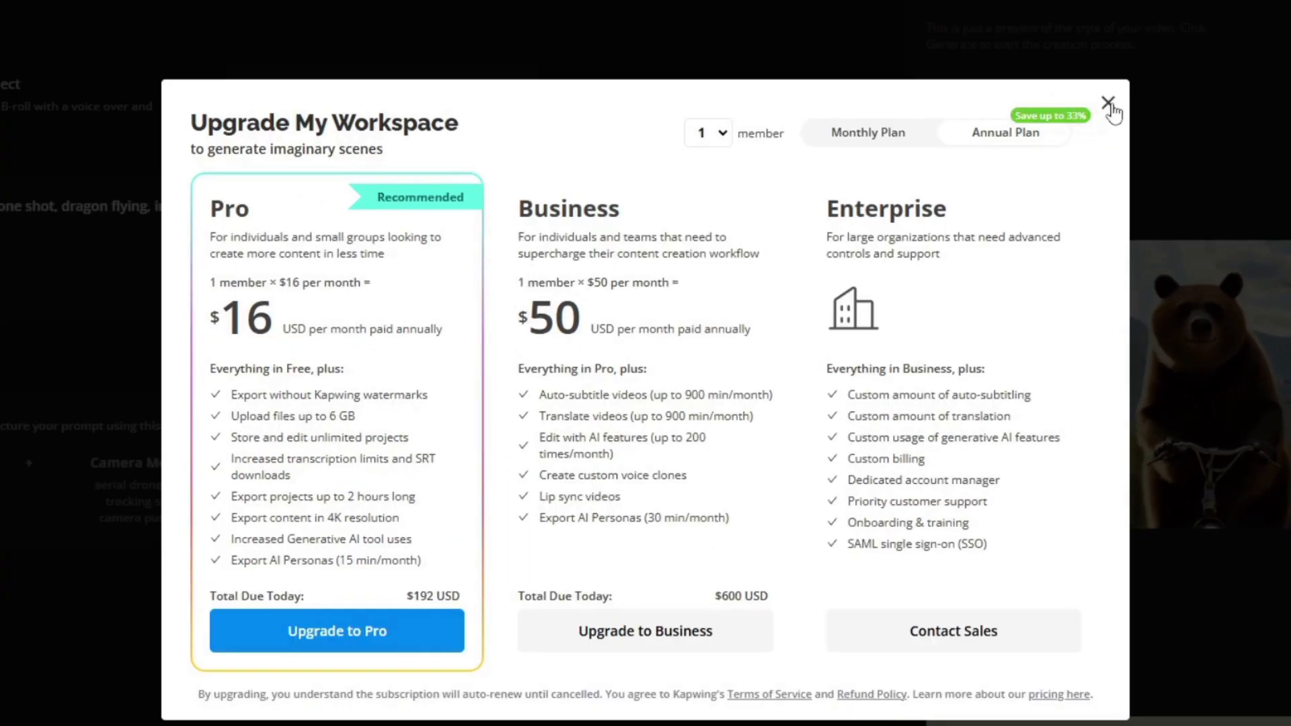
click(1109, 104)
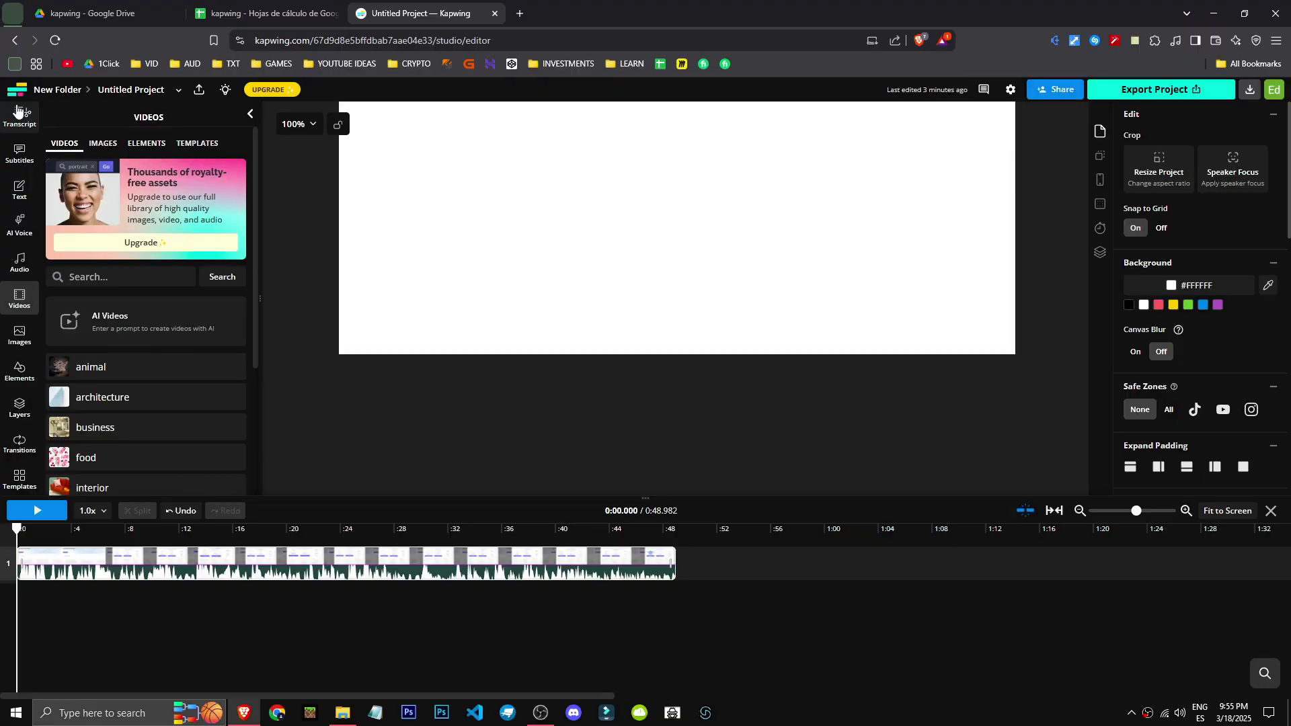
- Open AI image generation from the image library and examine its prompt formula of style, character or object, verb and surroundings
click(19, 113)
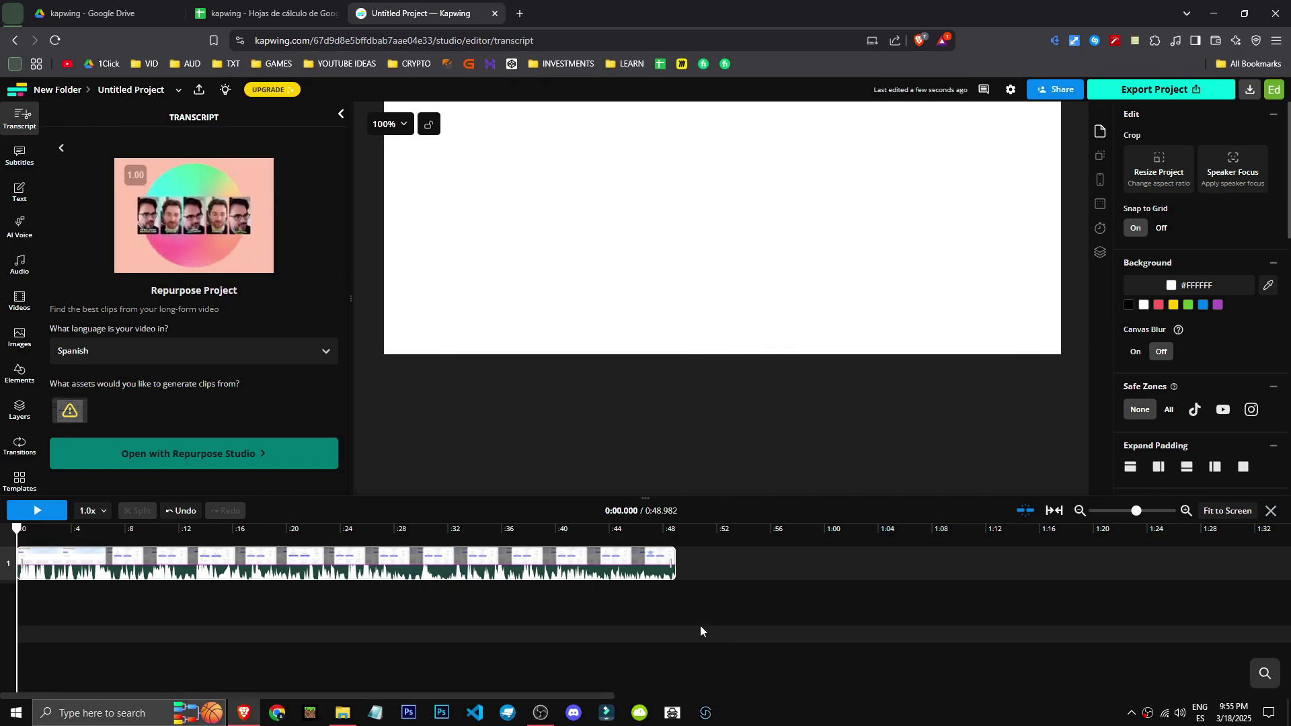
click(24, 338)
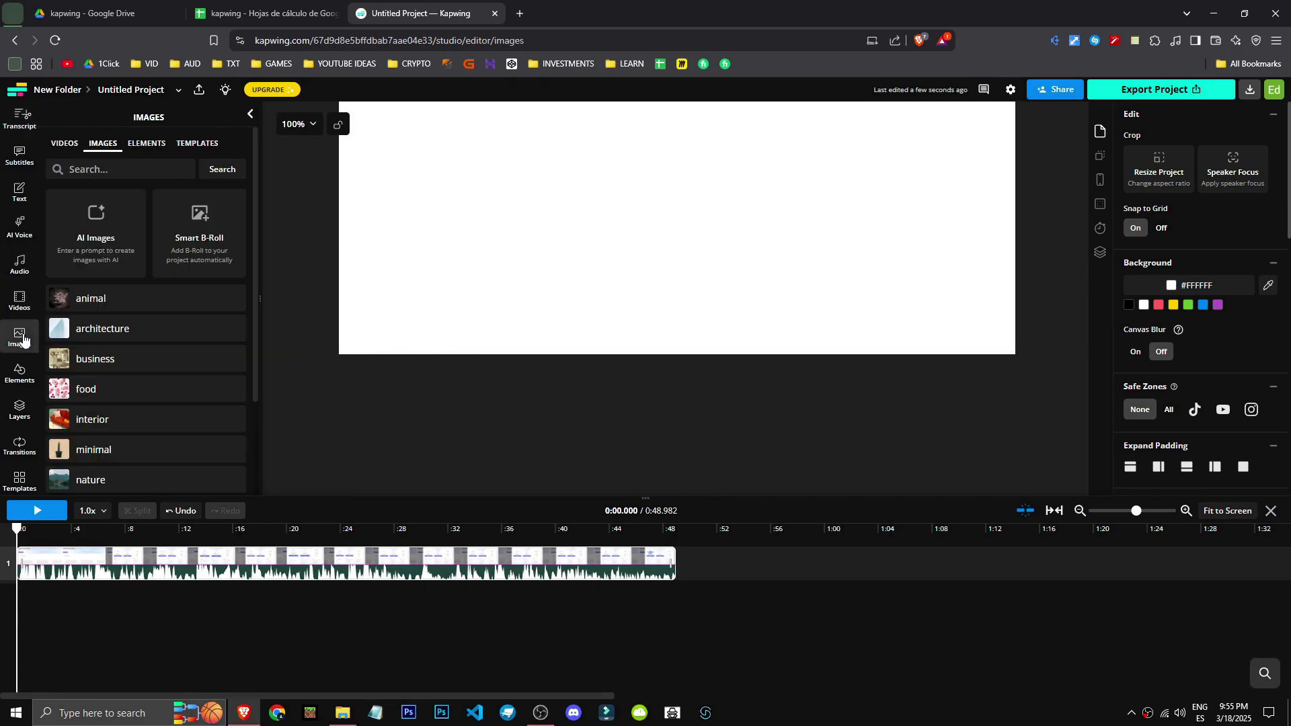
click(96, 232)
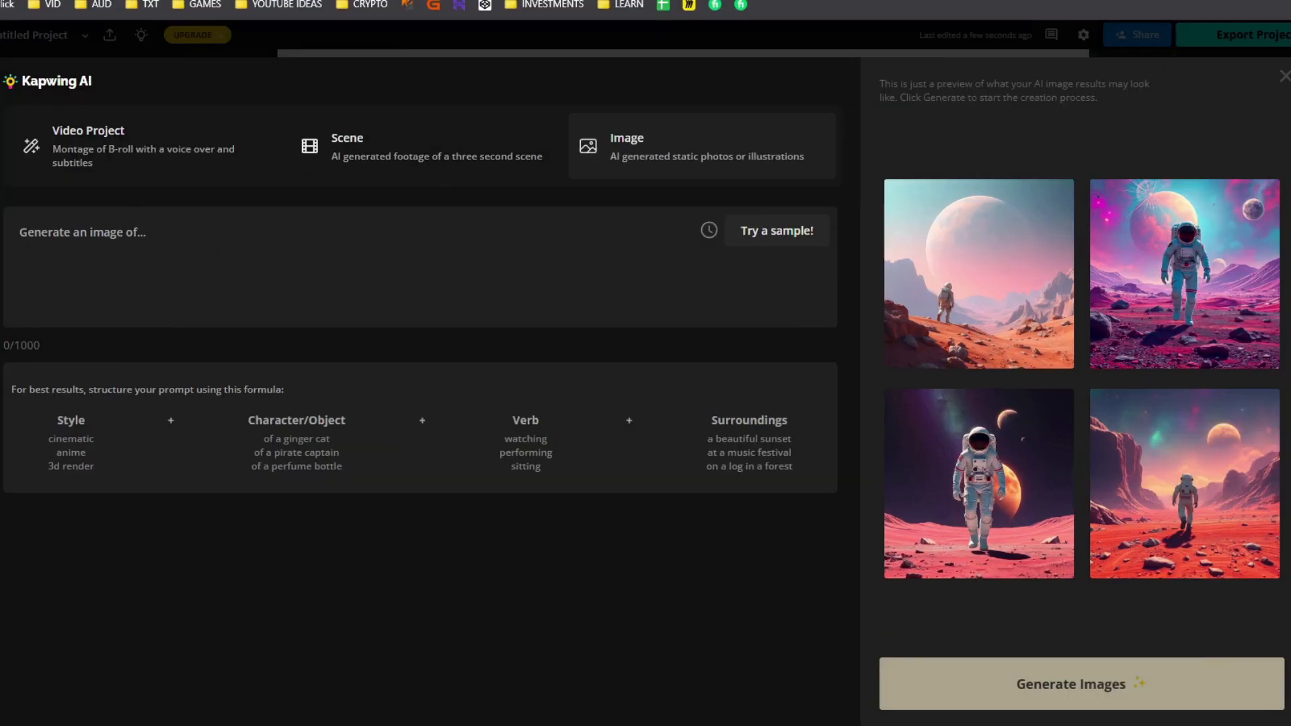
drag(57, 420, 78, 424)
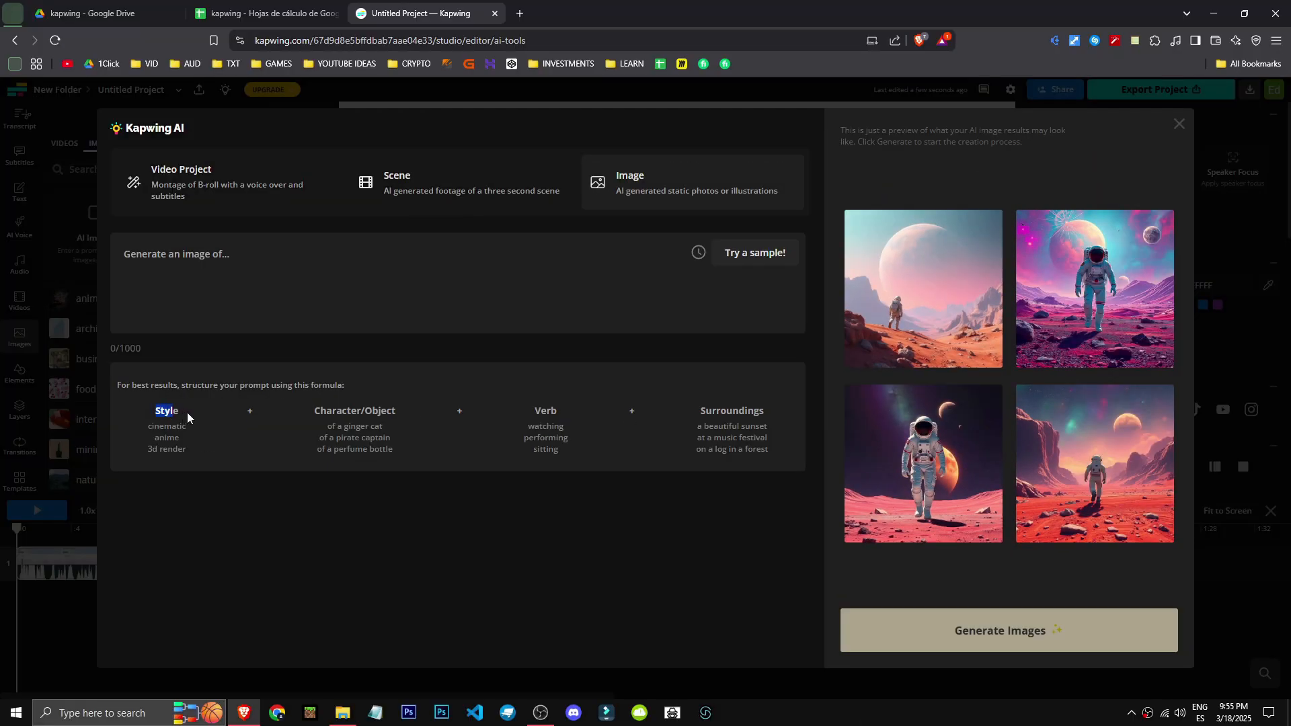
drag(238, 411, 394, 449)
click(314, 408)
click(546, 427)
drag(153, 416, 695, 481)
click(695, 481)
- Generate images from the sample Lake of Annecy prompt and add the image with magenta-red clouds over the prairie to the project
click(753, 254)
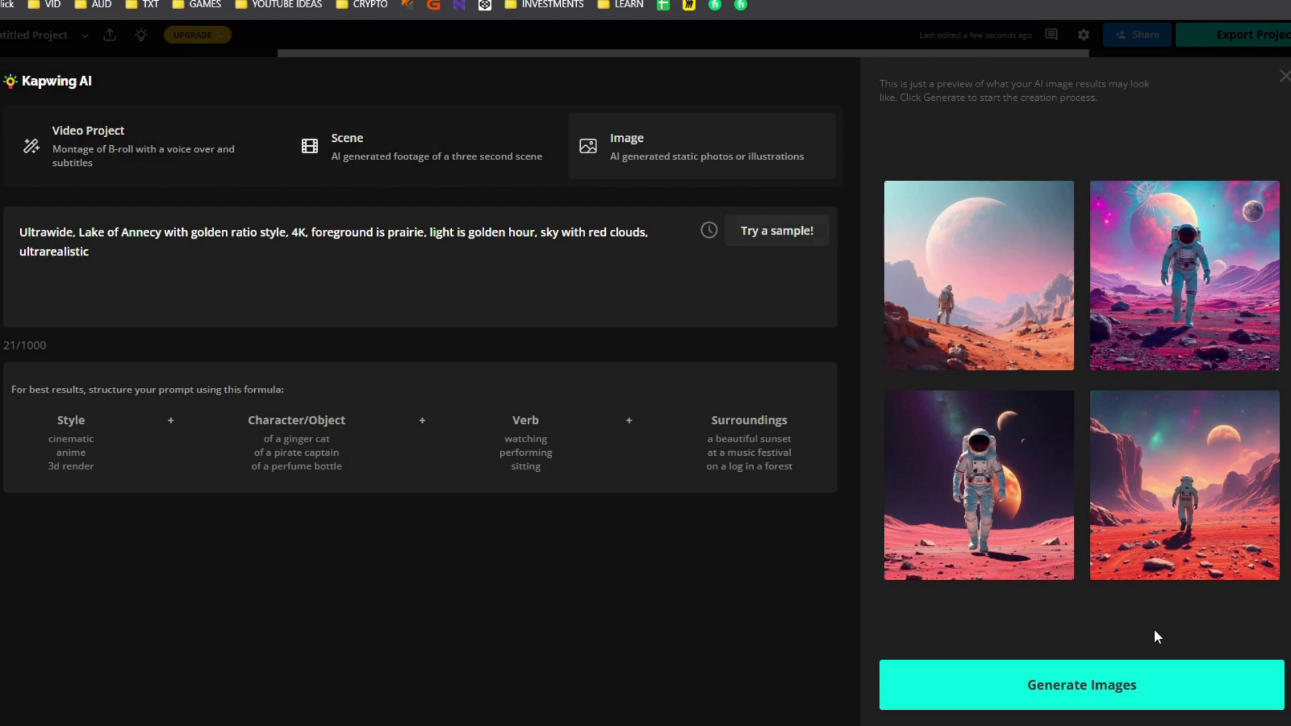
click(1093, 684)
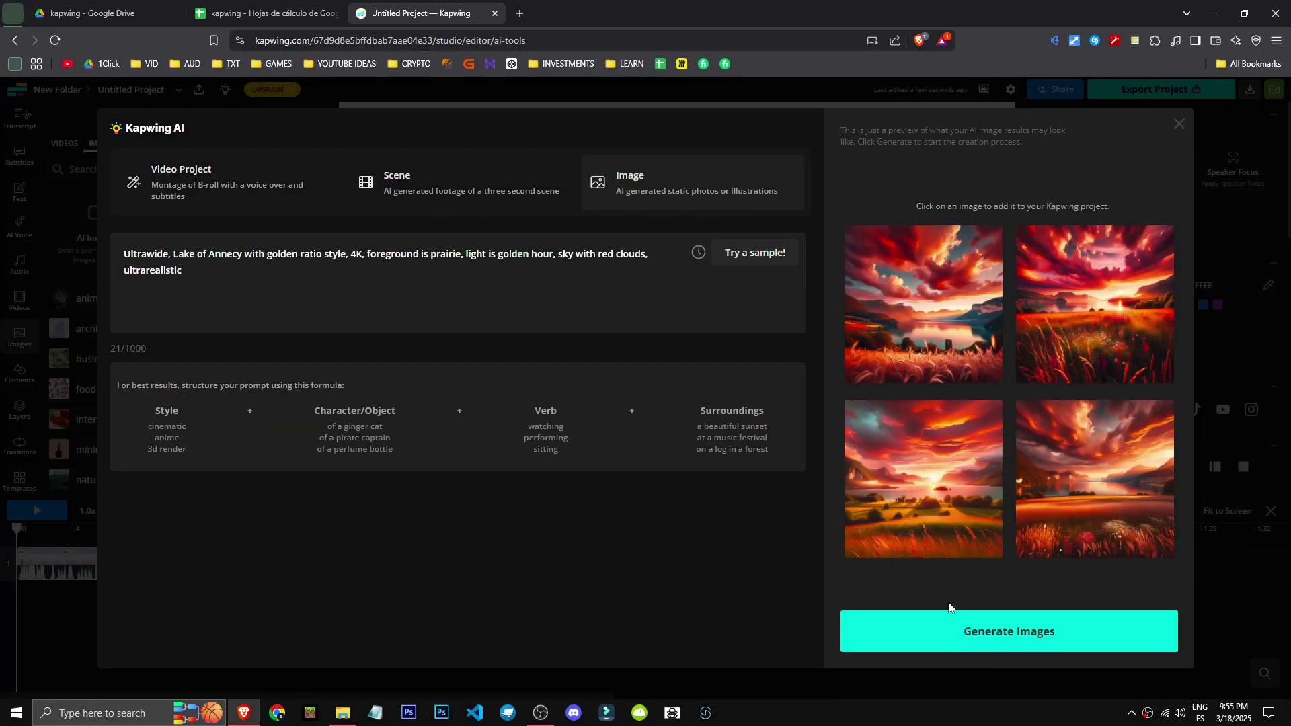
click(949, 609)
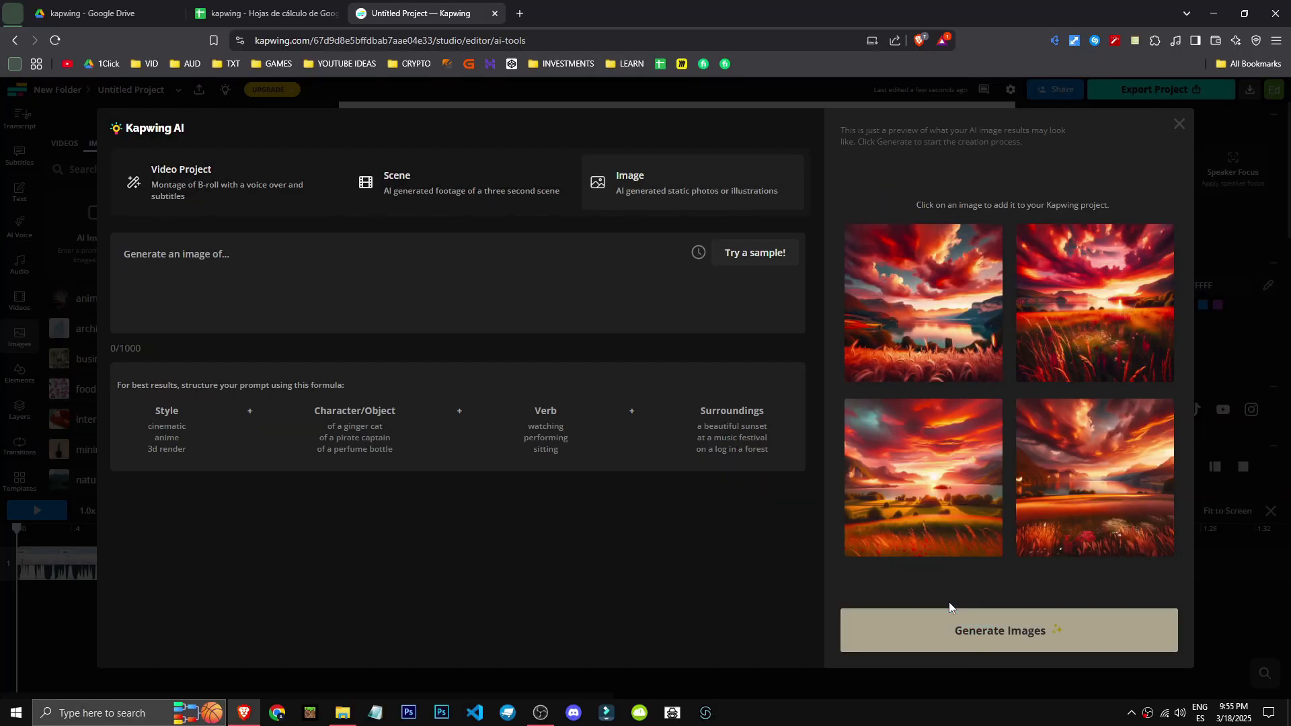
click(1104, 290)
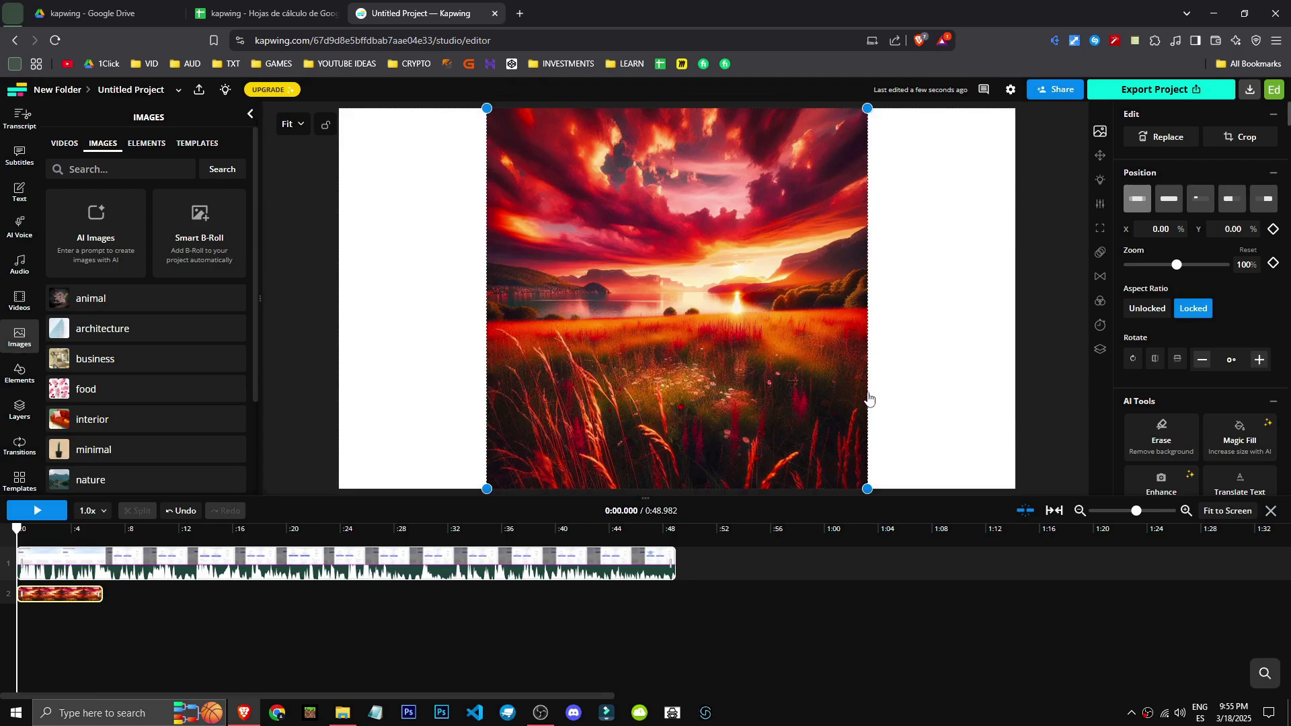
- Try resizing and repositioning the generated landscape image on the canvas, and delete it from the project
scroll(896, 400, down, 1)
scroll(895, 434, up, 1)
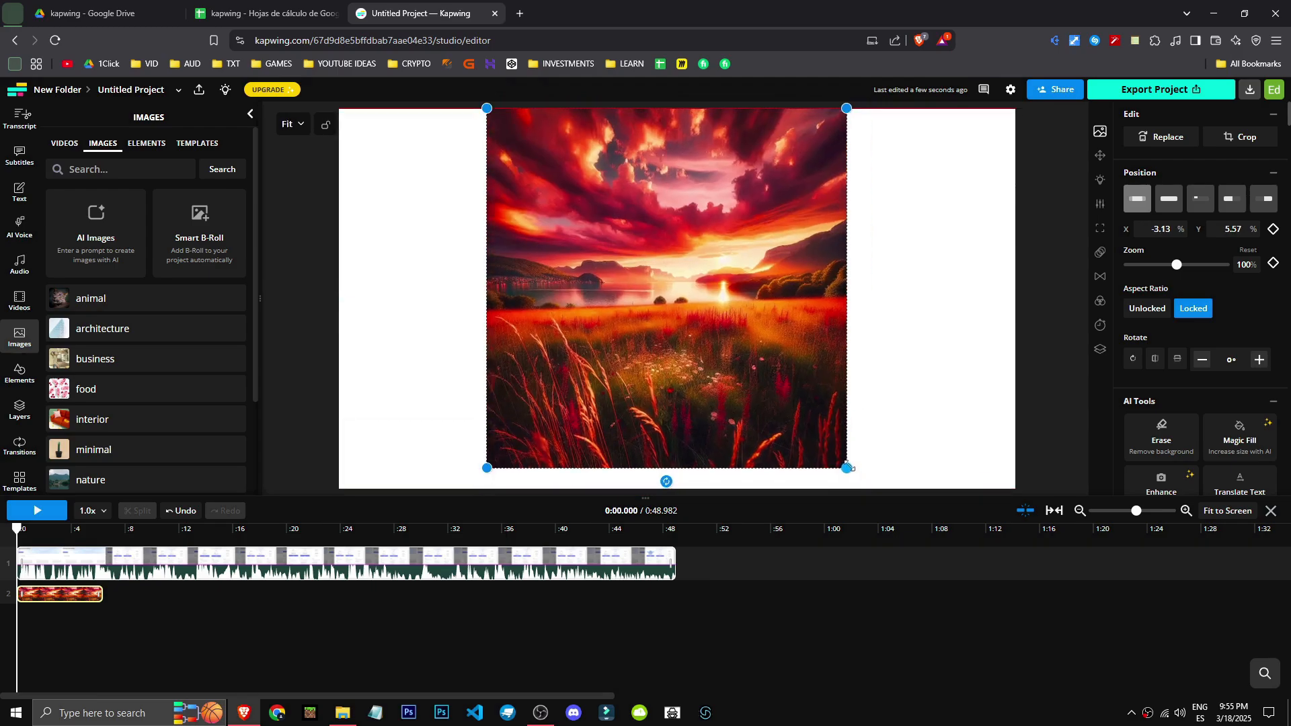
drag(867, 488, 478, 244)
drag(529, 298, 777, 431)
drag(656, 350, 823, 349)
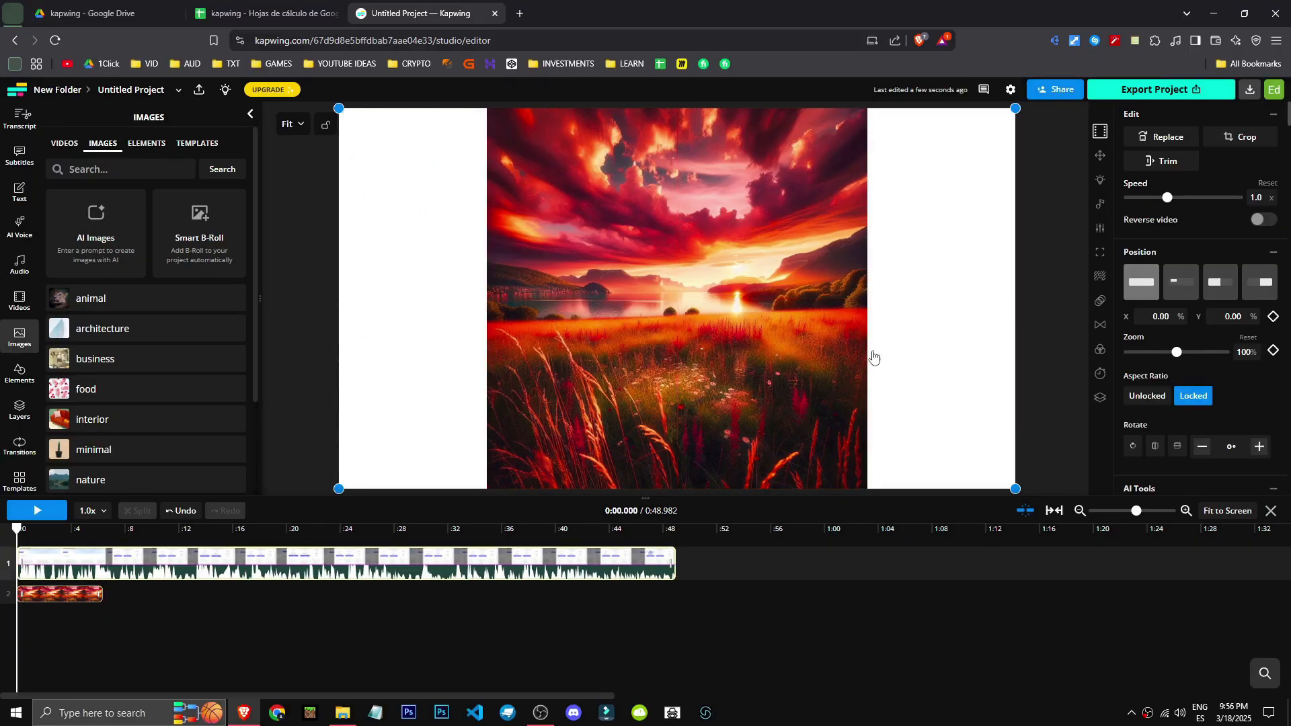
key(Delete)
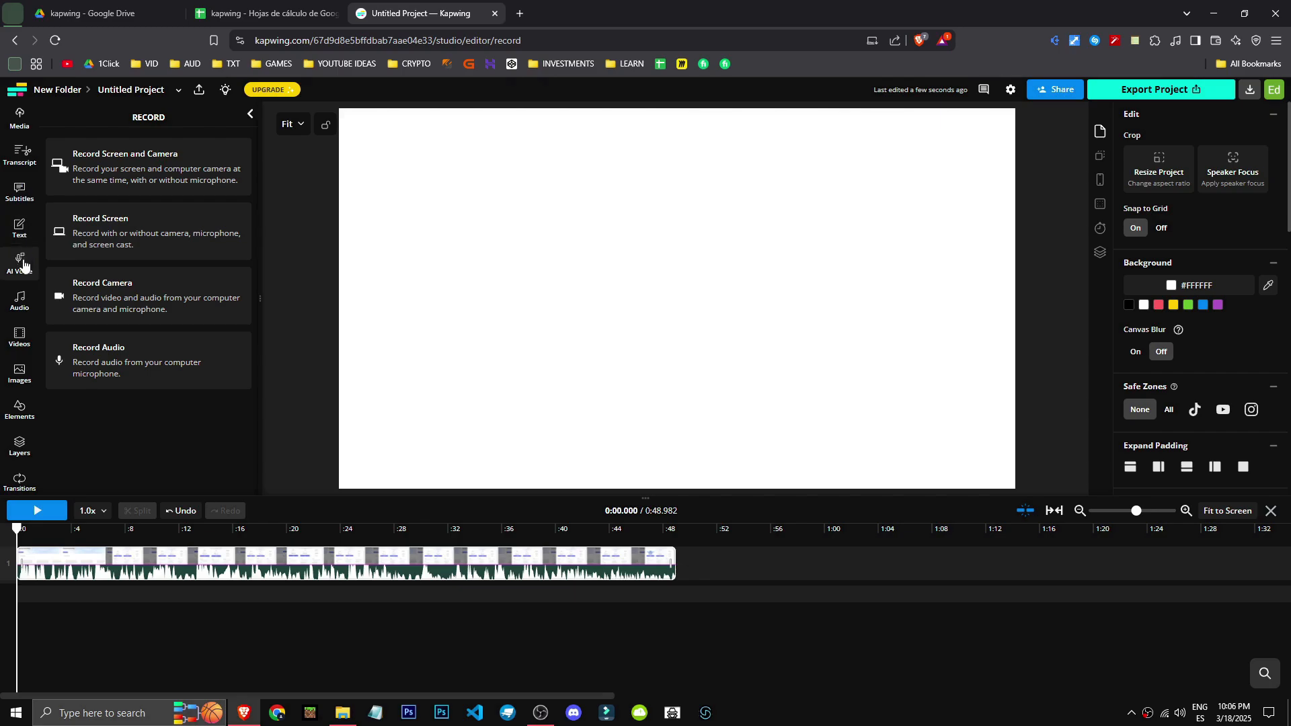
- Open the text options, enlarge the timeline and detach the audio from the video clip
click(20, 228)
drag(718, 499, 718, 244)
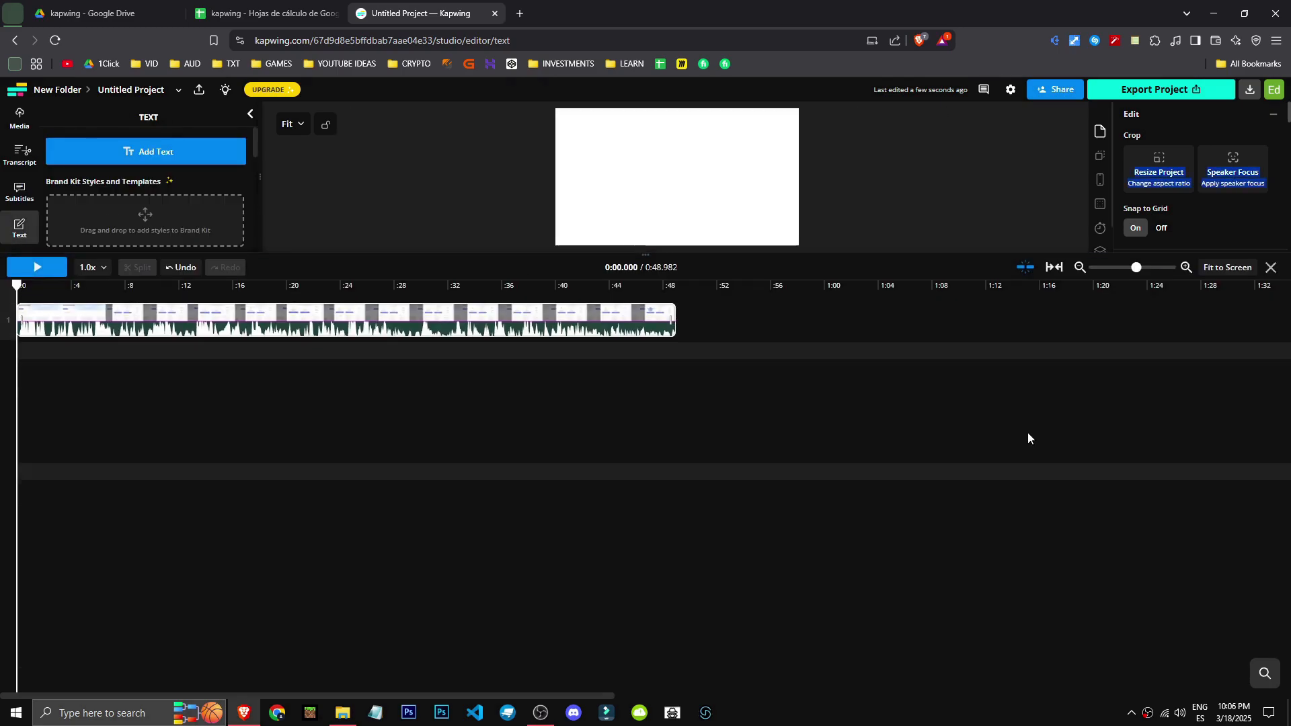
click(153, 326)
right_click(155, 327)
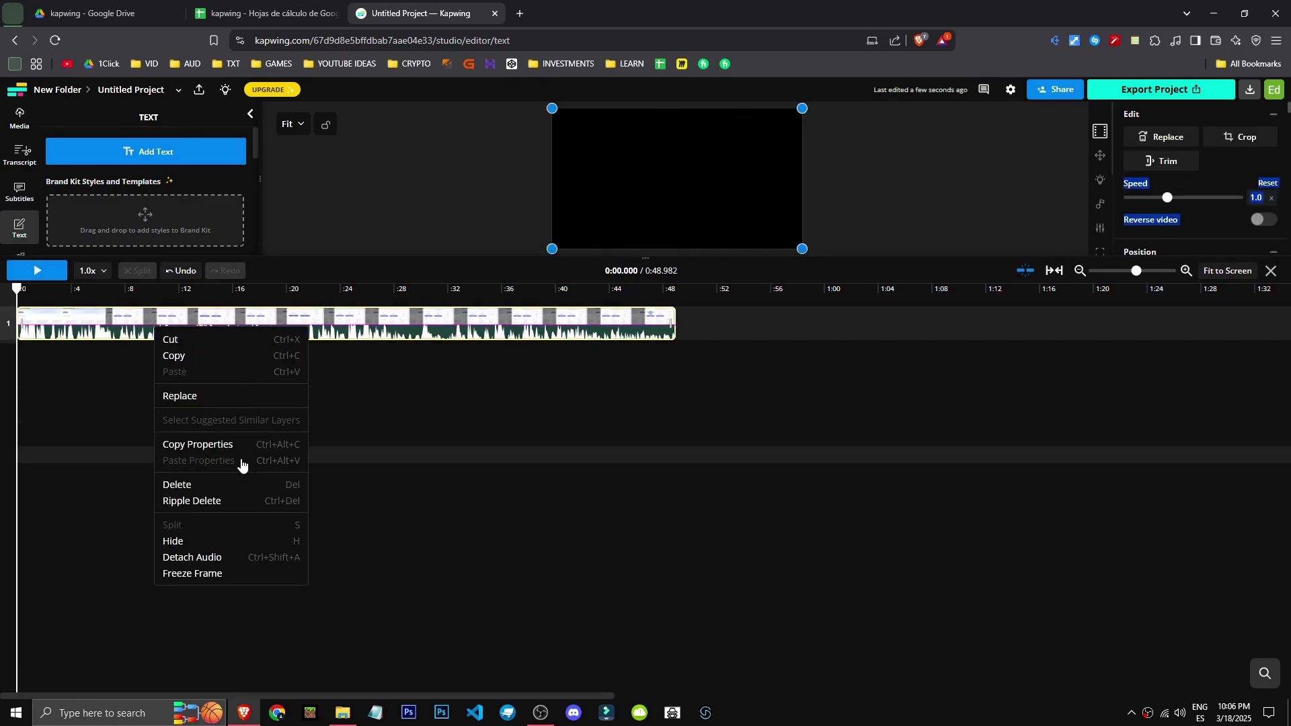
click(217, 559)
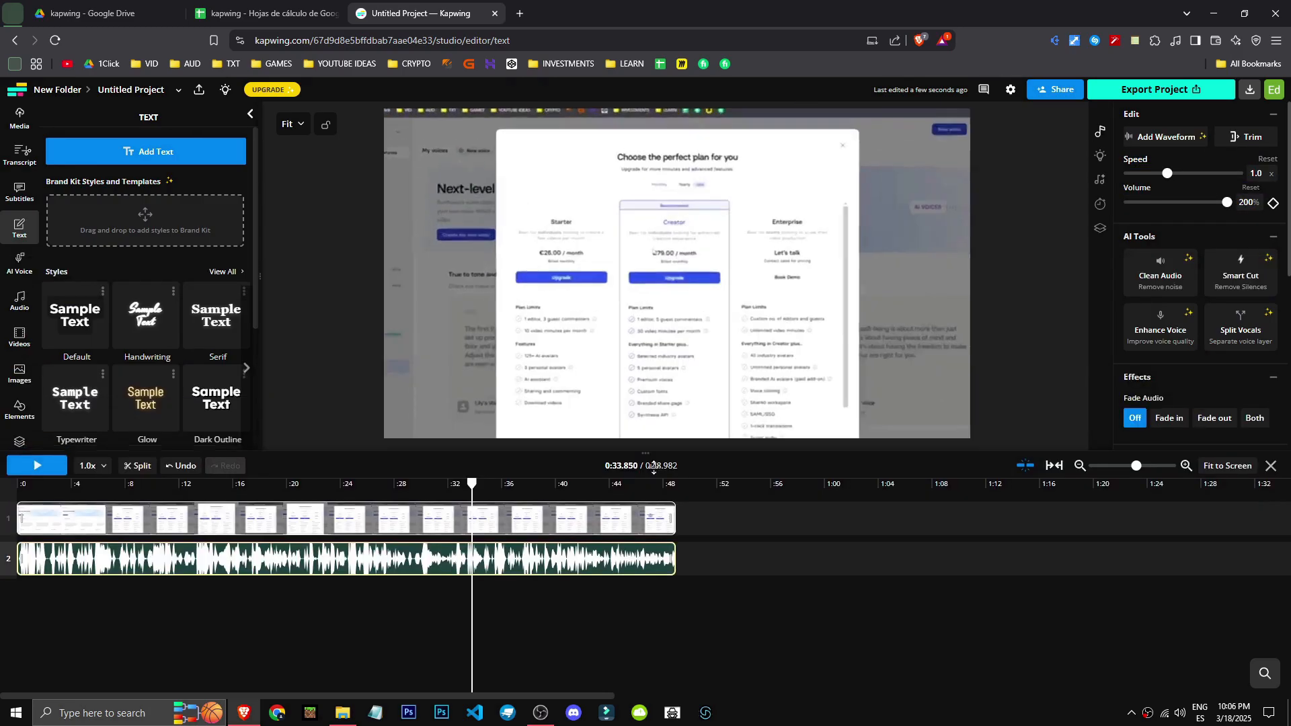
- Set the detached audio layer's volume to 128% and view its AI tools, effects and timing settings
drag(654, 468, 653, 501)
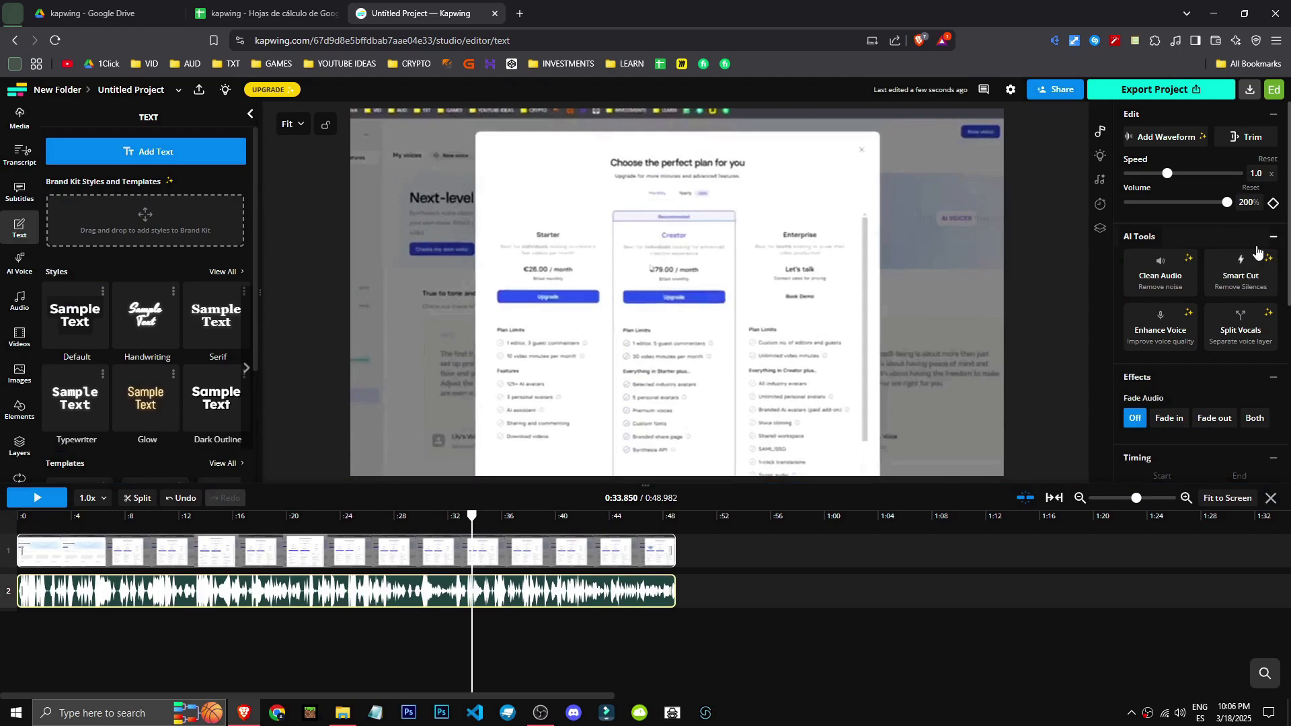
drag(1229, 209, 1191, 203)
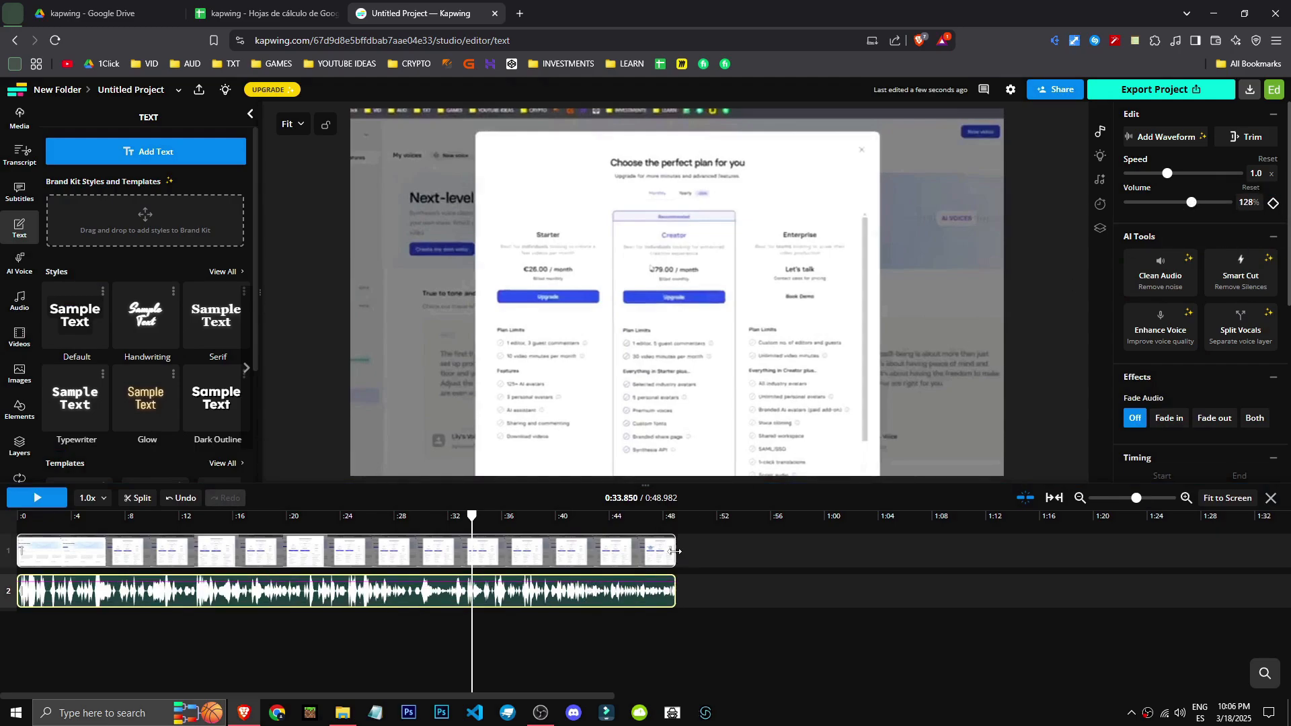
scroll(1236, 306, down, 2)
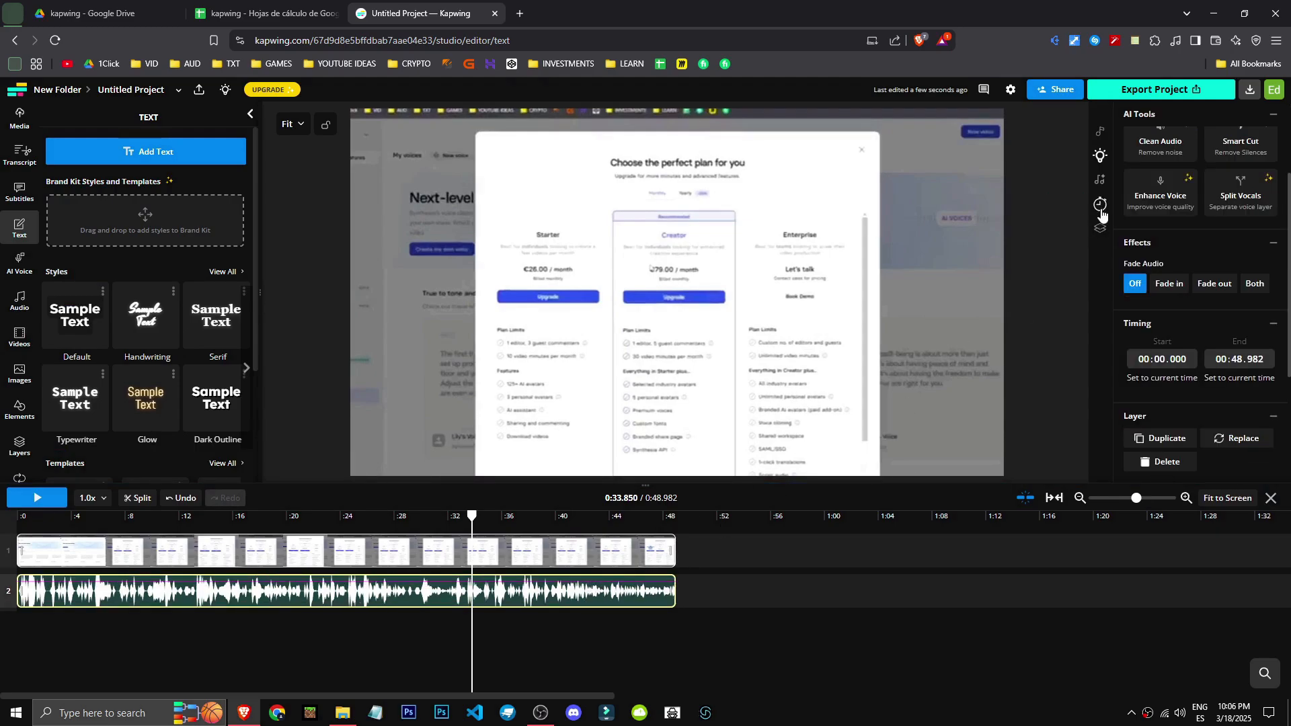
click(1100, 205)
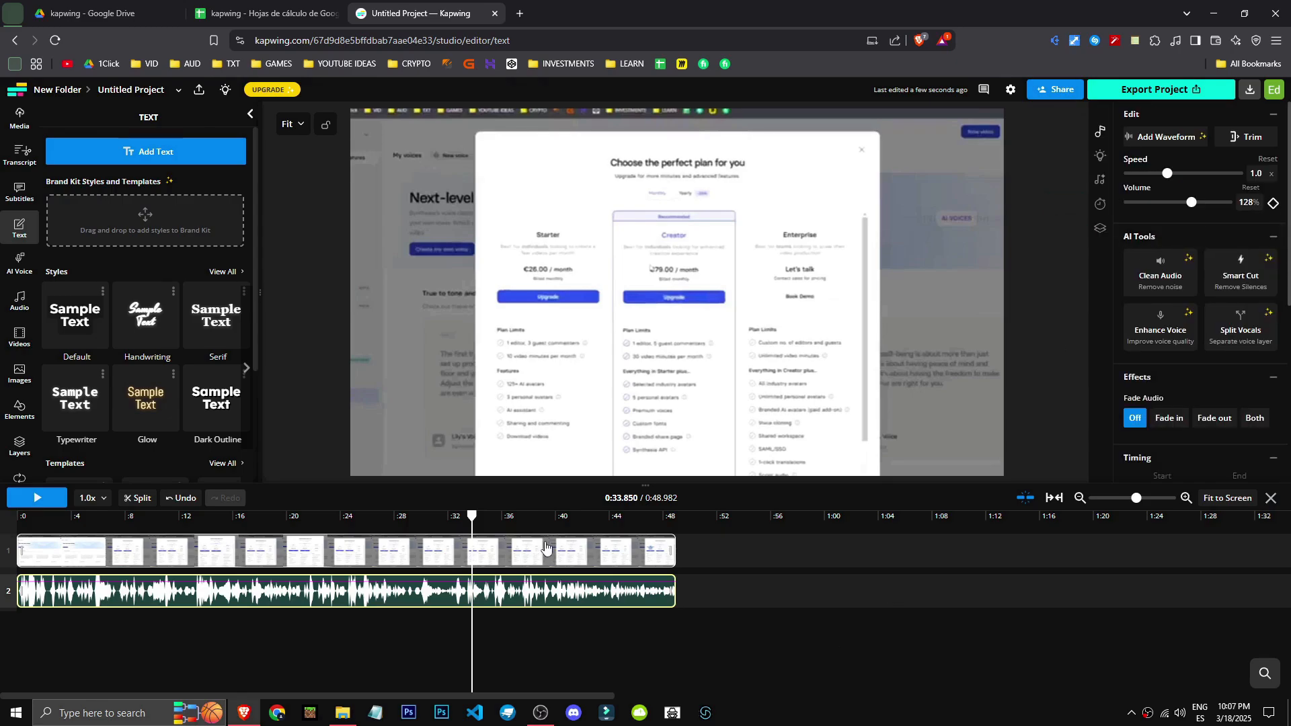
- Scale the video layer down slightly on the canvas and view its effects, animations and transitions settings
click(541, 547)
scroll(1207, 264, down, 2)
drag(1180, 223, 1168, 218)
click(1100, 256)
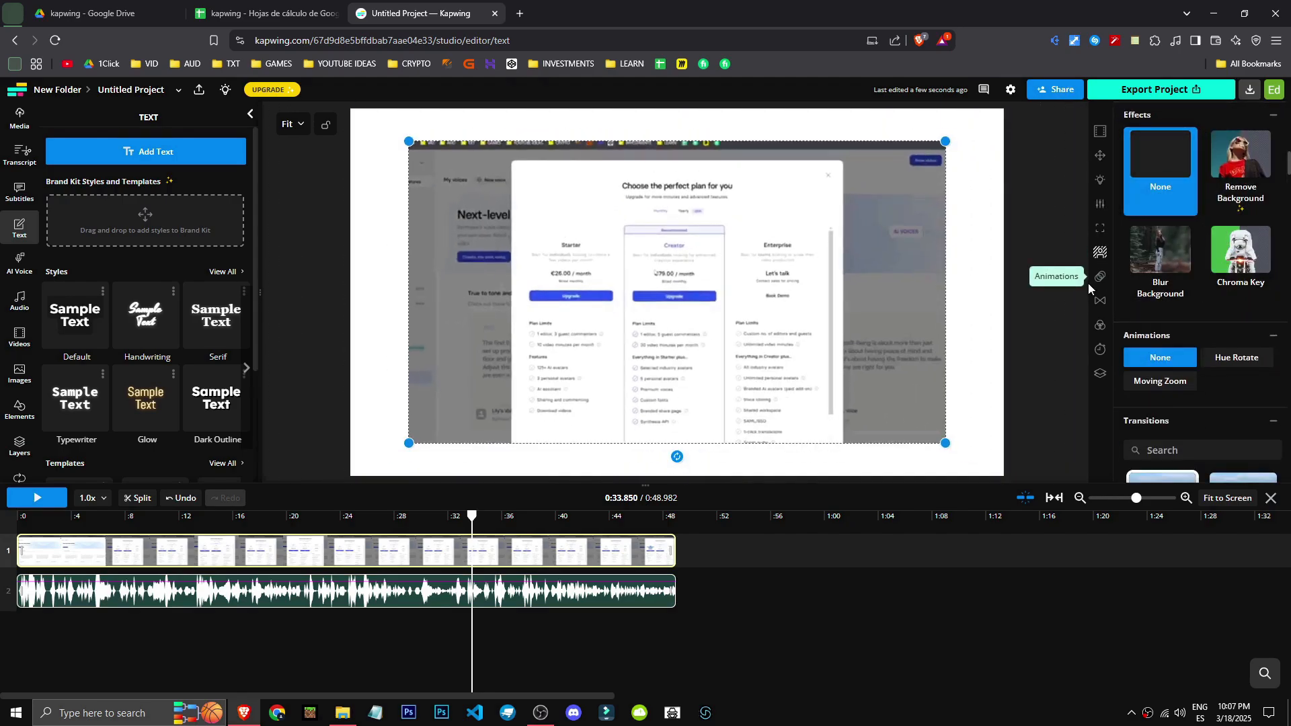
click(1100, 279)
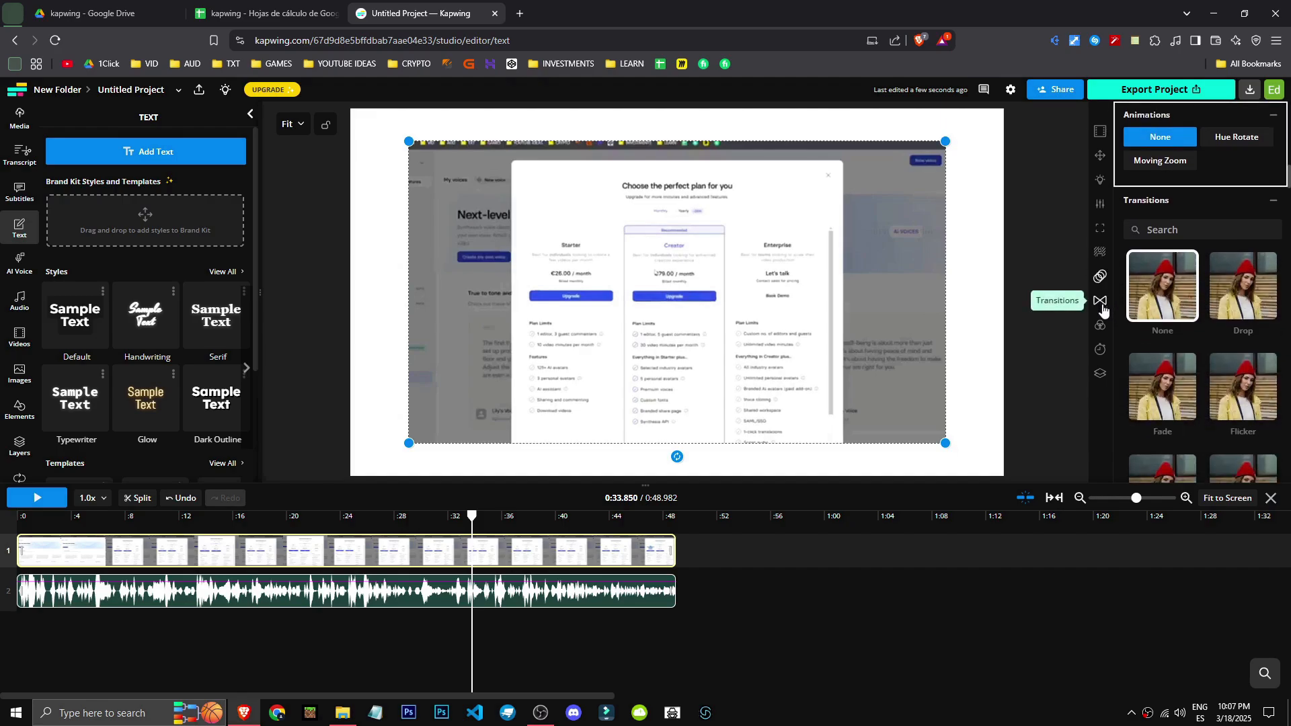
click(1100, 325)
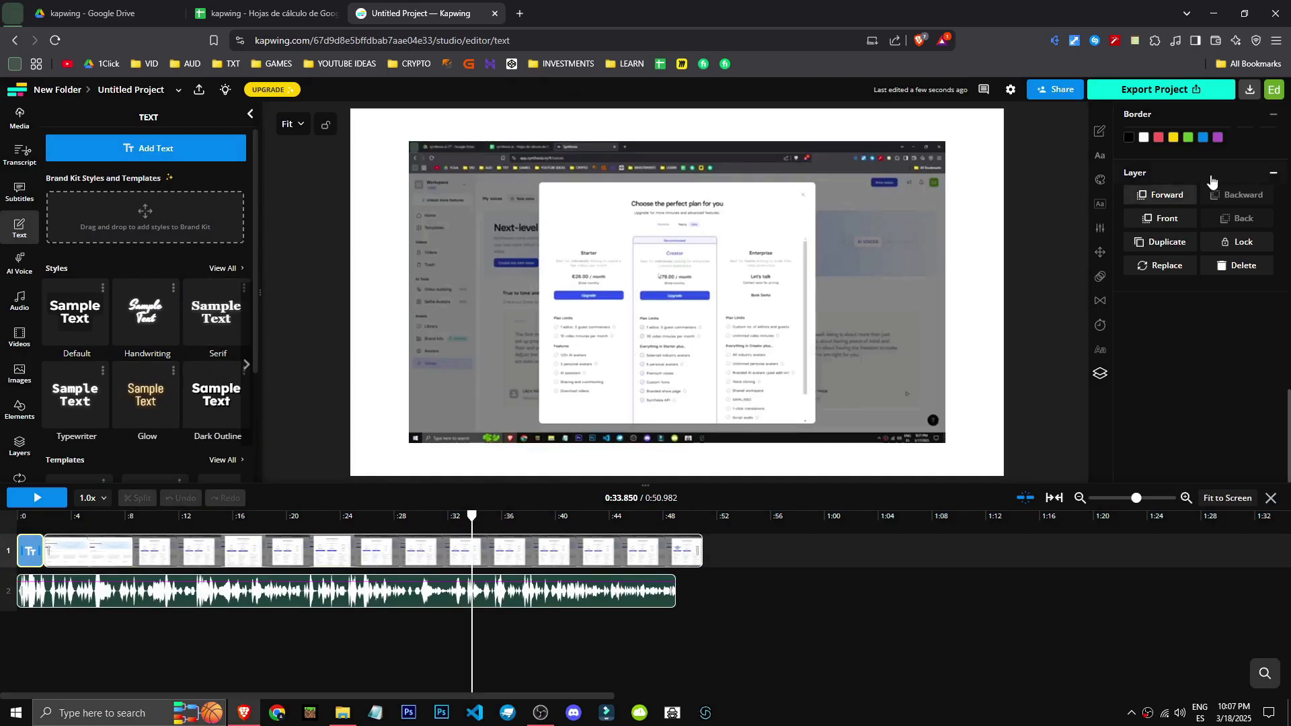
- Review the text layer's font, colour and position settings and browse the audio library's music and voice options
scroll(1235, 198, up, 10)
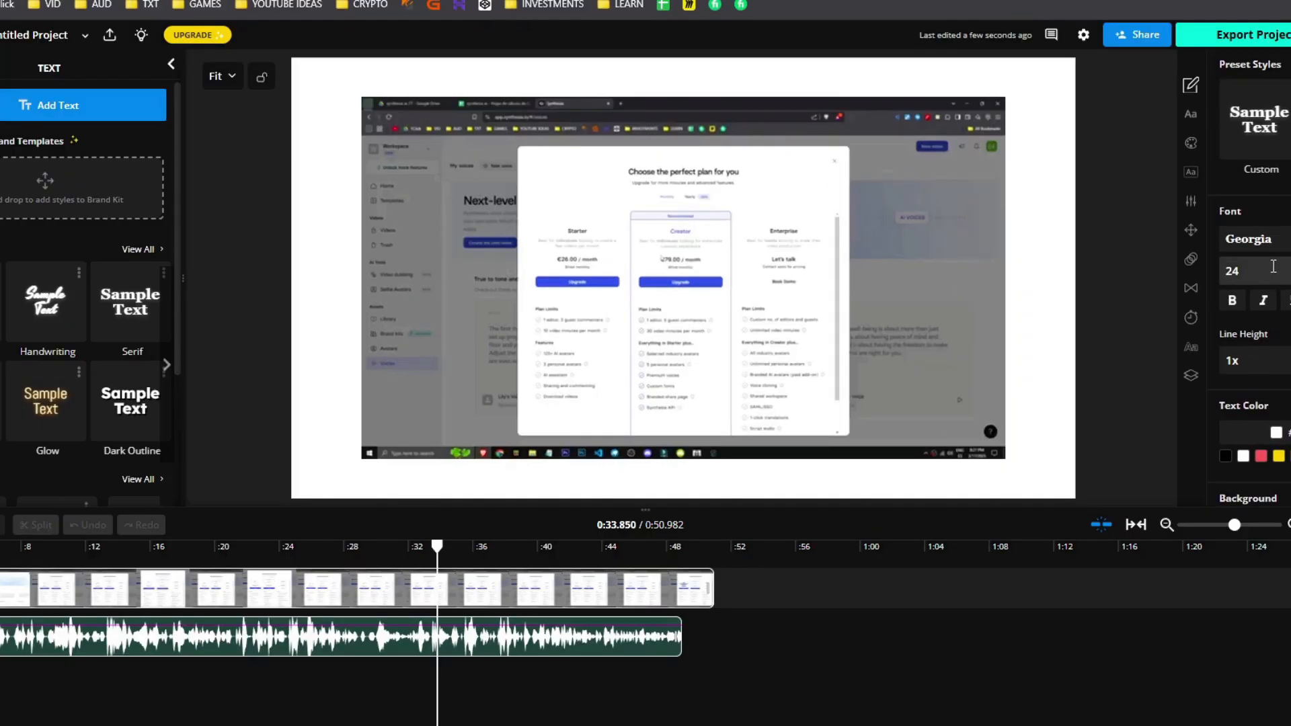
scroll(1243, 316, down, 4)
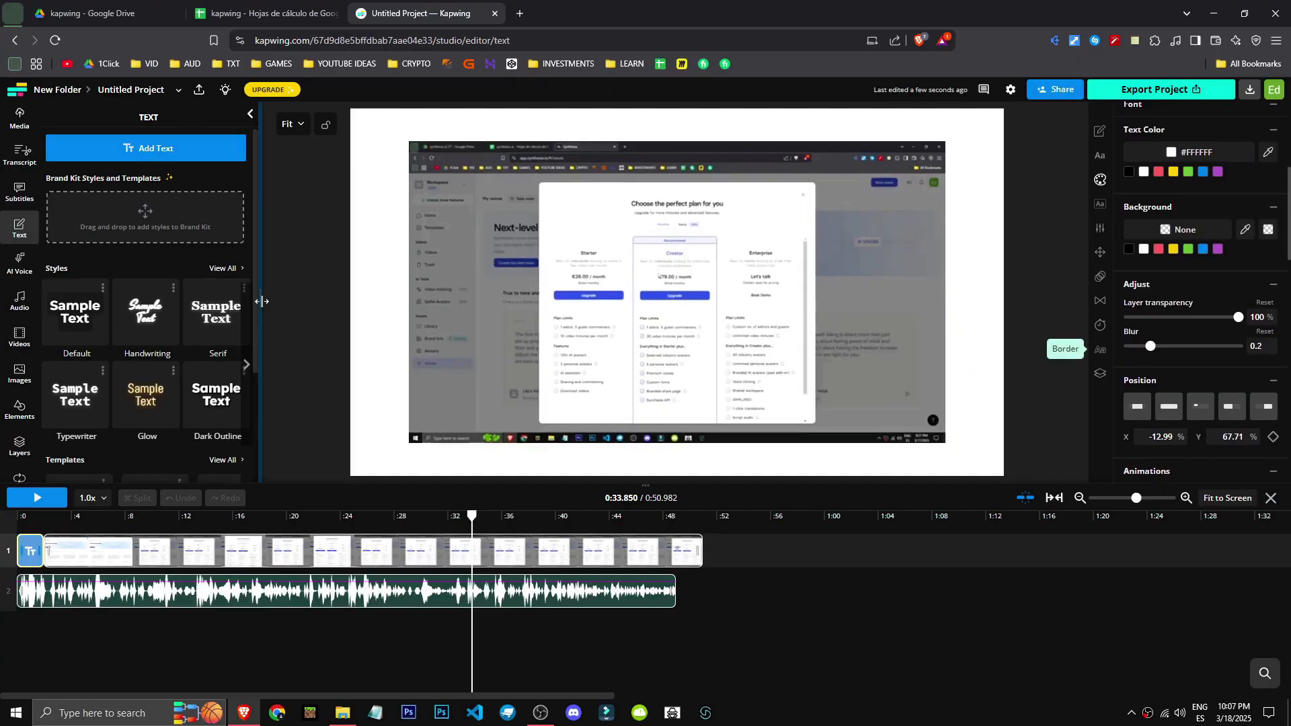
drag(262, 301, 355, 301)
click(19, 301)
scroll(187, 321, down, 2)
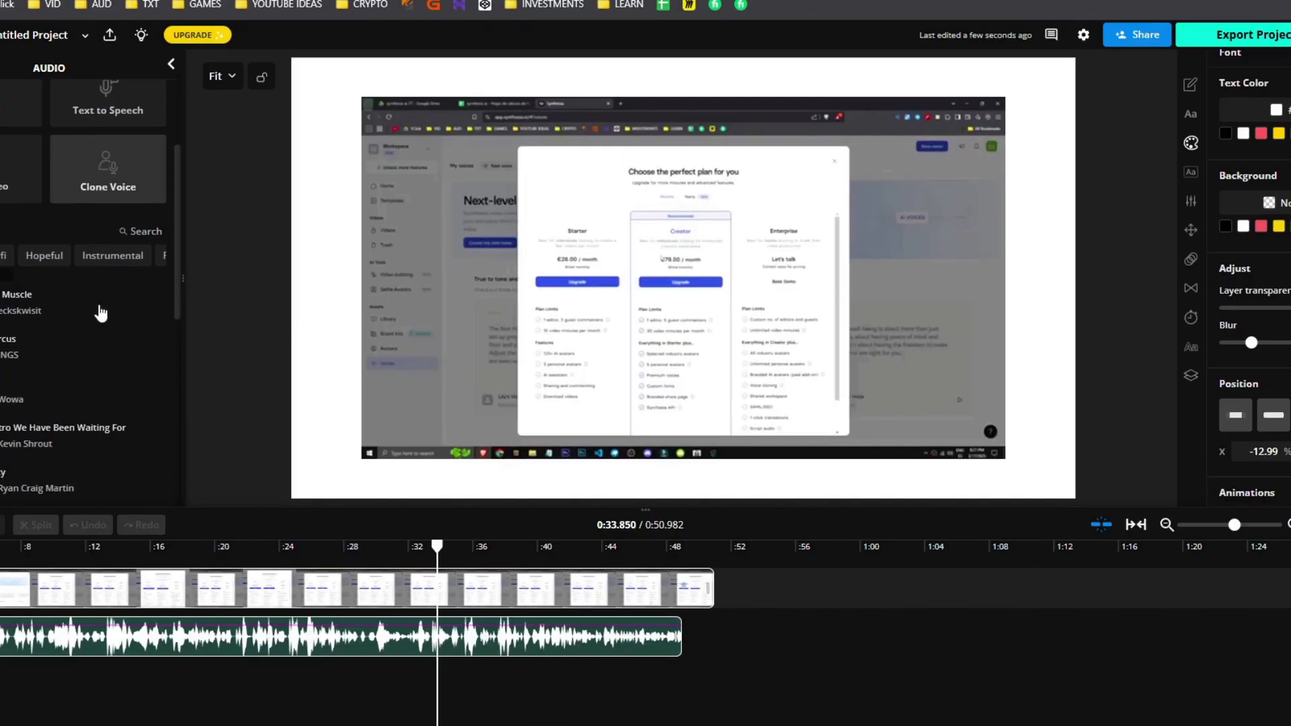
scroll(115, 417, up, 3)
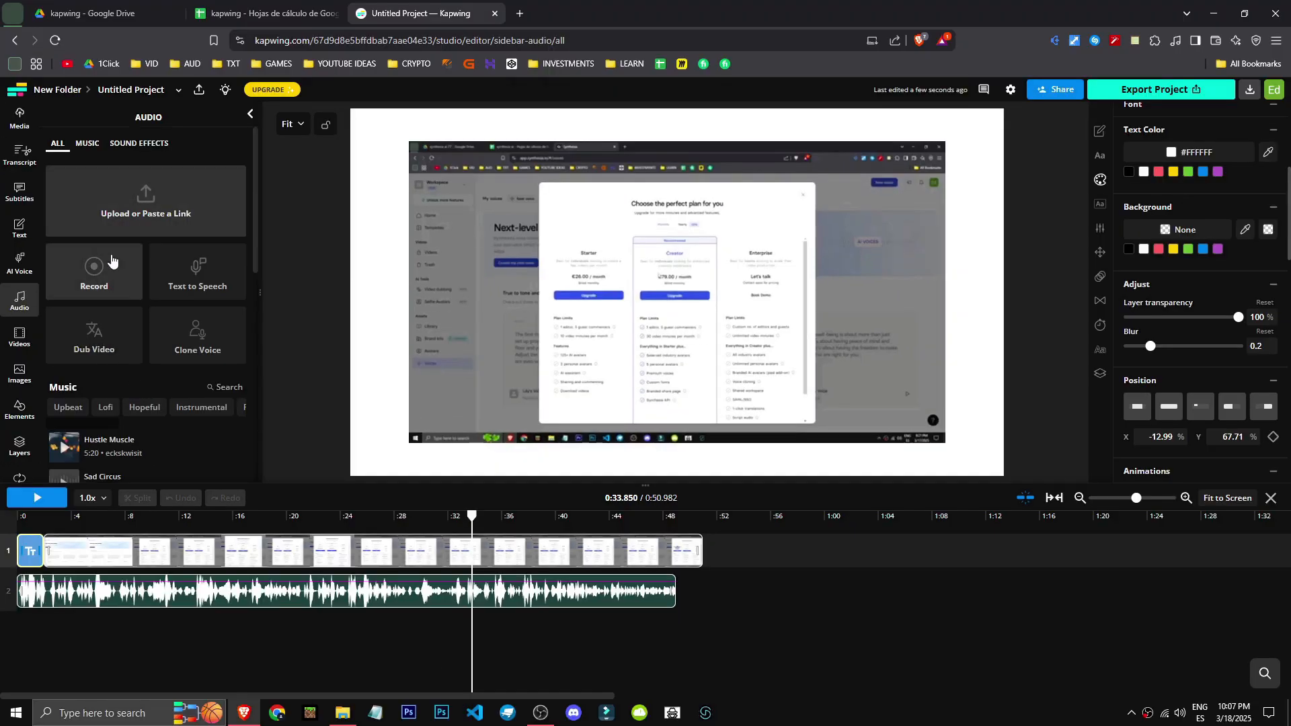
- Browse the sound effects library, the stock video and image libraries, and the elements library's shapes, emojis, progress bars and overlays
scroll(104, 256, down, 6)
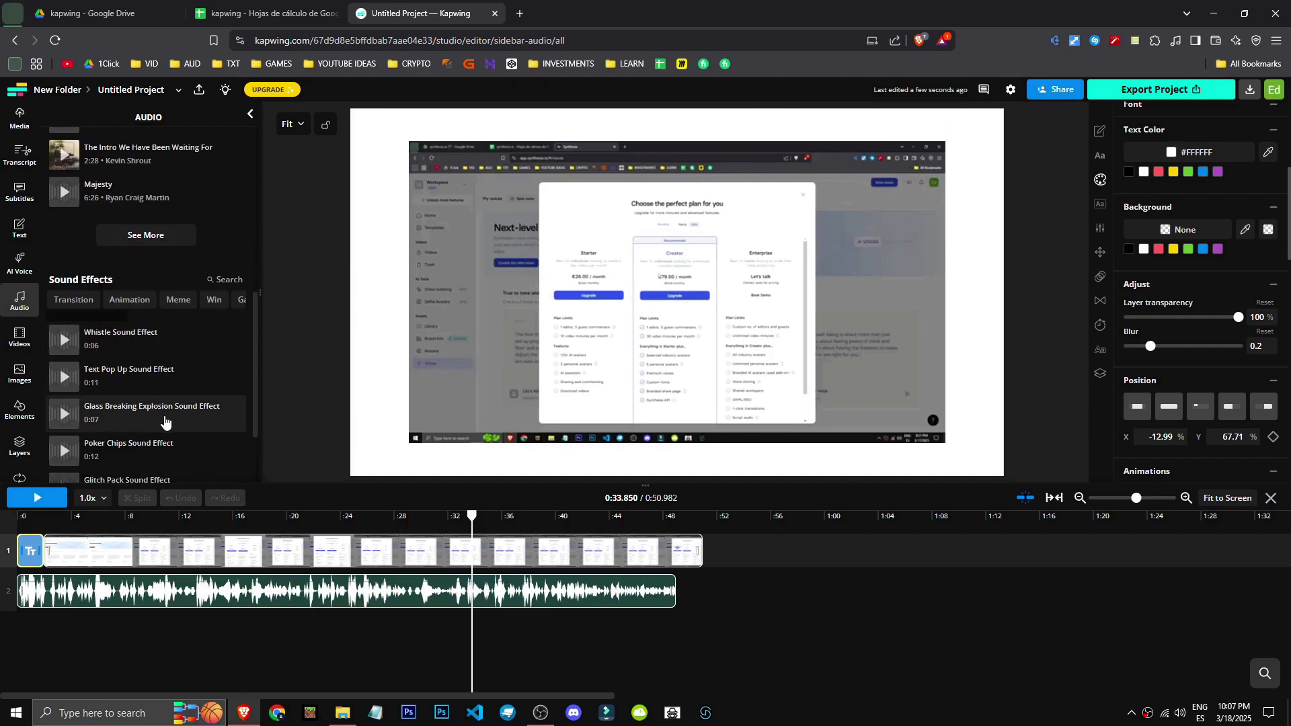
scroll(138, 363, down, 2)
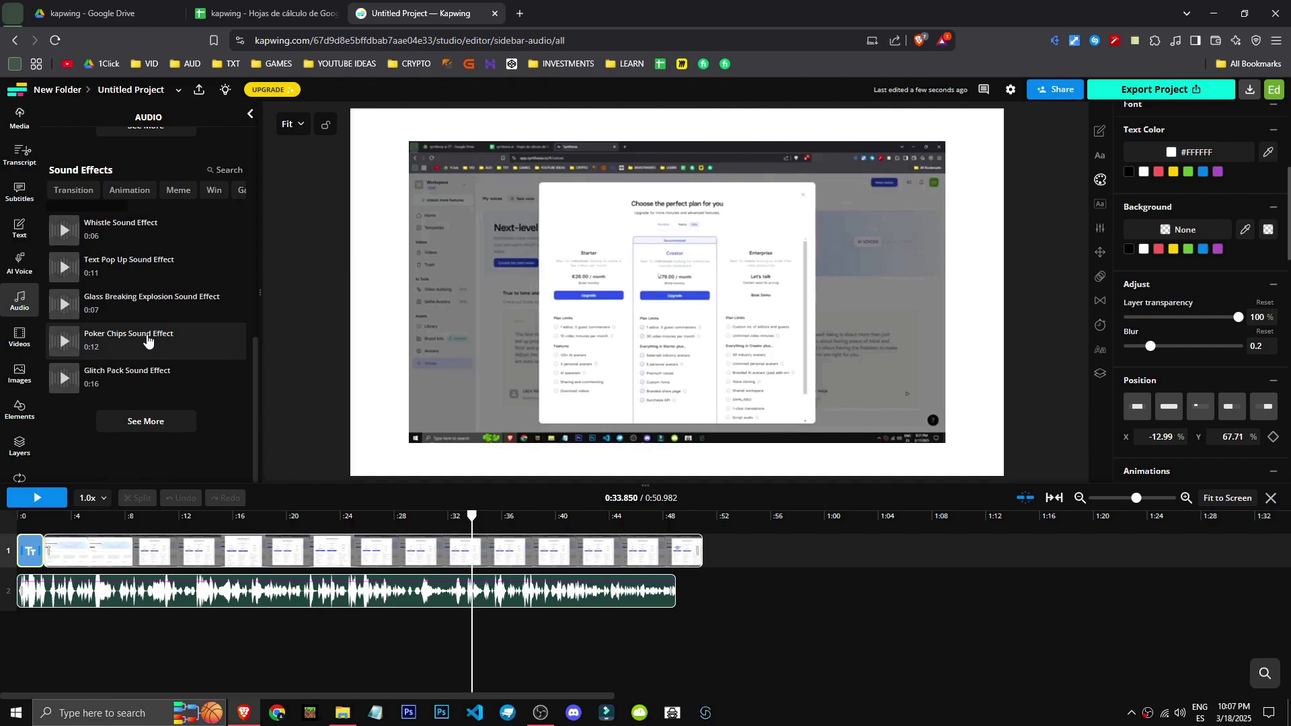
click(24, 339)
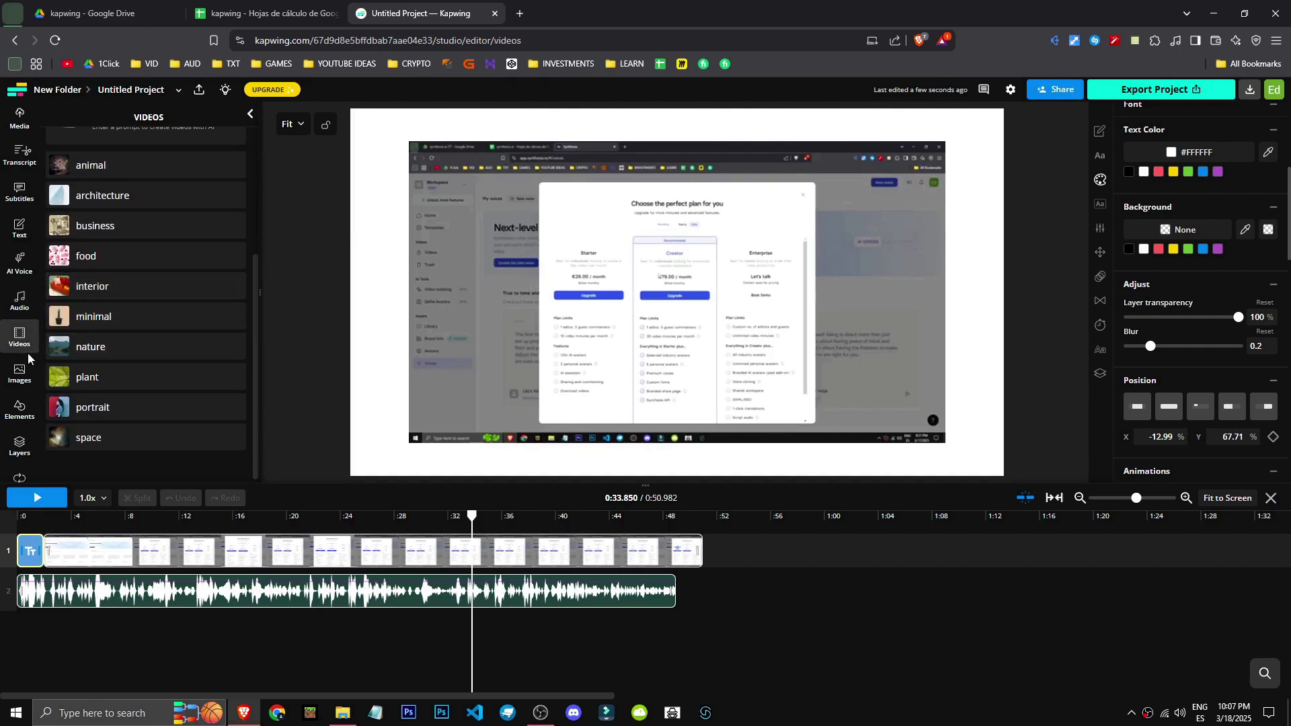
click(24, 373)
click(23, 412)
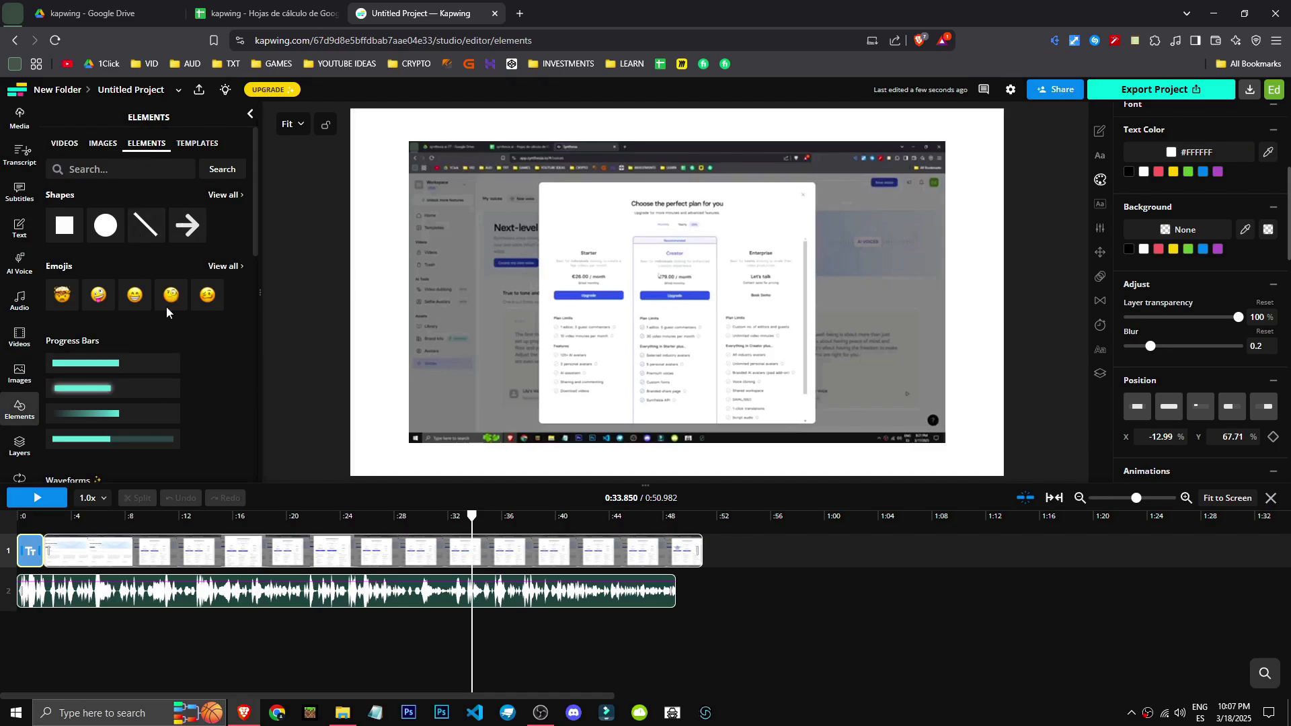
scroll(179, 365, down, 4)
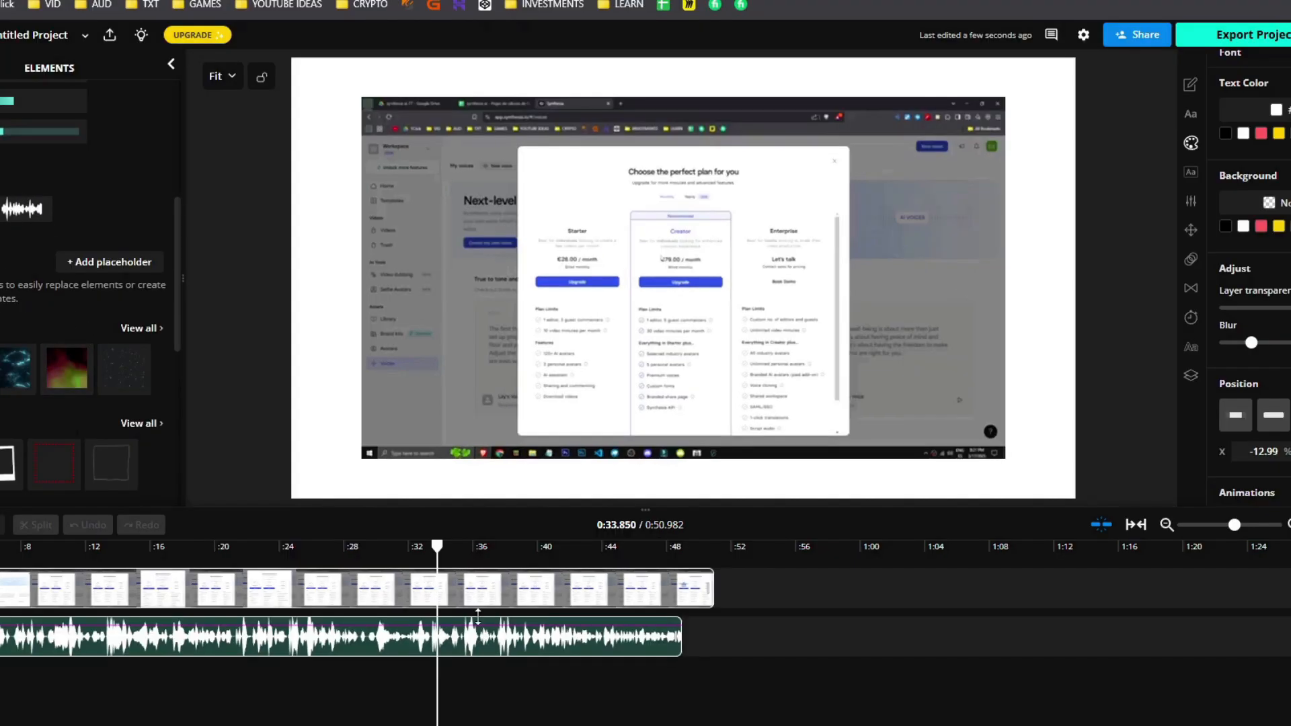
scroll(118, 304, down, 2)
- Delete the text layer from the layer list and move the video clip to the start of the timeline
click(2, 464)
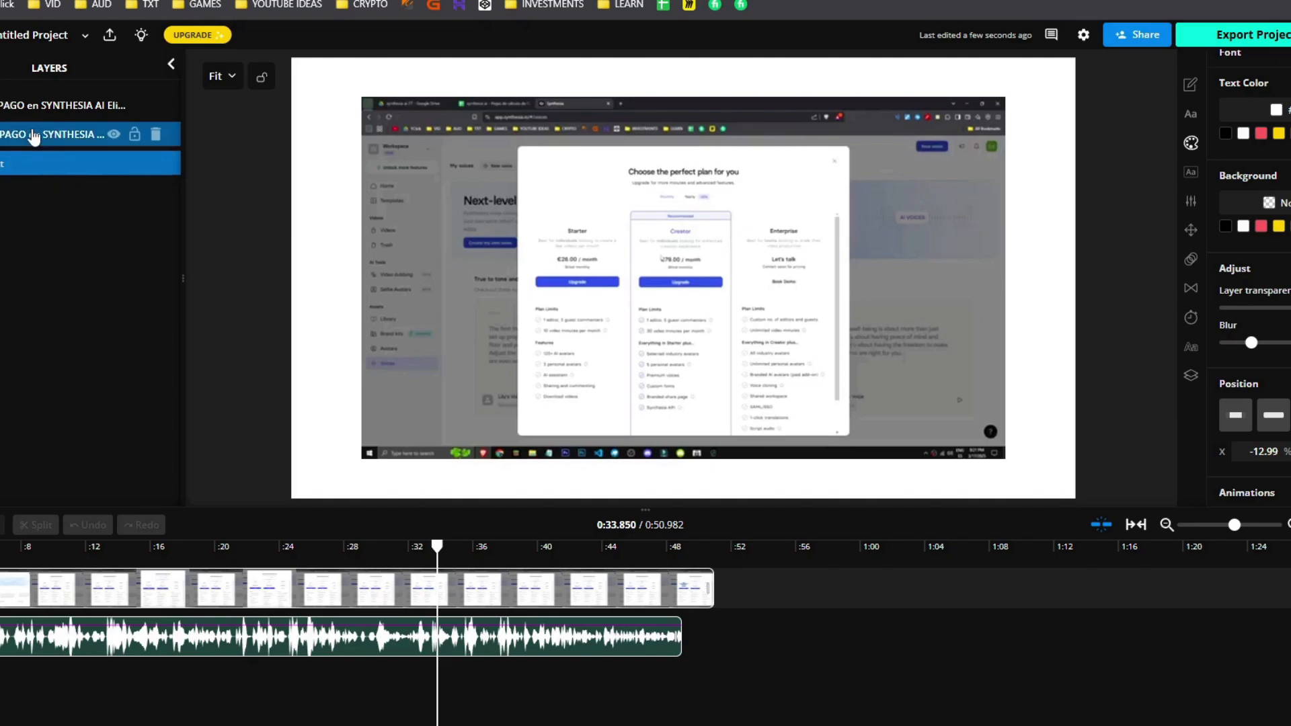
click(2, 143)
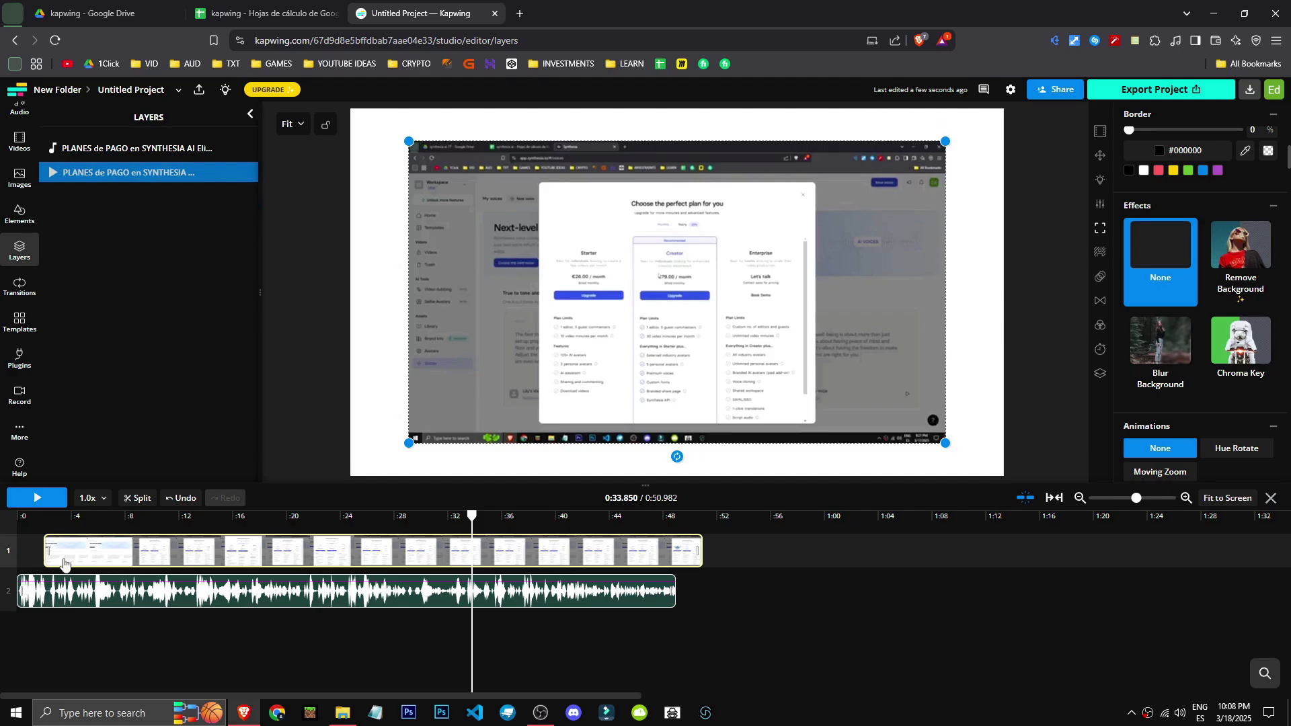
drag(114, 557, 75, 556)
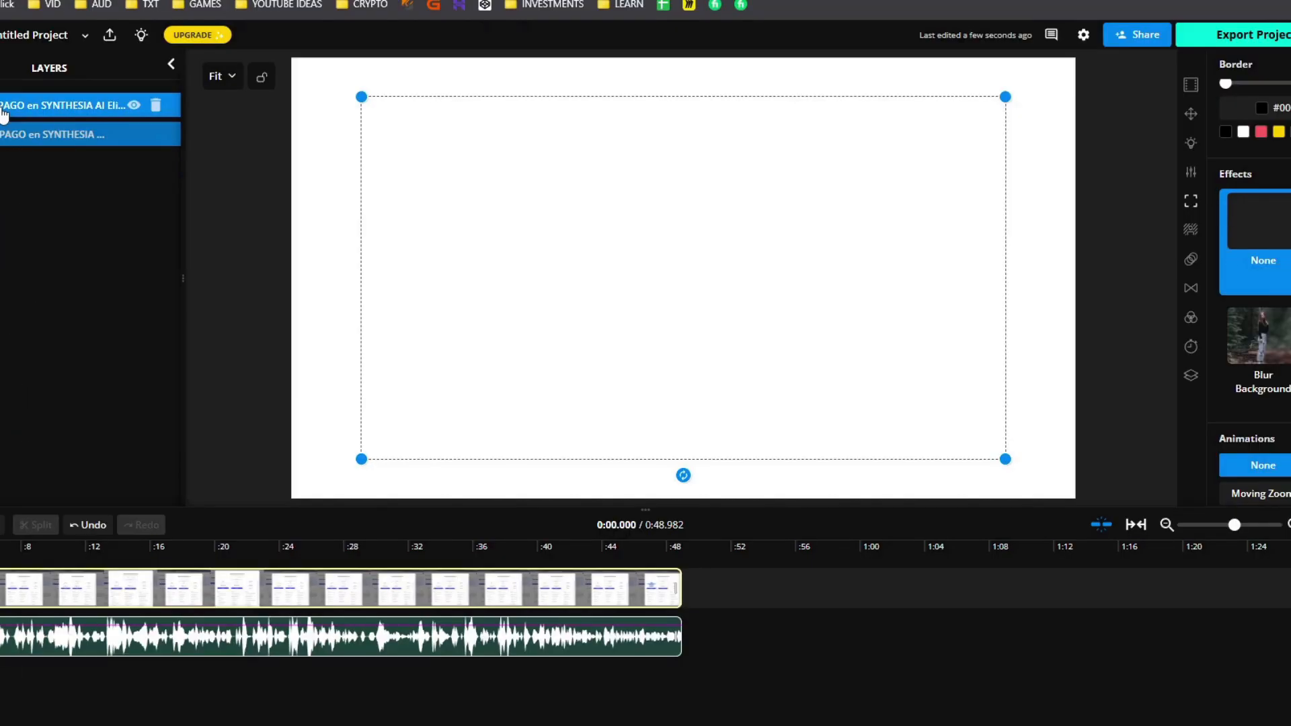
right_click(3, 113)
click(1, 111)
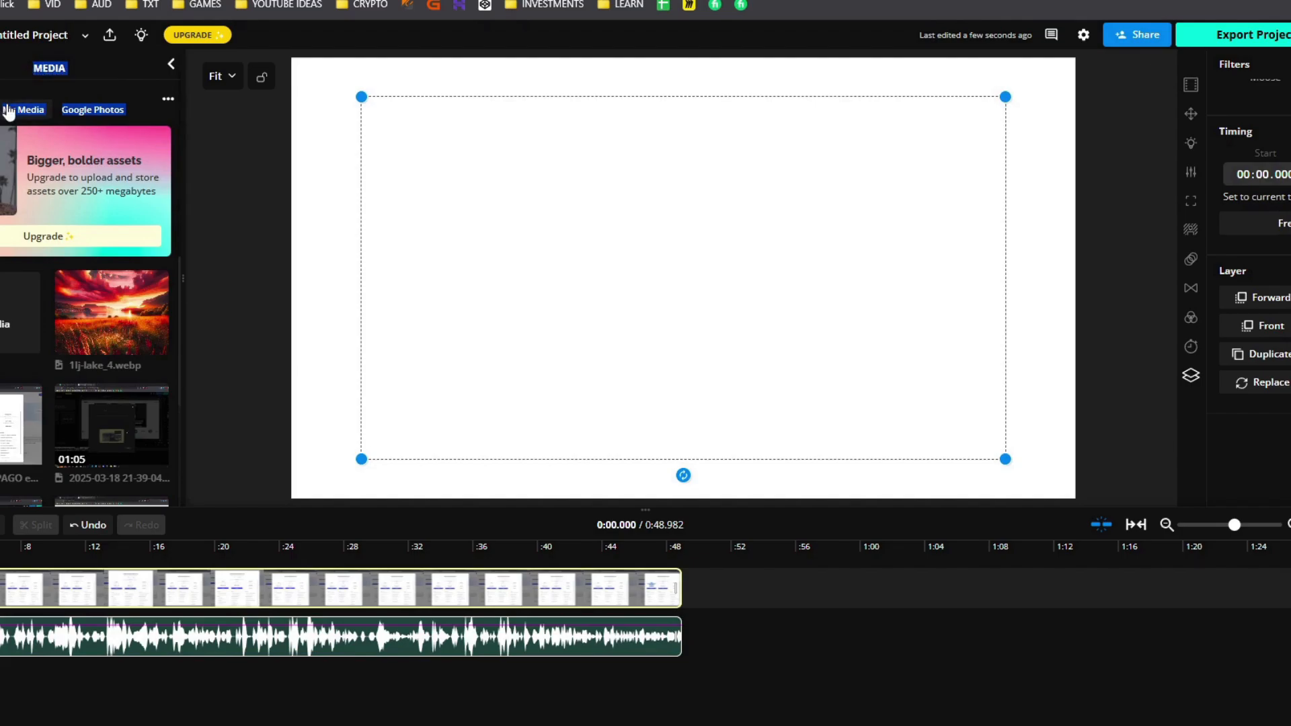
click(2, 437)
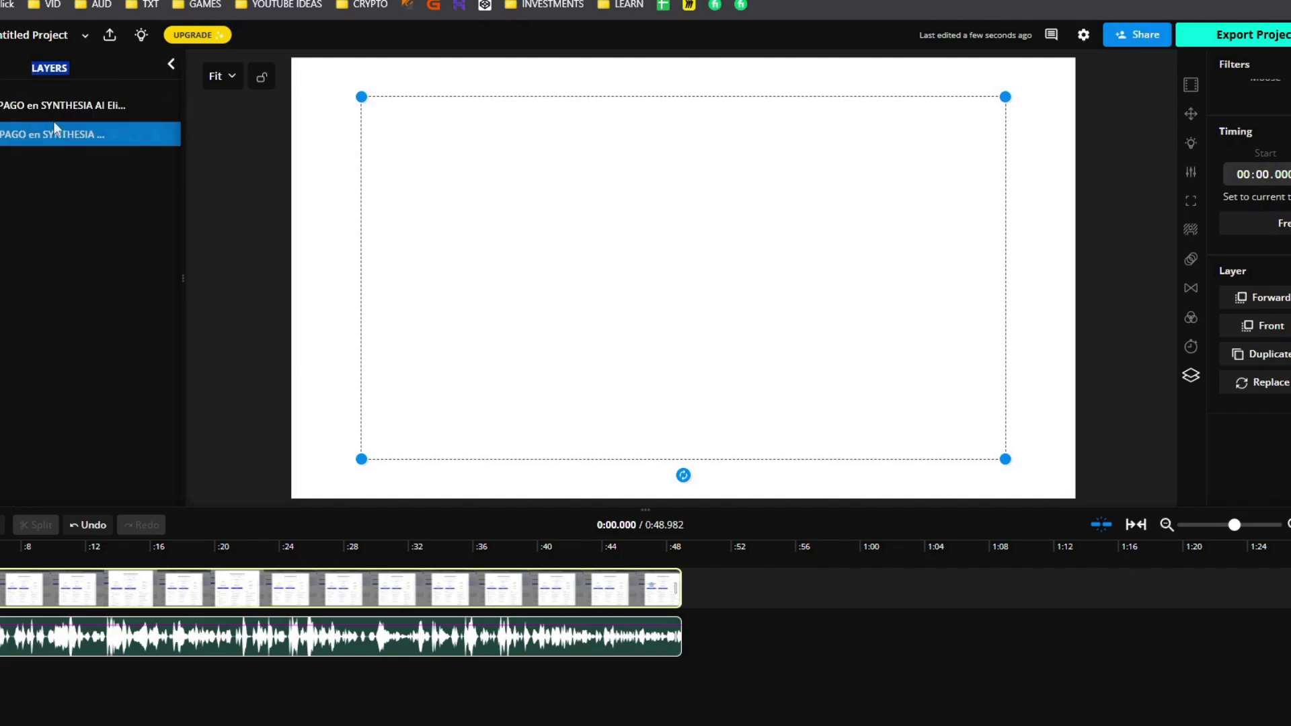
- Hide the video layer and the audio layer and make both visible again
click(113, 133)
click(113, 134)
click(114, 134)
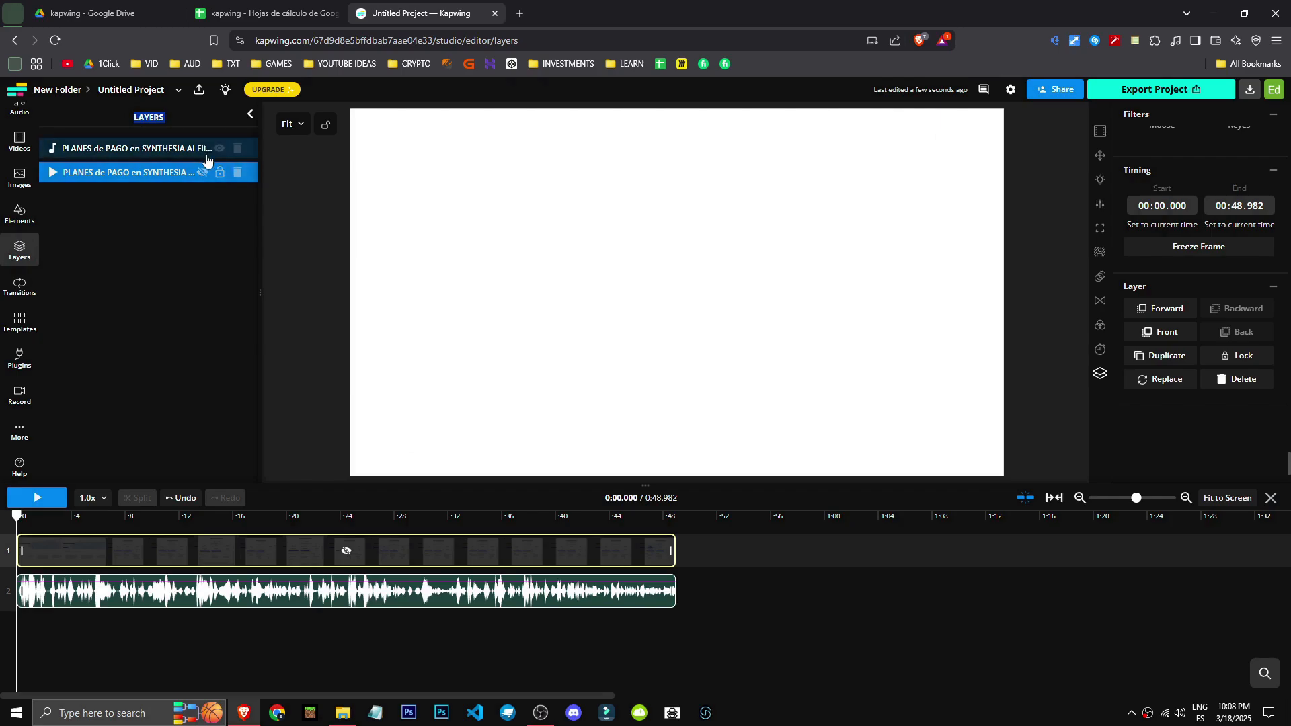
click(219, 149)
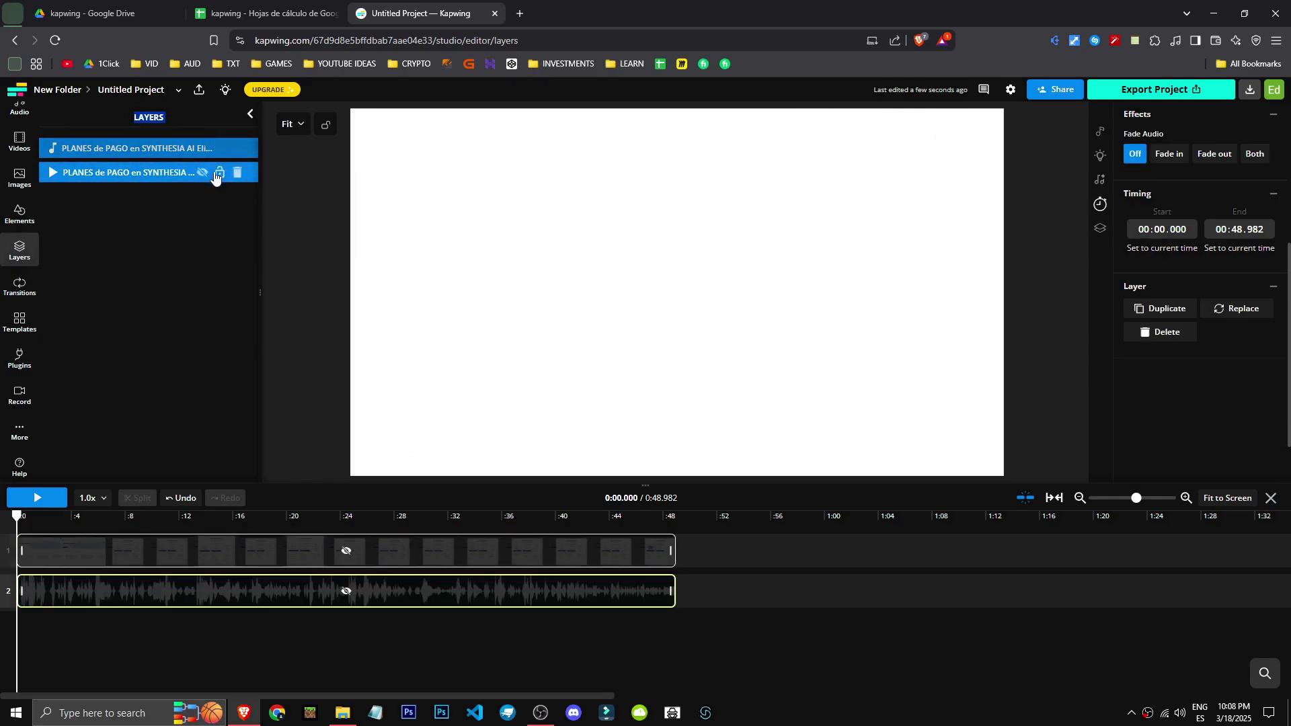
click(202, 172)
click(224, 173)
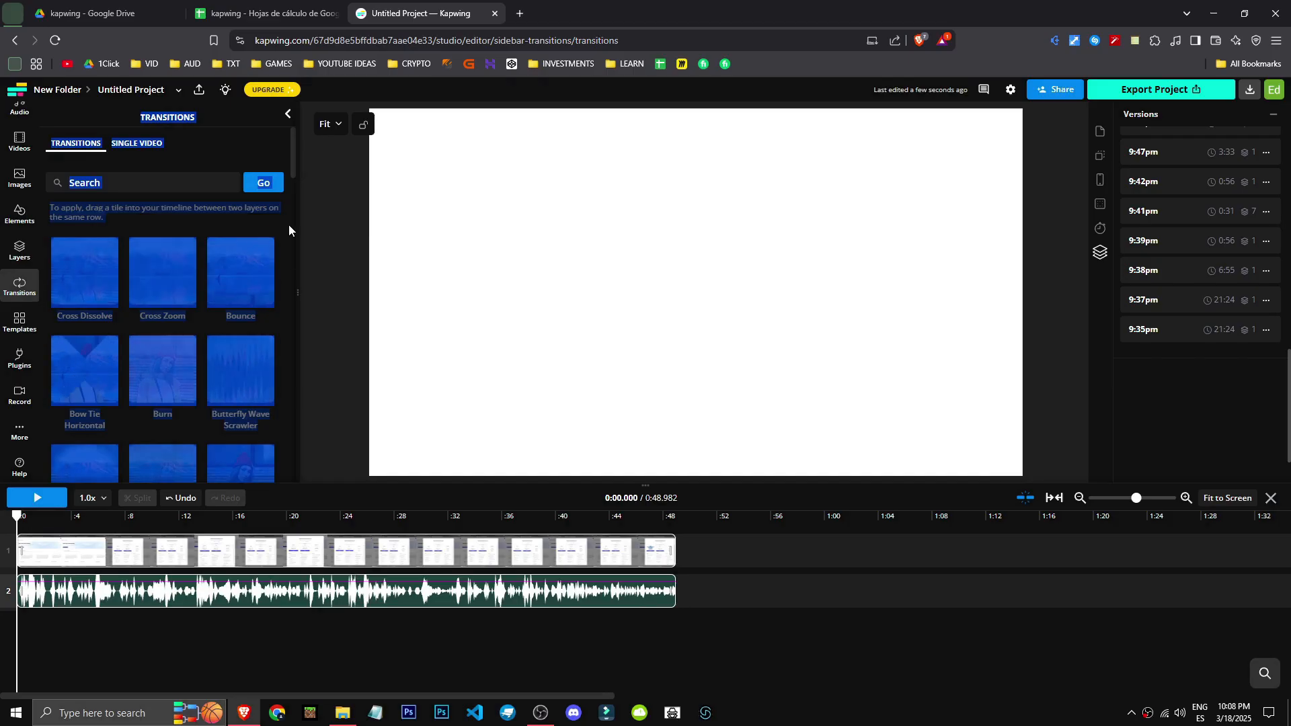
- Split the video clip at about 23.5 seconds and apply a Cross Dissolve transition between the two parts
click(288, 223)
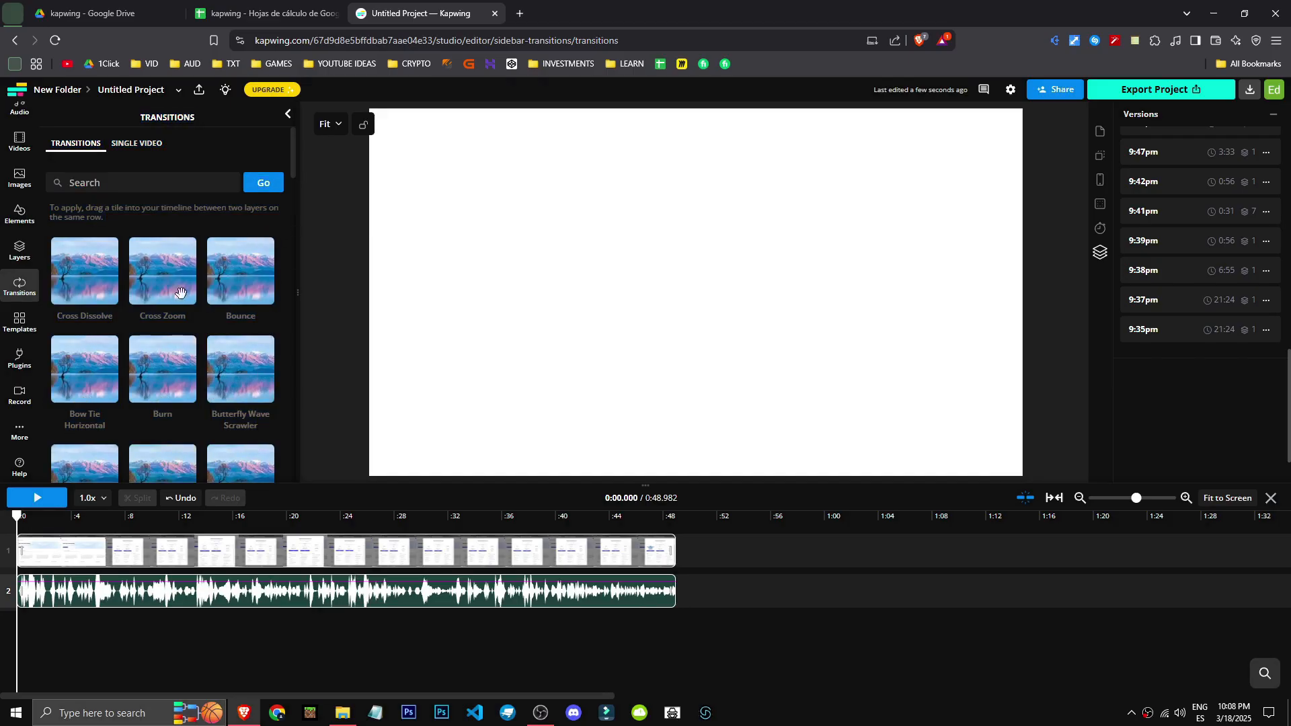
click(190, 632)
click(329, 515)
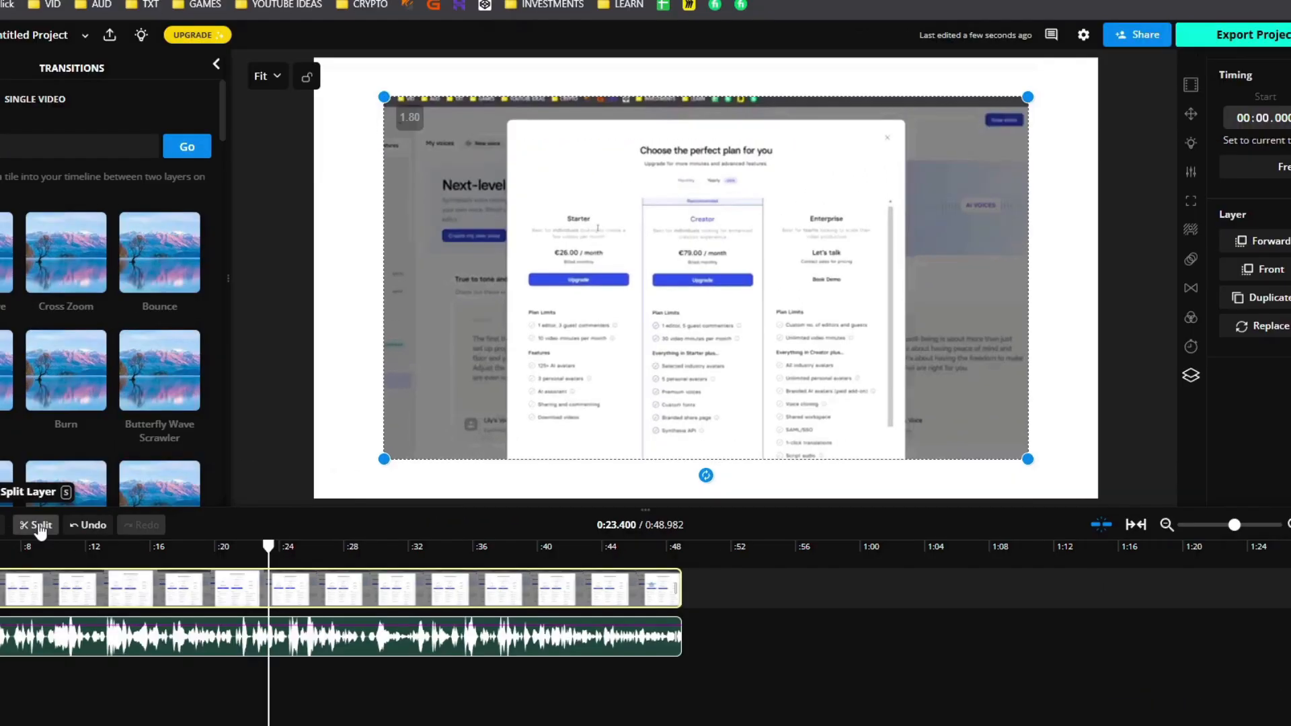
click(136, 498)
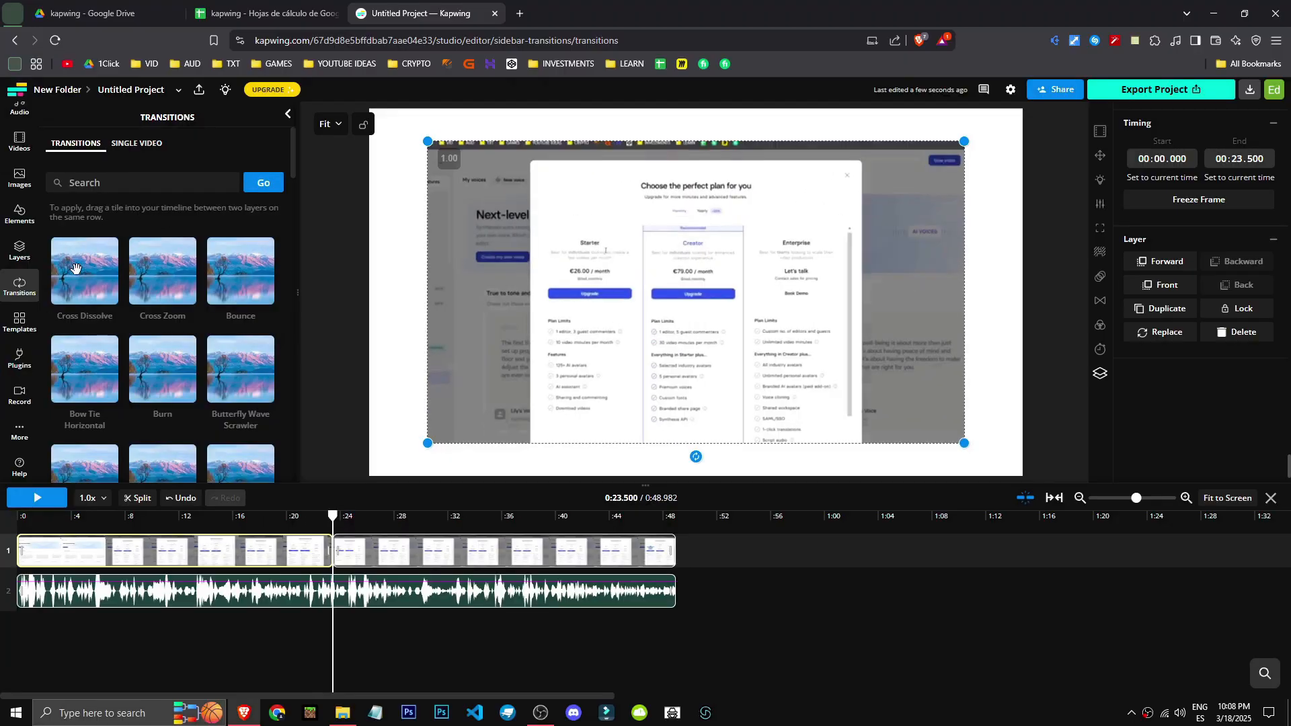
drag(74, 265, 271, 587)
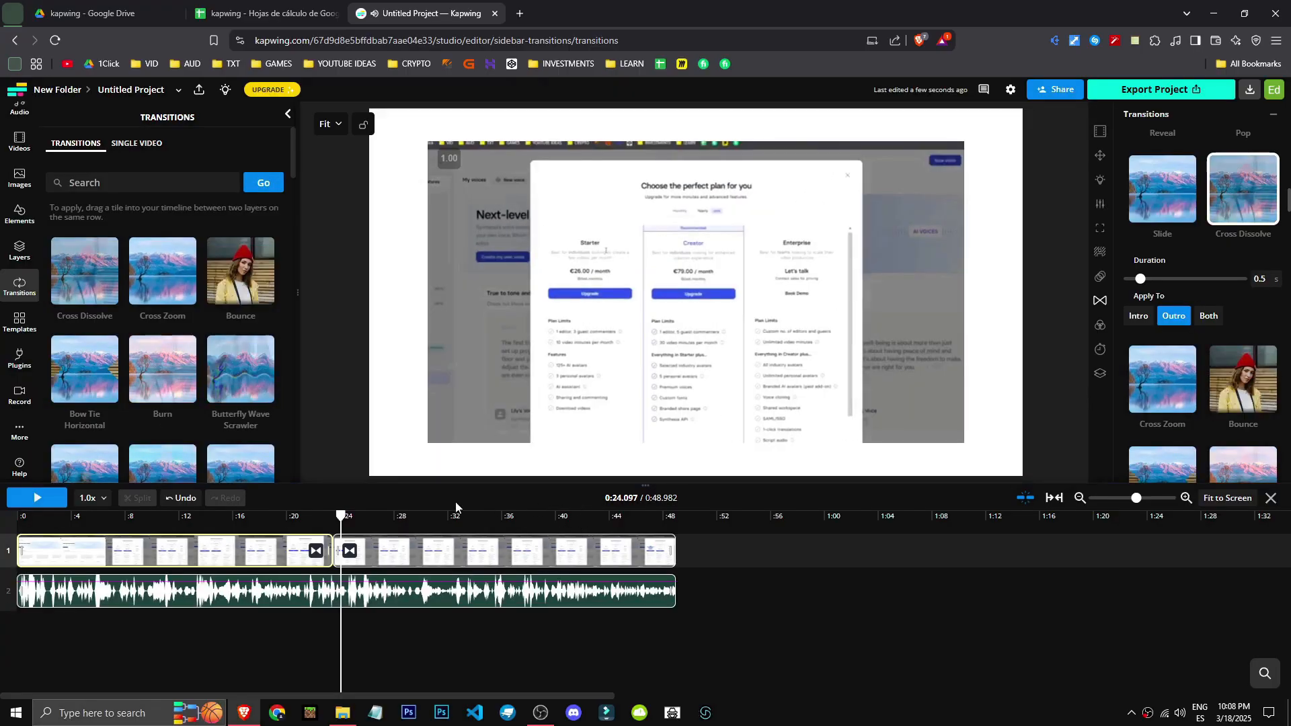
- Browse the templates, the plugins such as GIPHY, Pexels and Pixabay, and the screen, camera and audio recording options
click(20, 323)
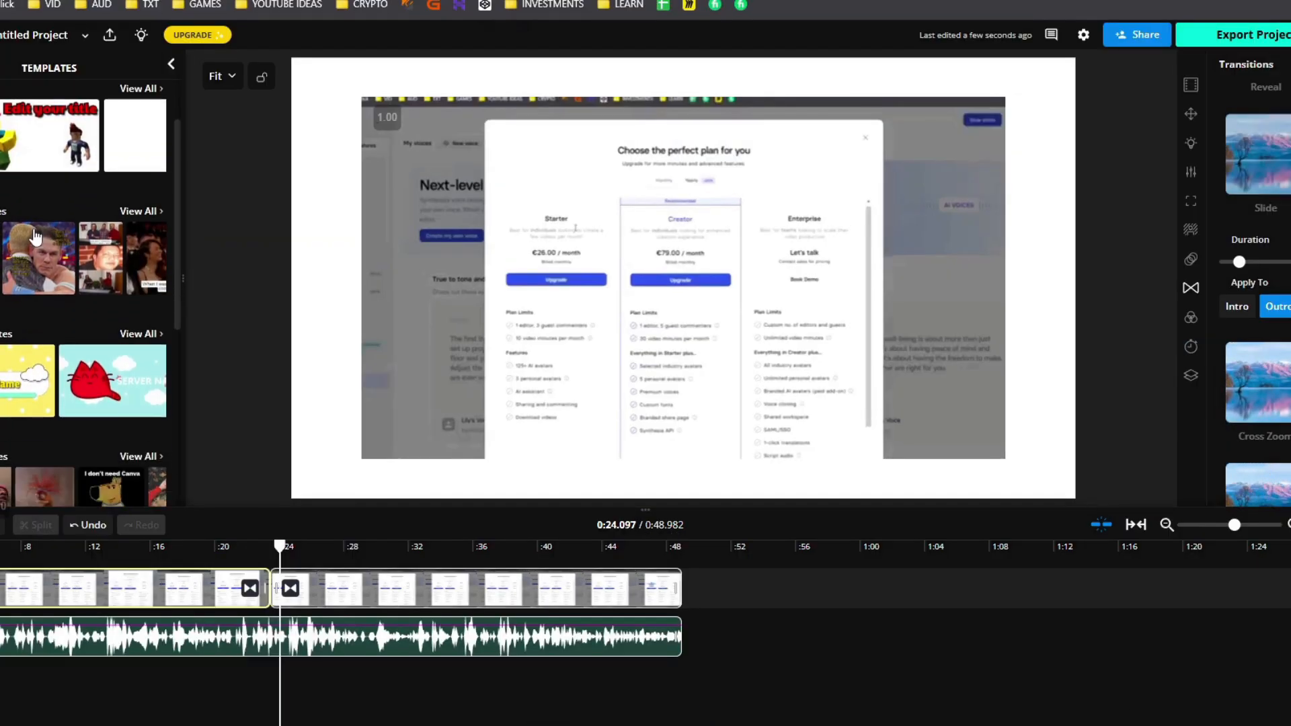
scroll(36, 237, up, 1)
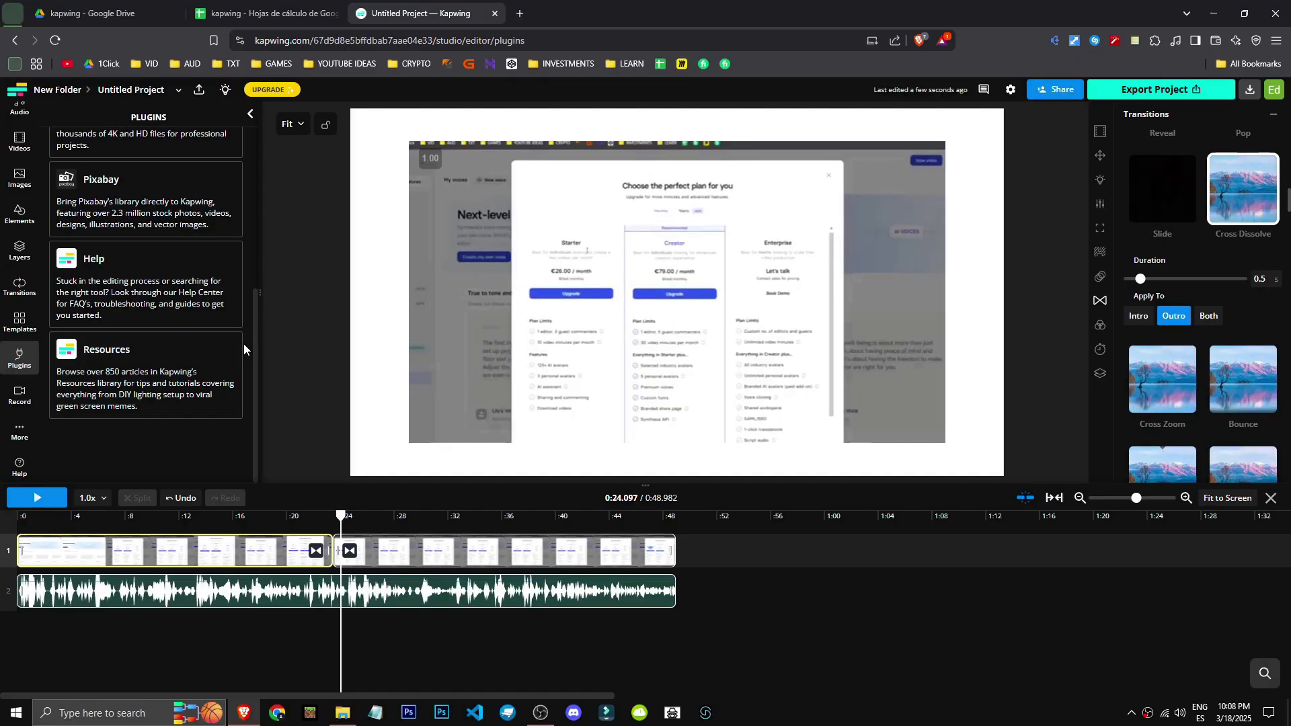
scroll(195, 289, up, 5)
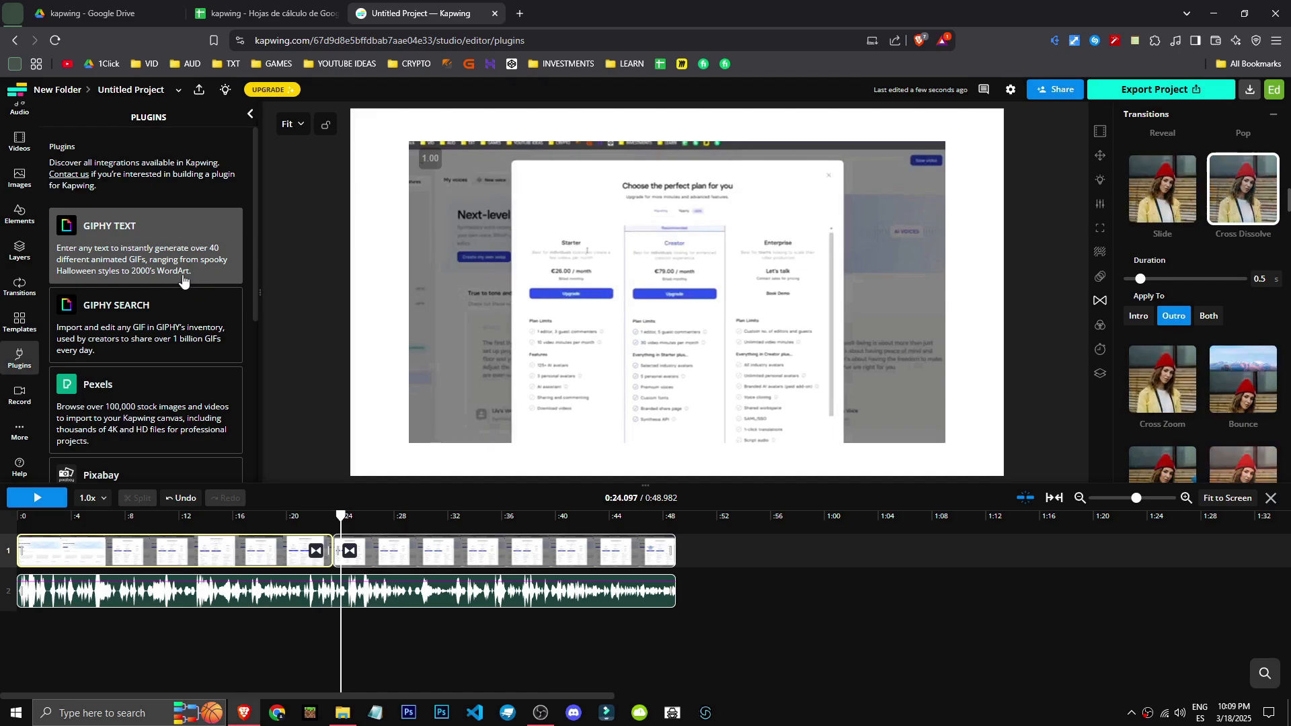
scroll(156, 296, down, 2)
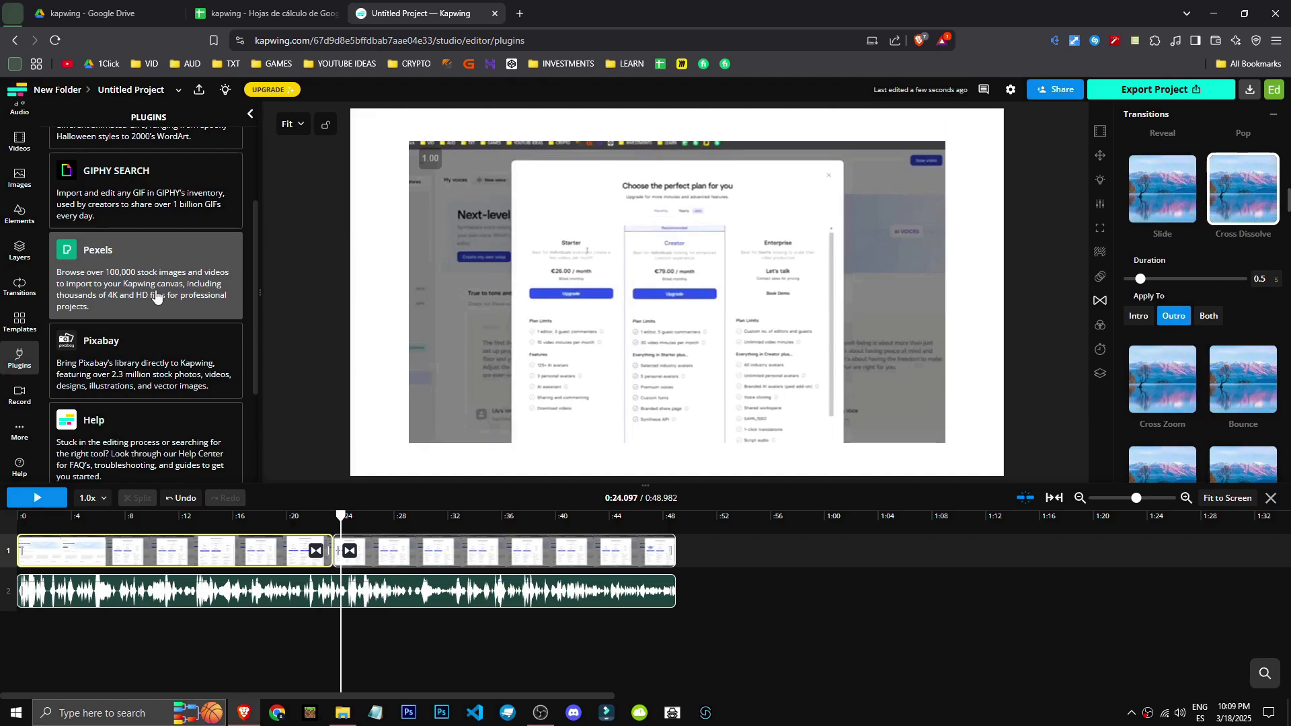
scroll(125, 312, down, 1)
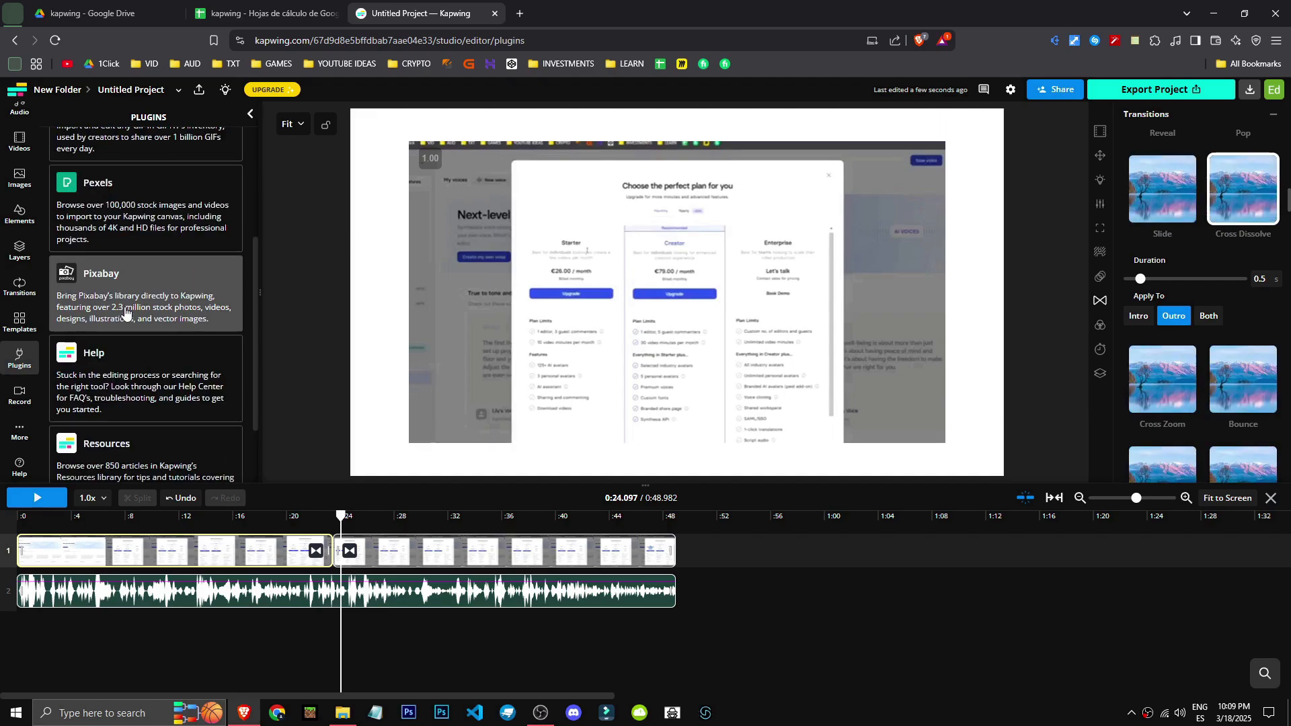
scroll(154, 282, down, 2)
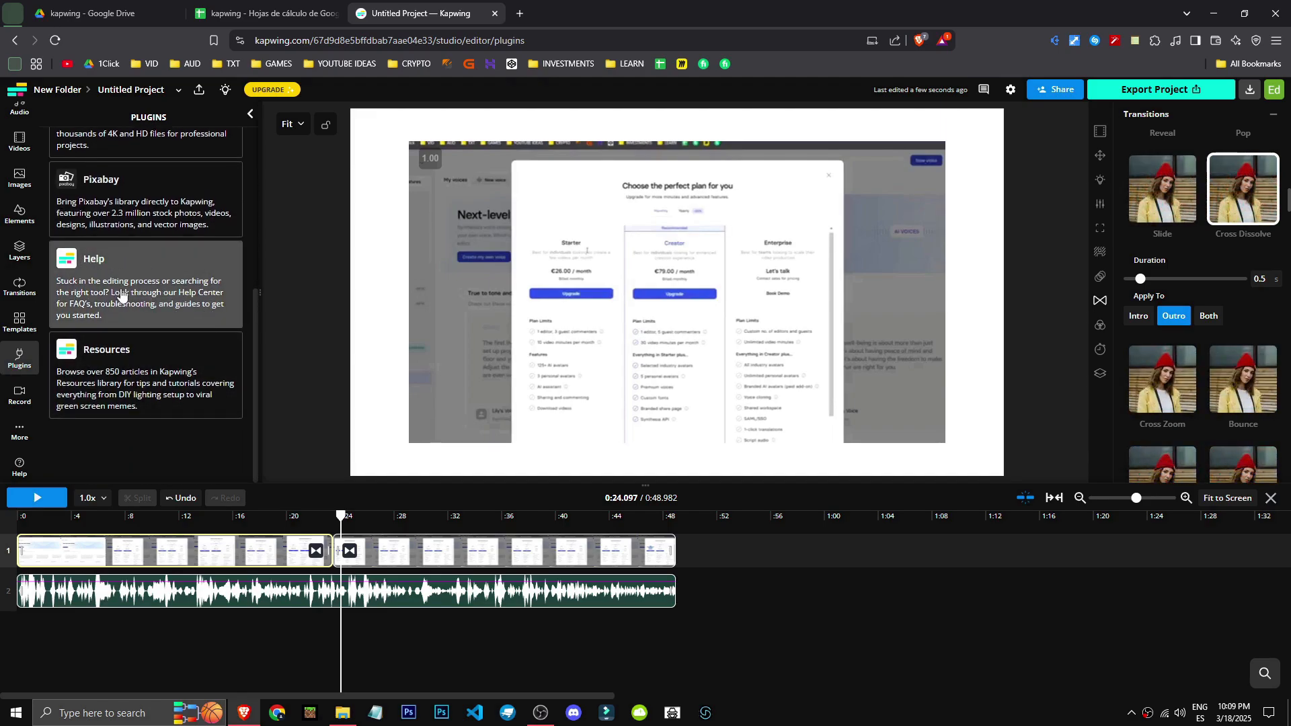
click(20, 396)
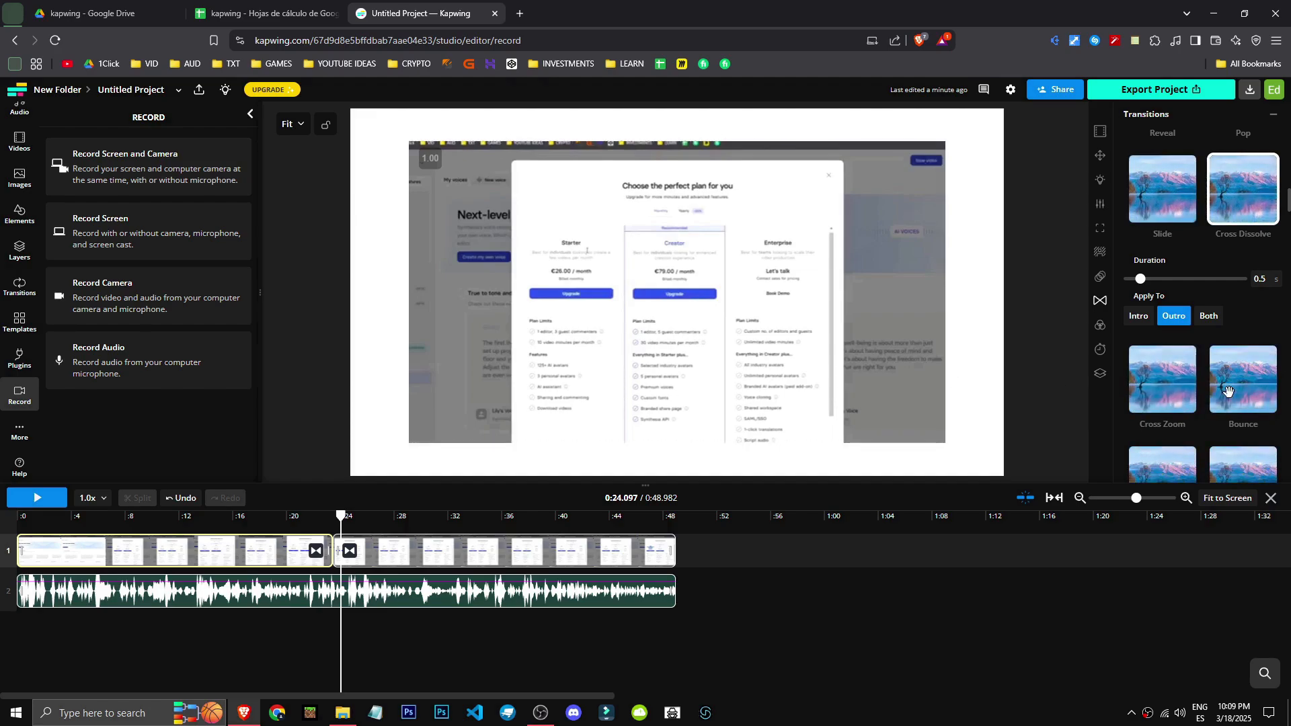
scroll(24, 403, up, 3)
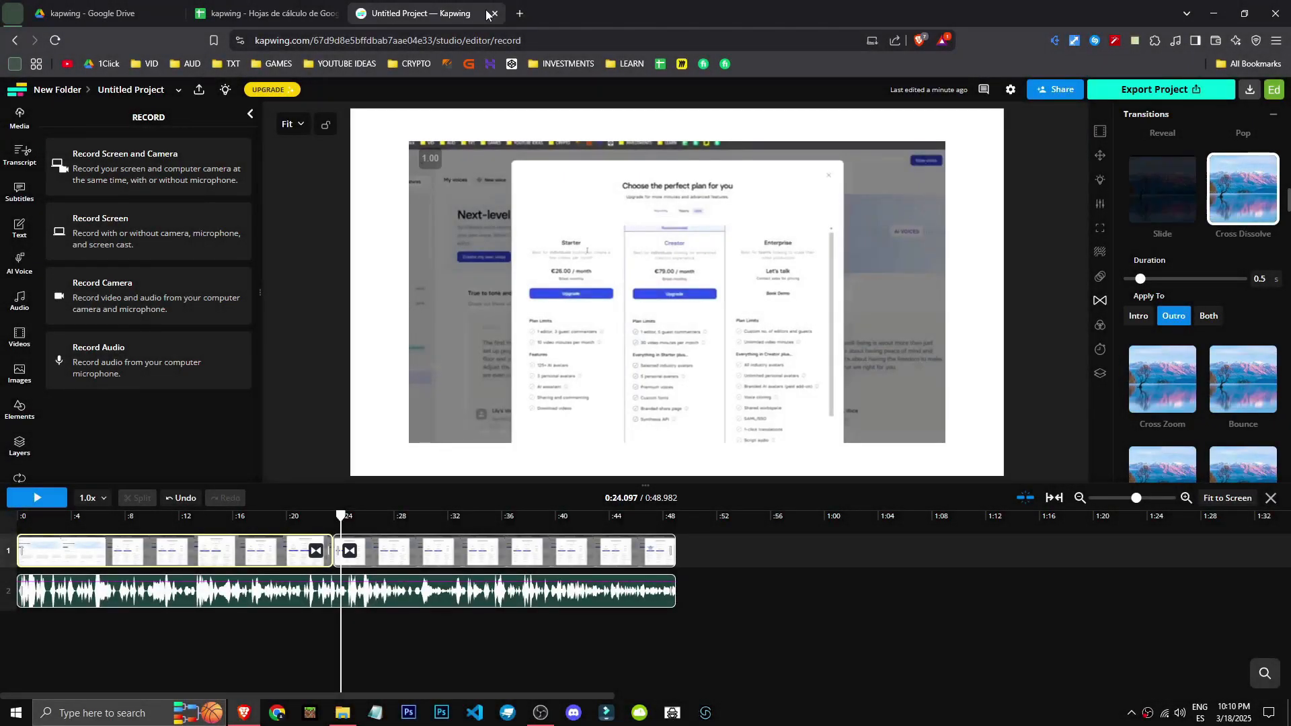
- View the project's export options and open the workspace upgrade plans
click(1168, 94)
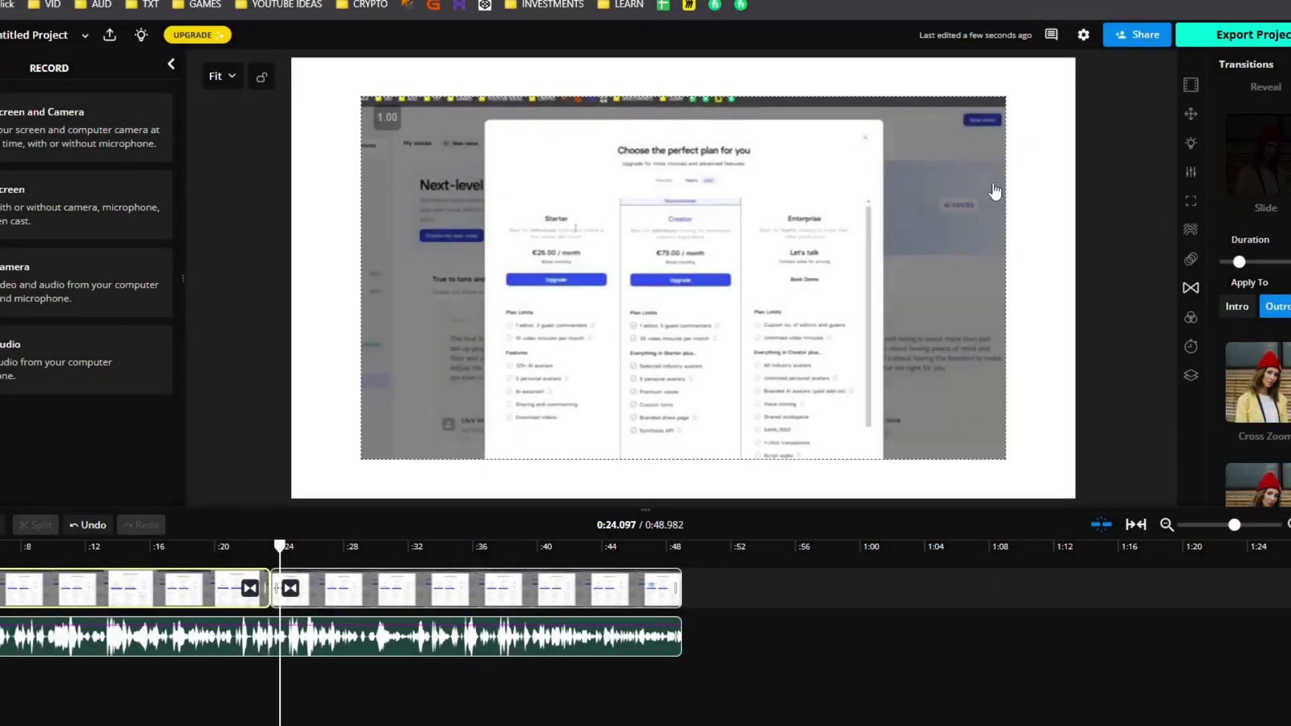
click(200, 38)
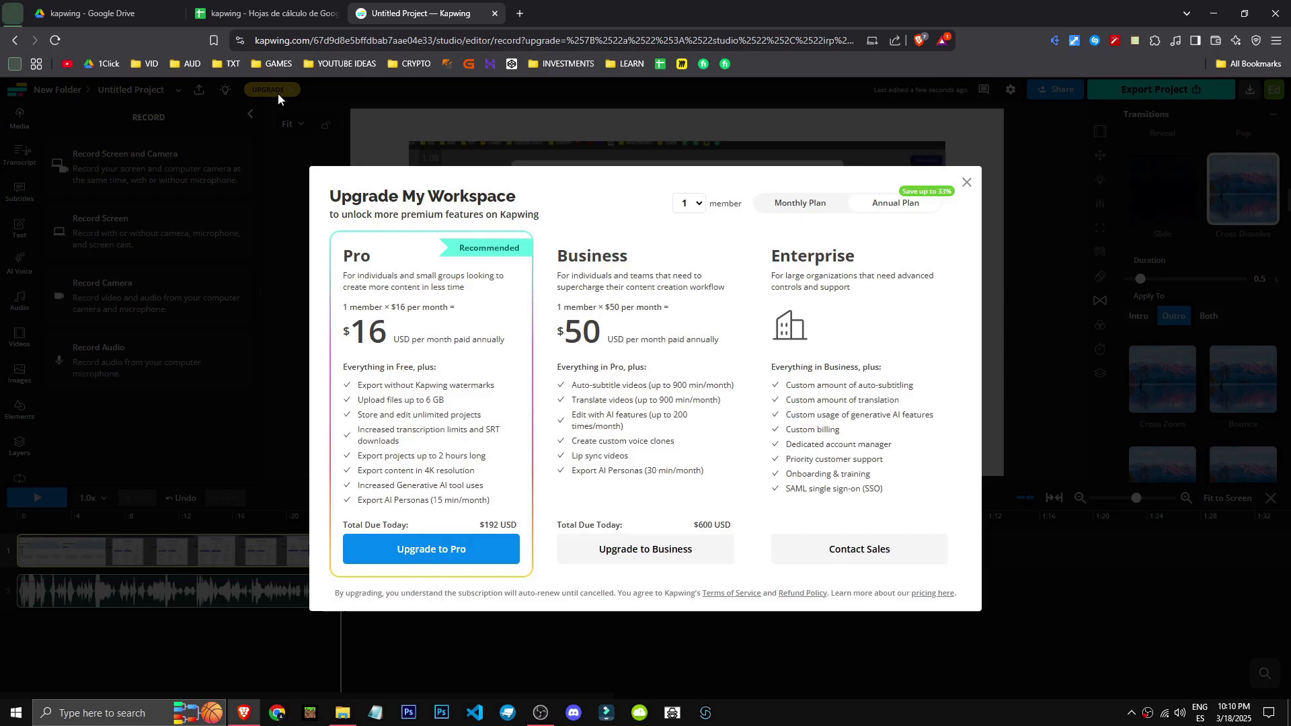
click(964, 184)
click(264, 91)
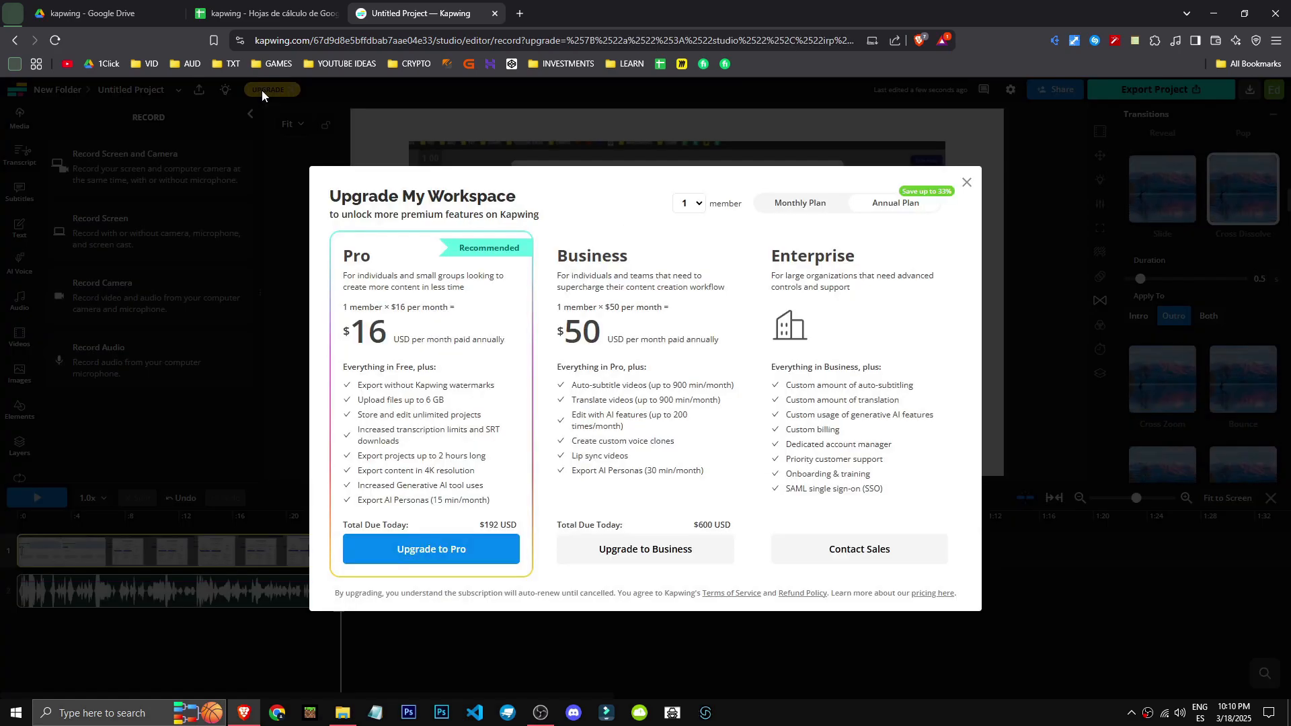
- Set the member count to 200 in the workspace upgrade plans
click(689, 203)
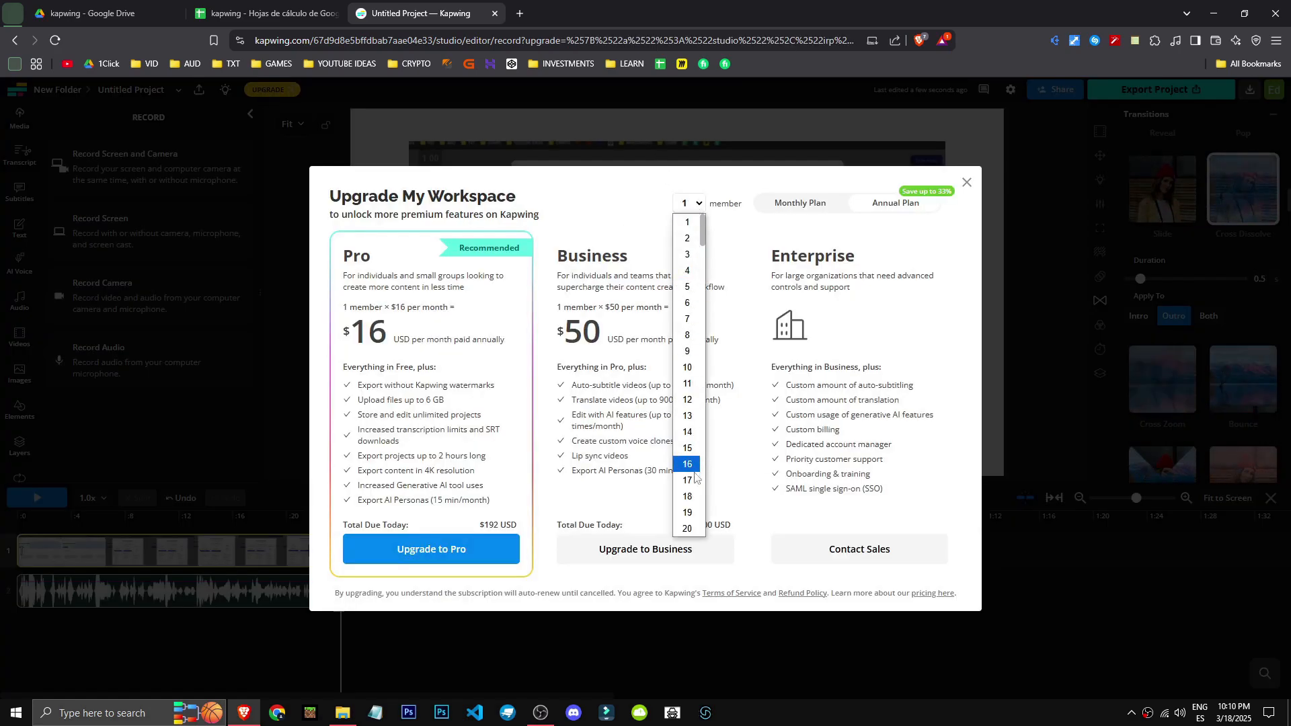
scroll(692, 484, down, 20)
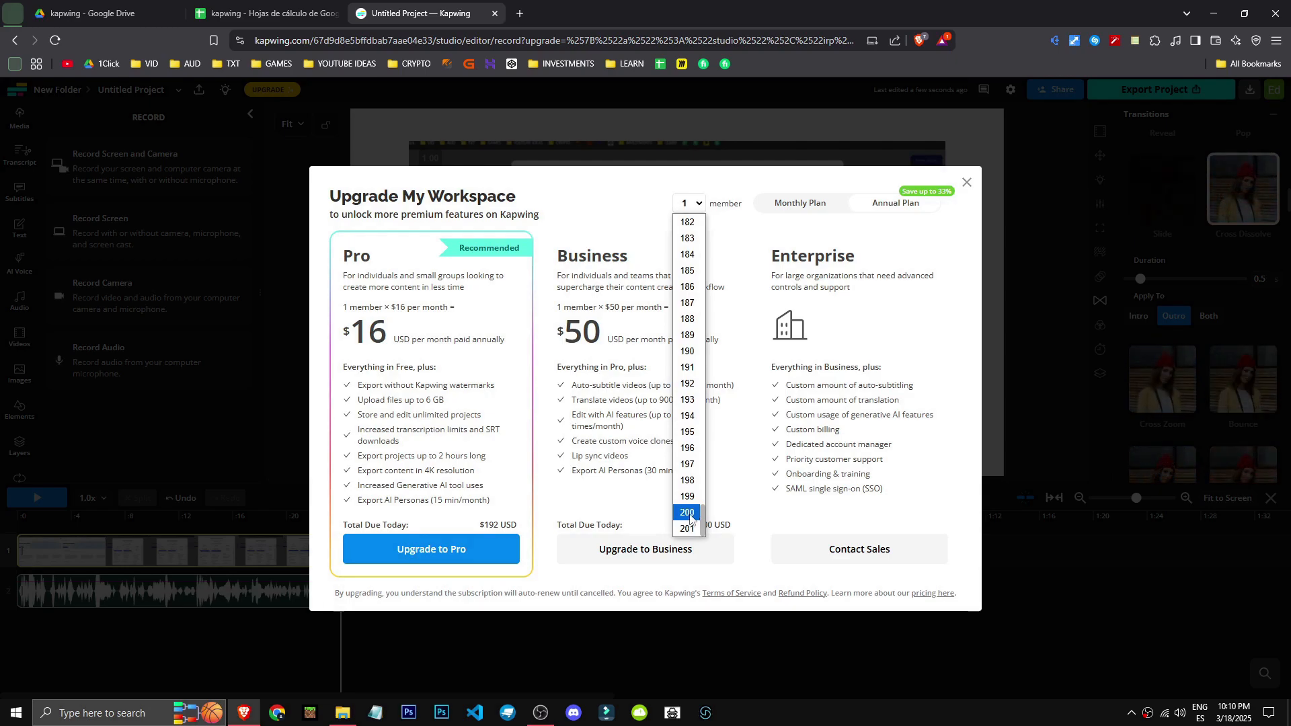
click(690, 517)
click(694, 203)
click(706, 282)
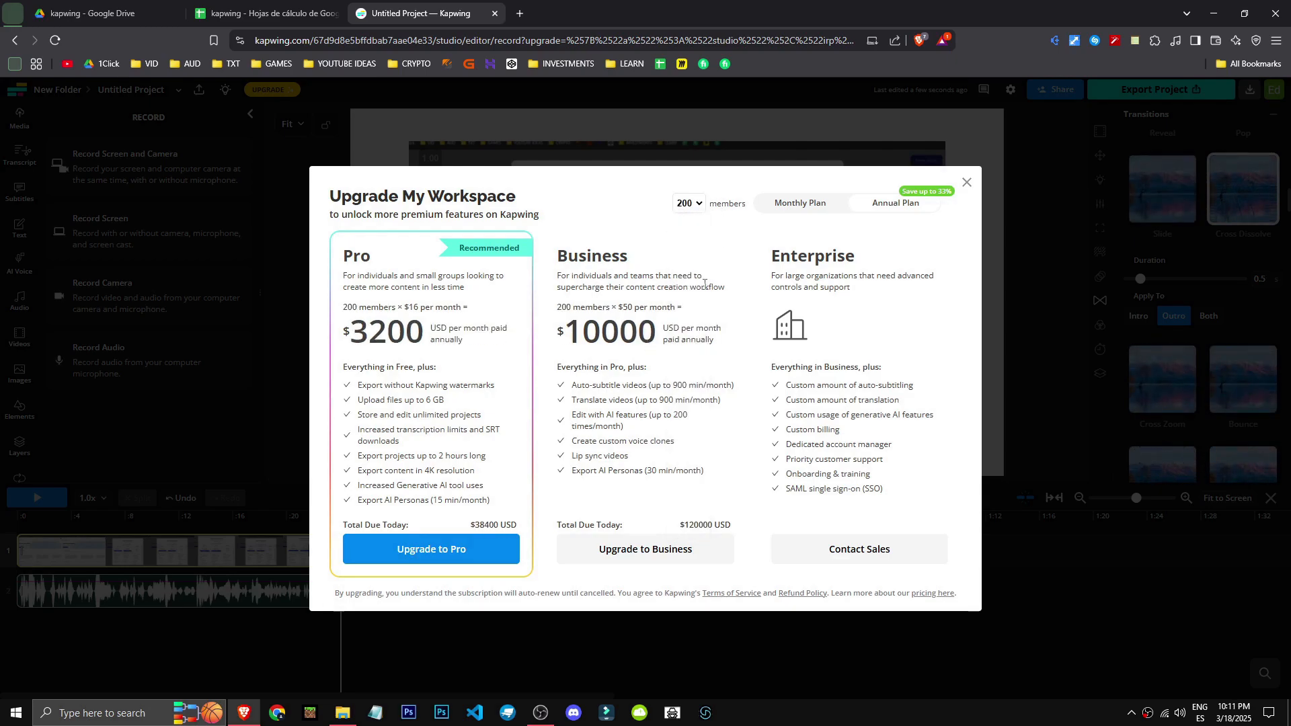
- Set the member count back to 1 and switch the plan pricing to monthly
click(688, 206)
scroll(688, 269, up, 20)
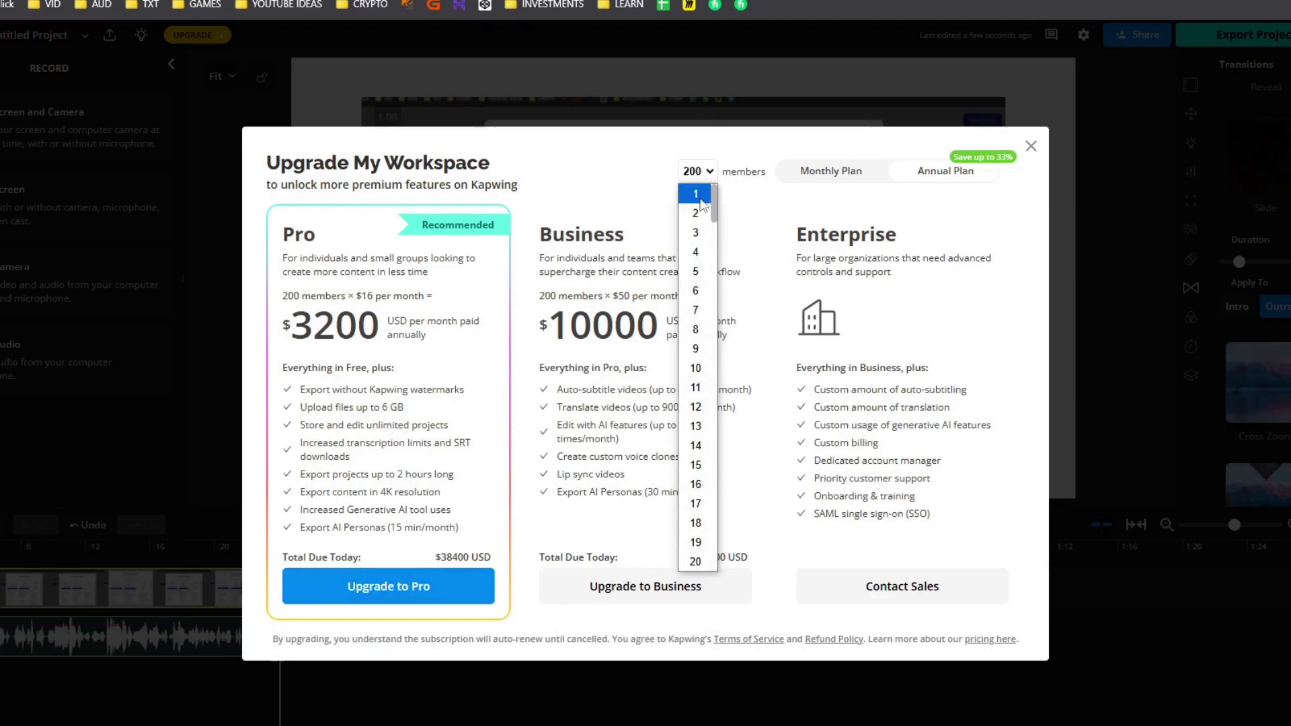
click(684, 224)
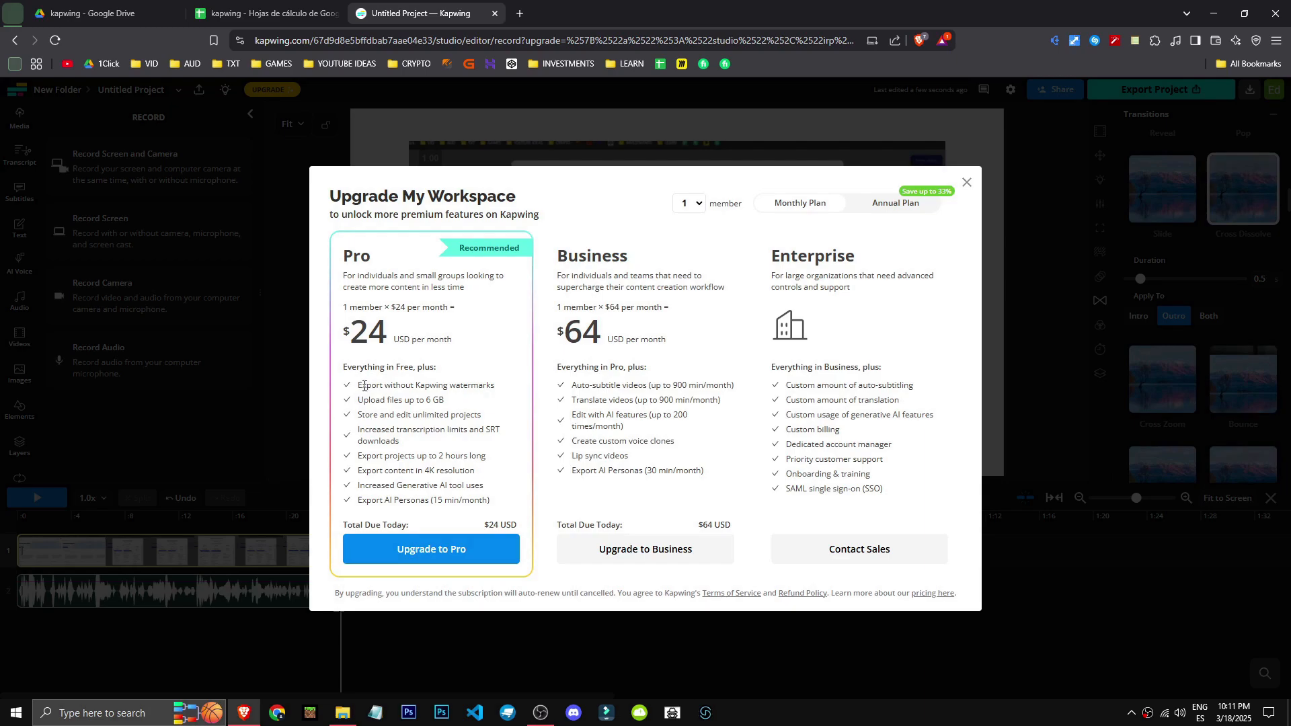
- Review the Pro plan's features, including watermark-free export, upload size and unlimited project storage
drag(359, 386, 445, 402)
click(456, 410)
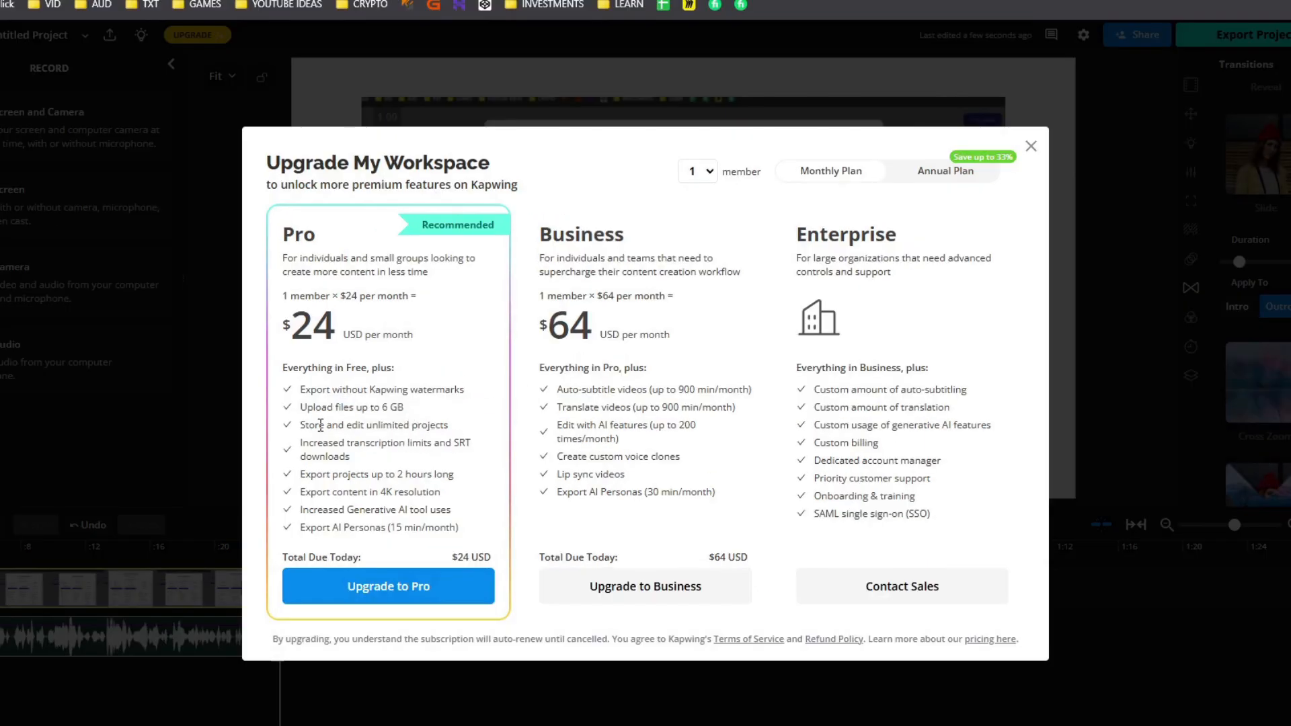
drag(331, 424, 429, 426)
click(431, 417)
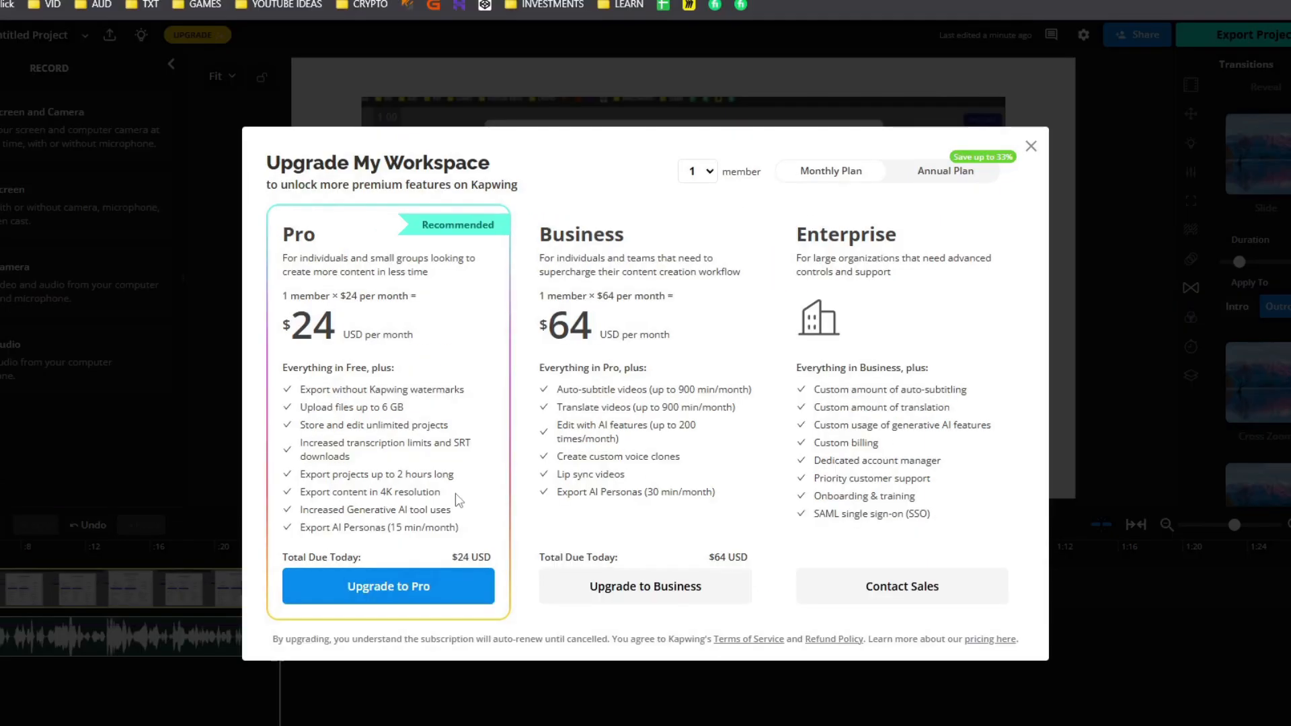
- Review the Pro plan's 4K export, generative AI usage and file upload size features
drag(475, 471, 393, 471)
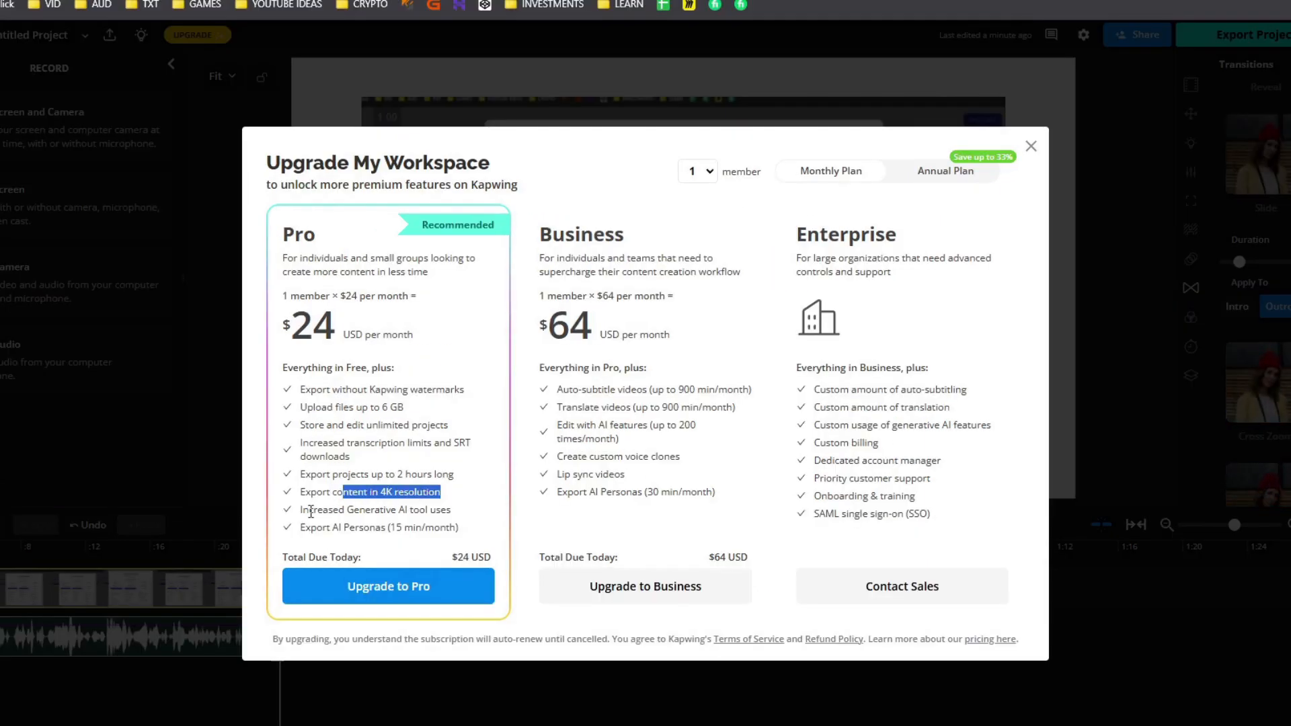
drag(300, 510, 463, 510)
click(462, 509)
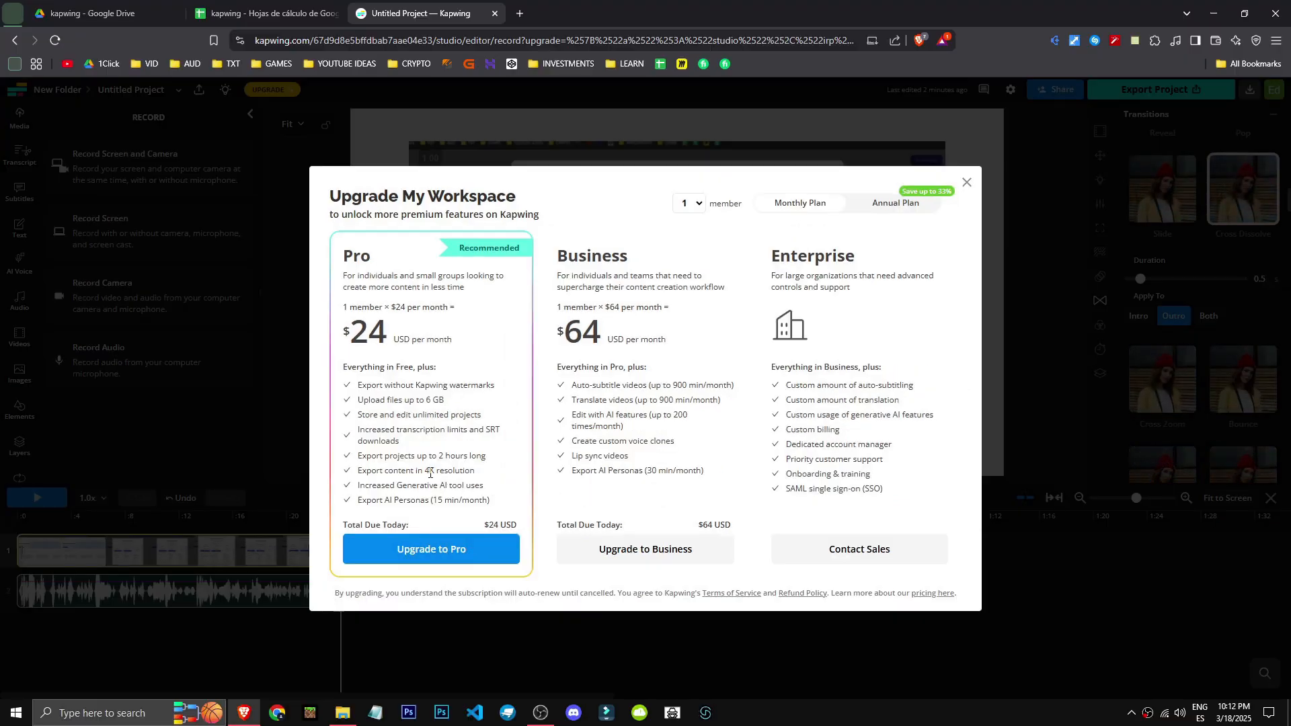
drag(466, 471, 475, 485)
click(454, 410)
click(443, 404)
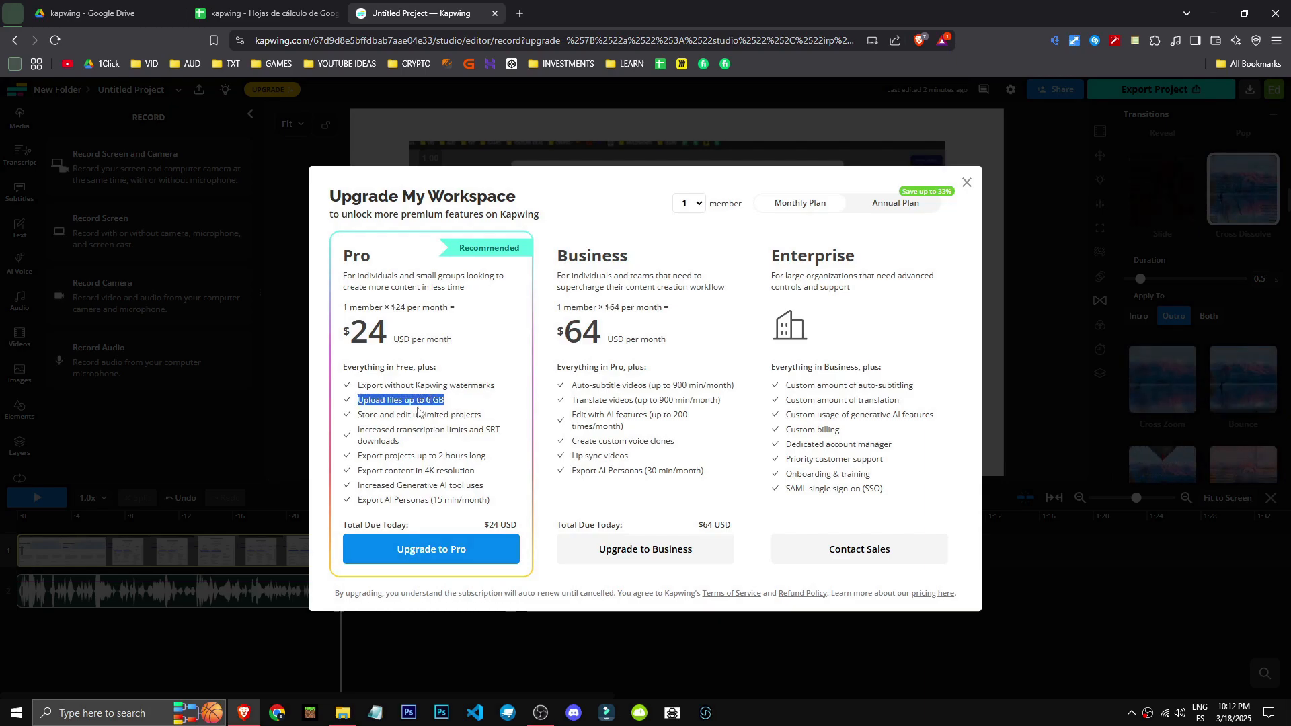
- Examine the Business plan's monthly auto-subtitling allowance and its price per month
click(571, 275)
drag(572, 385, 733, 385)
click(720, 385)
drag(652, 396, 644, 389)
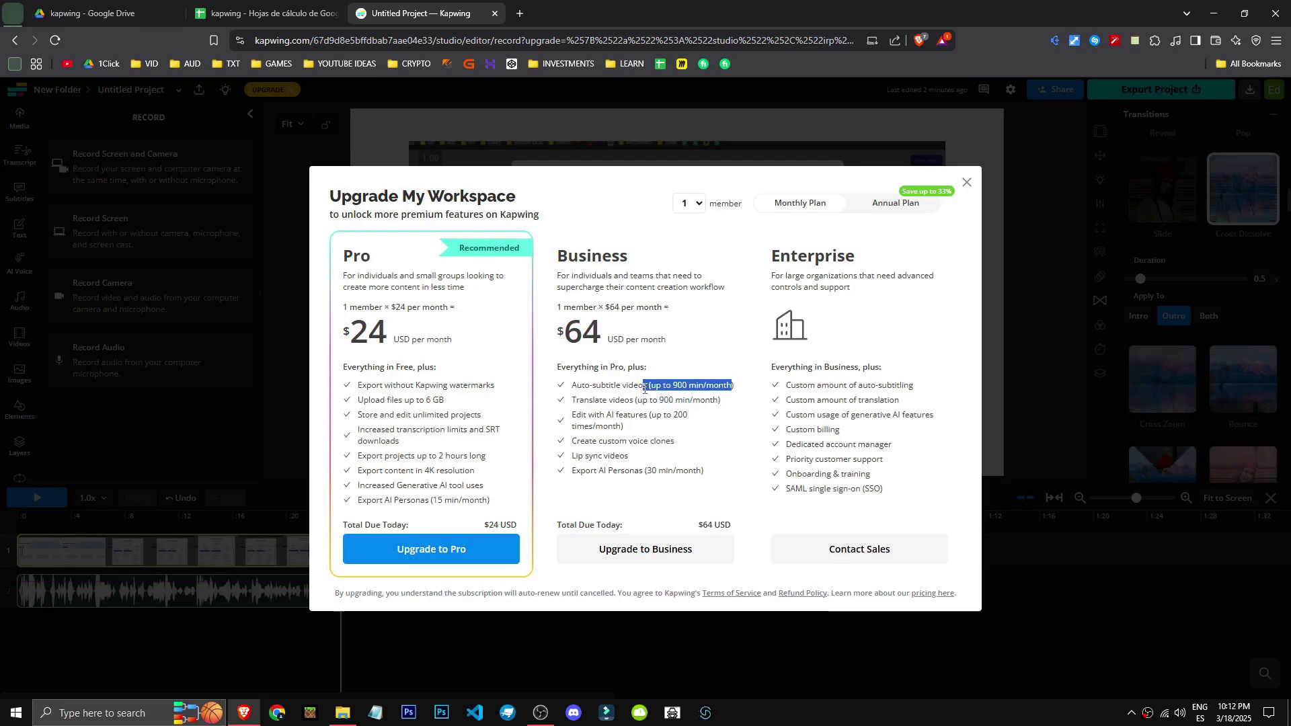
double_click(681, 386)
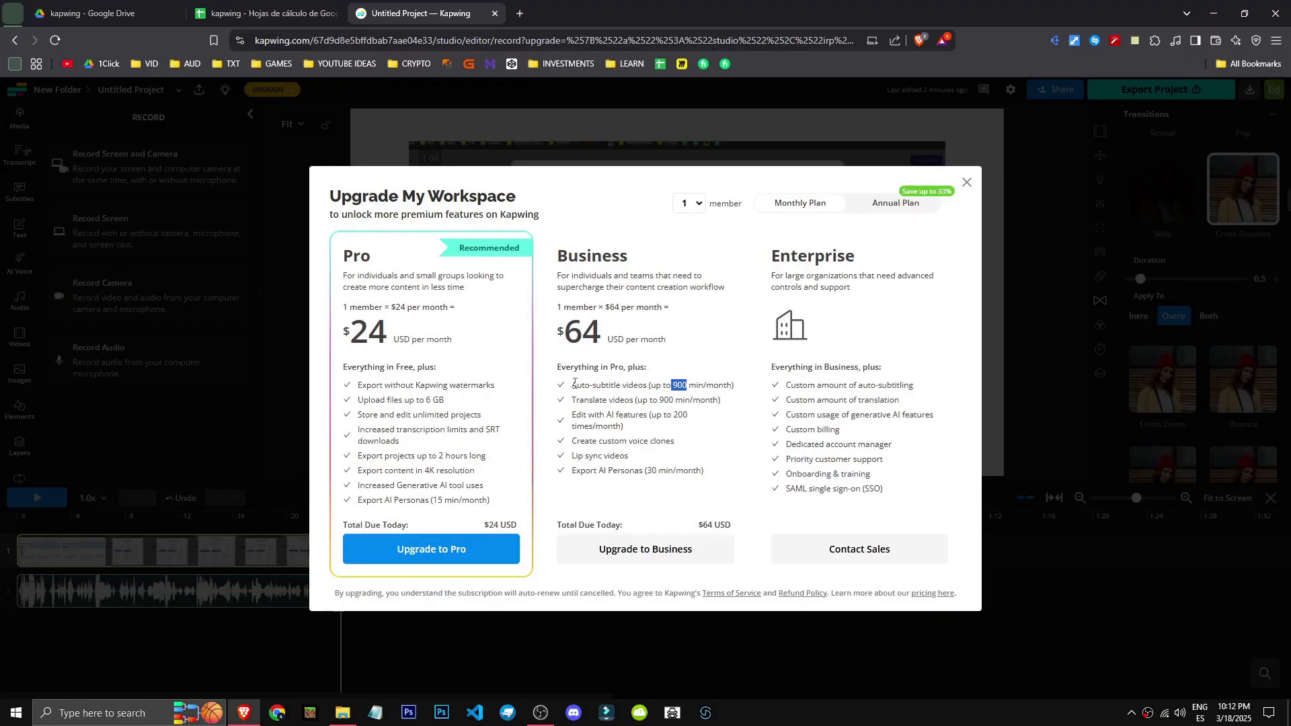
drag(574, 383, 737, 390)
drag(614, 336, 608, 338)
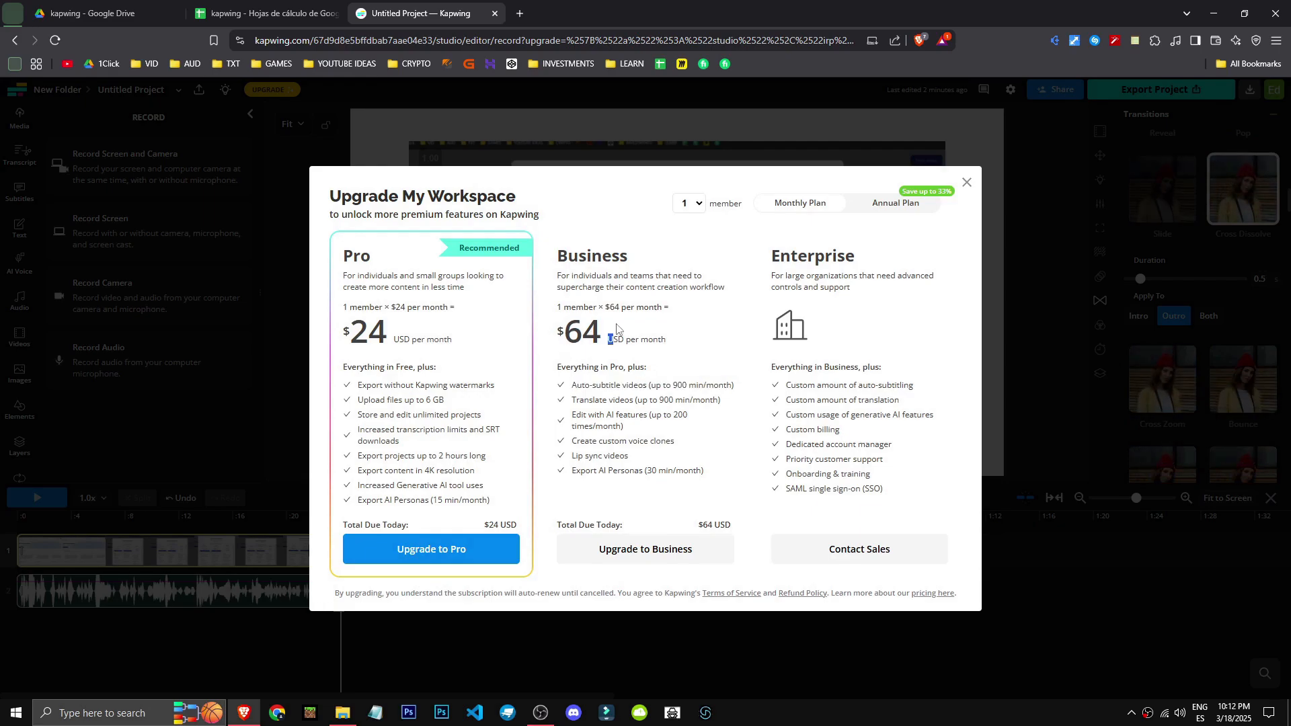
- Compare the Pro plan's price and features with the Business plan's auto-subtitling, translation and monthly price
drag(351, 329, 463, 496)
click(462, 496)
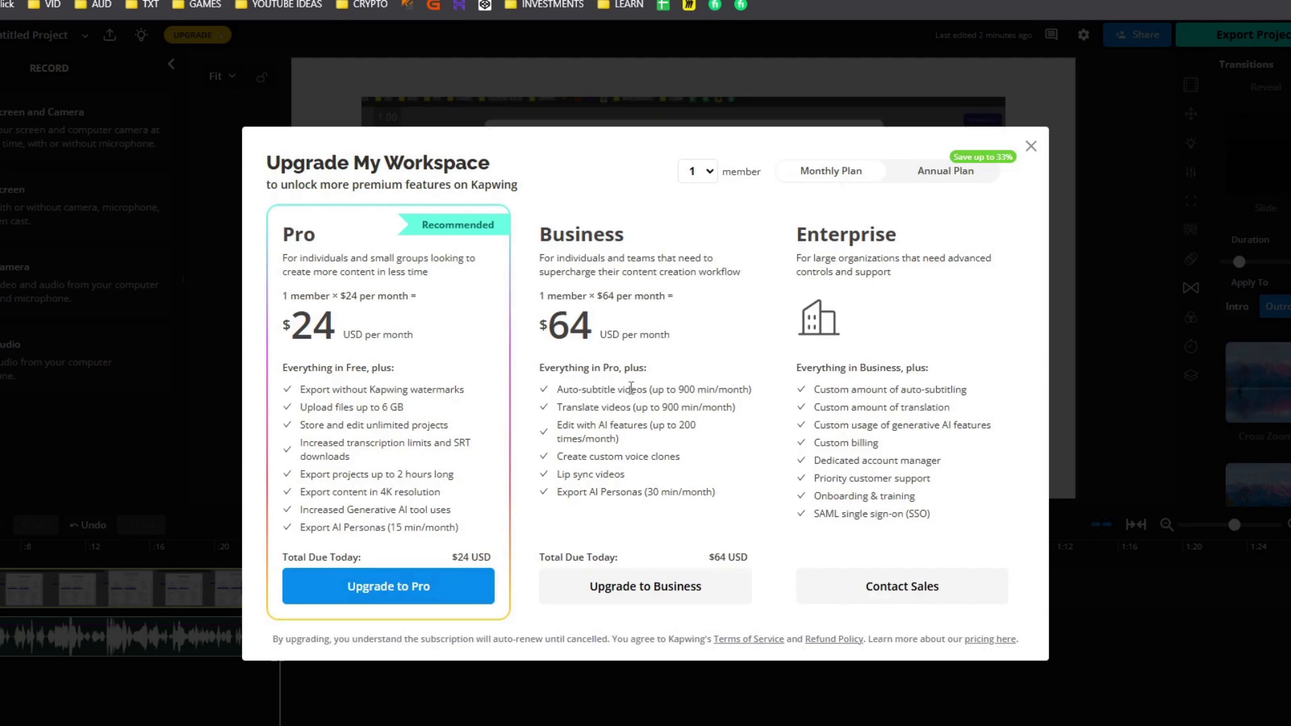
drag(632, 384, 735, 385)
mouse_move(571, 408)
mouse_down()
mouse_move(742, 412)
mouse_move(571, 399)
mouse_up()
click(754, 410)
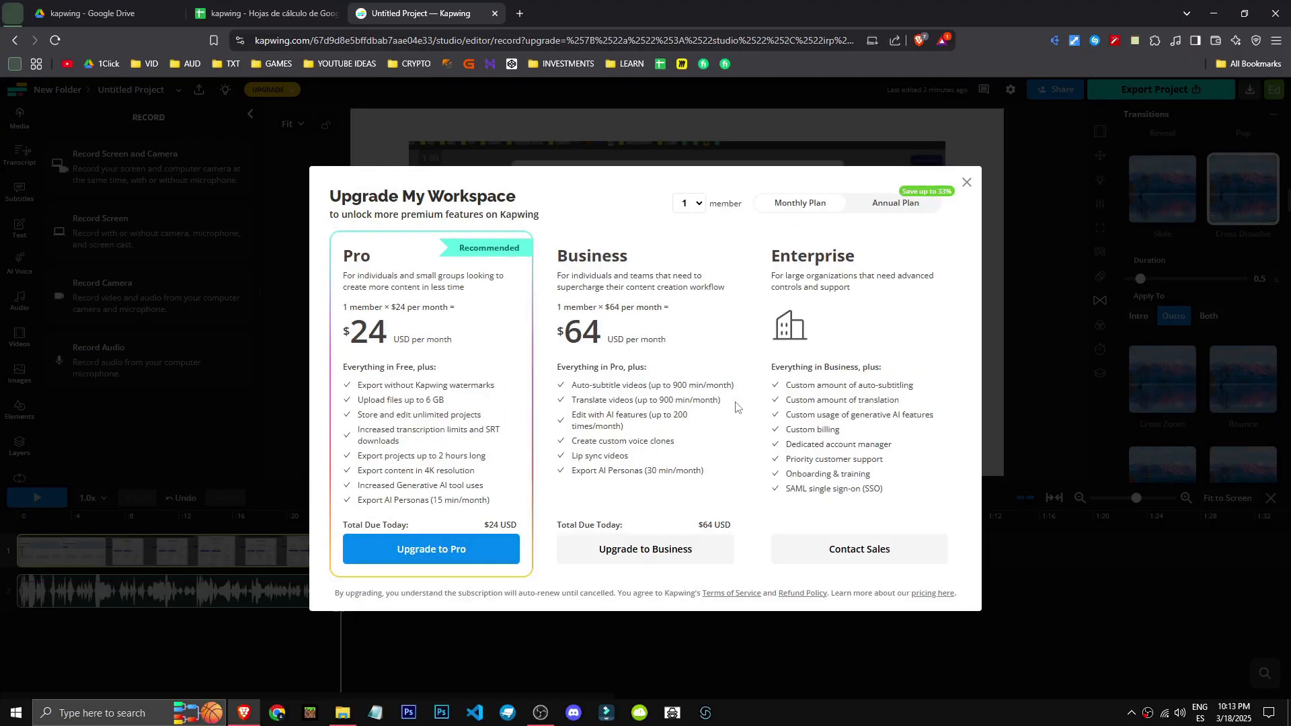
drag(564, 333, 583, 334)
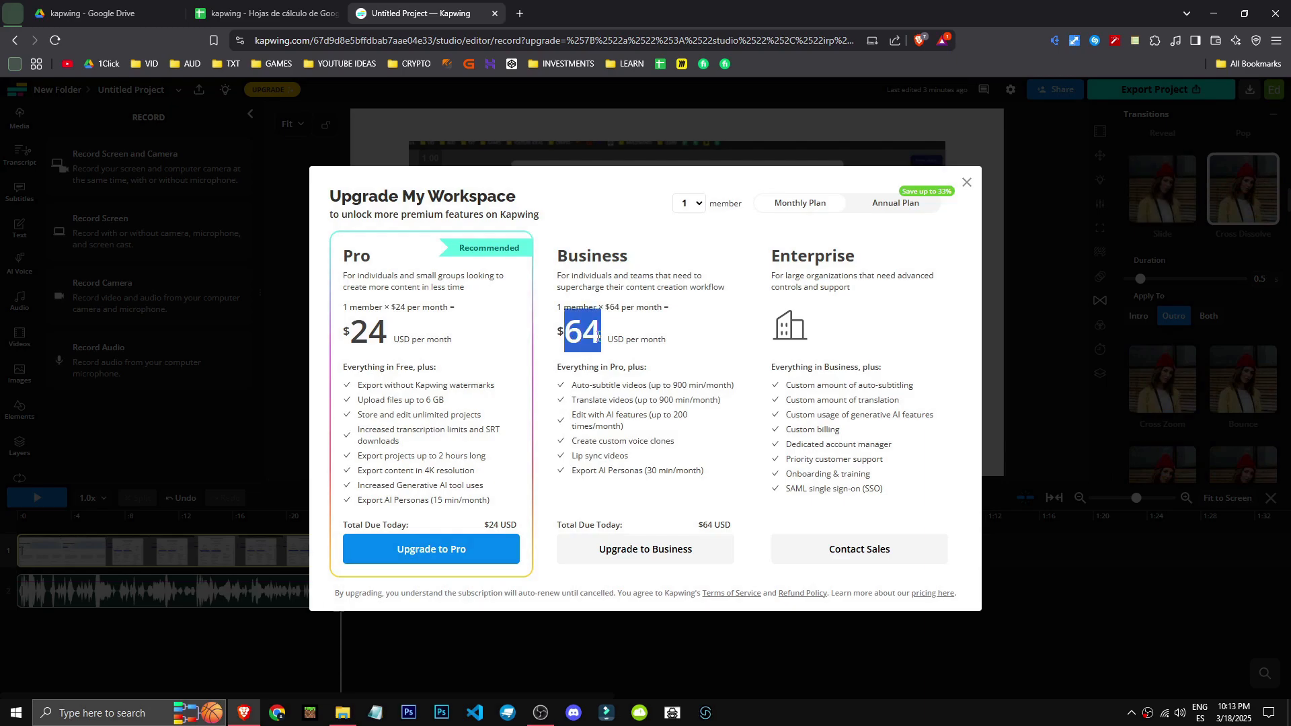
click(630, 341)
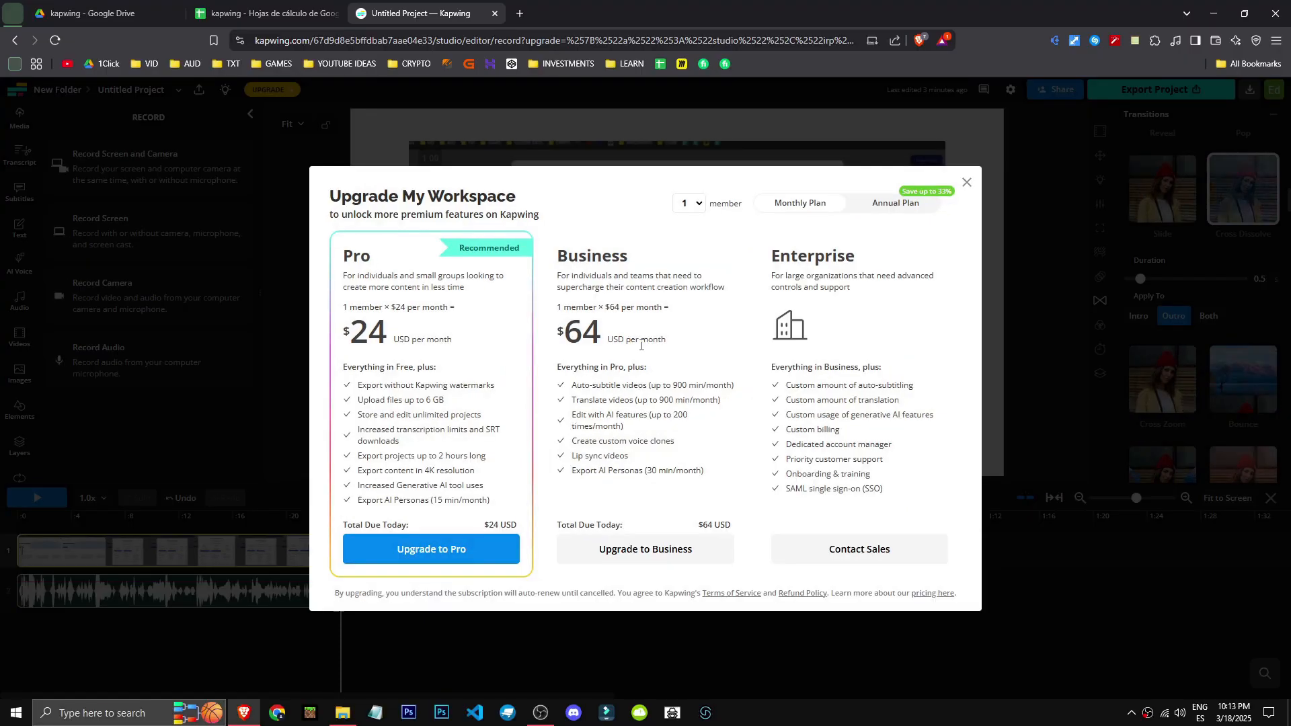
- Review the Business plan's price against its translation and AI editing limits
drag(565, 329, 606, 341)
mouse_move(573, 400)
mouse_down()
mouse_move(737, 404)
mouse_move(573, 414)
mouse_up()
click(648, 435)
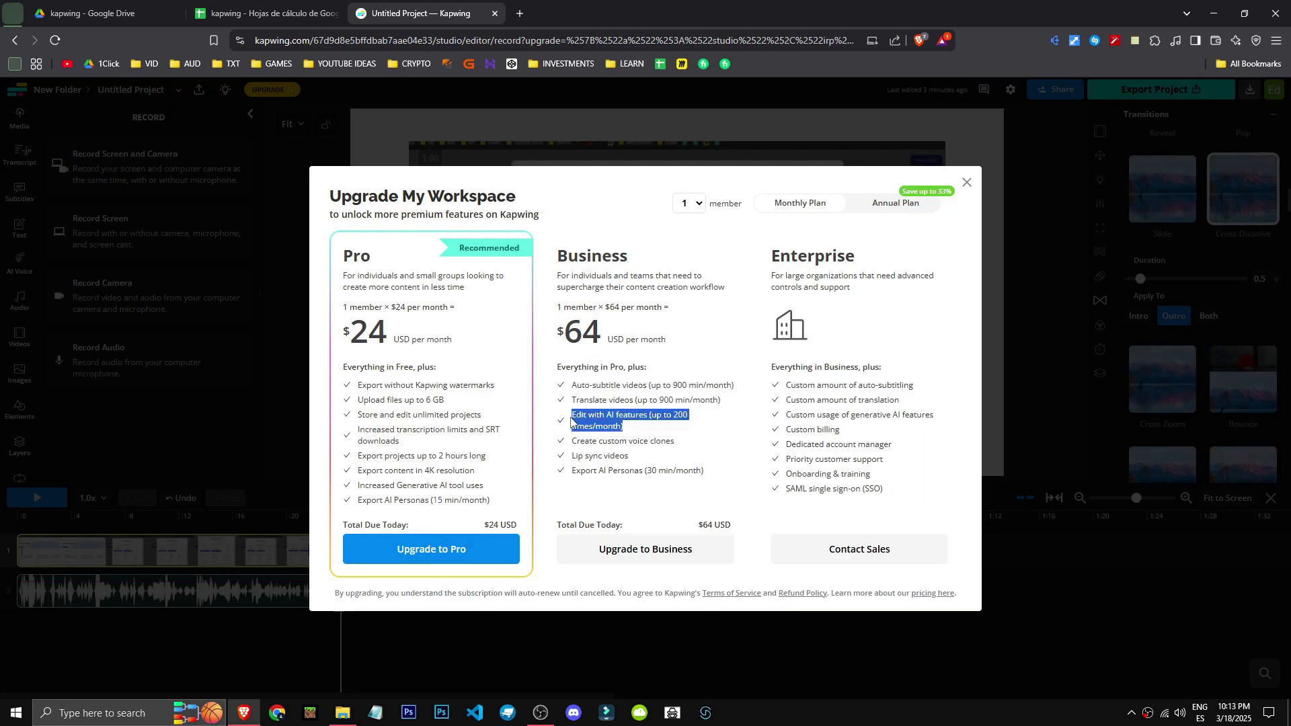
click(629, 403)
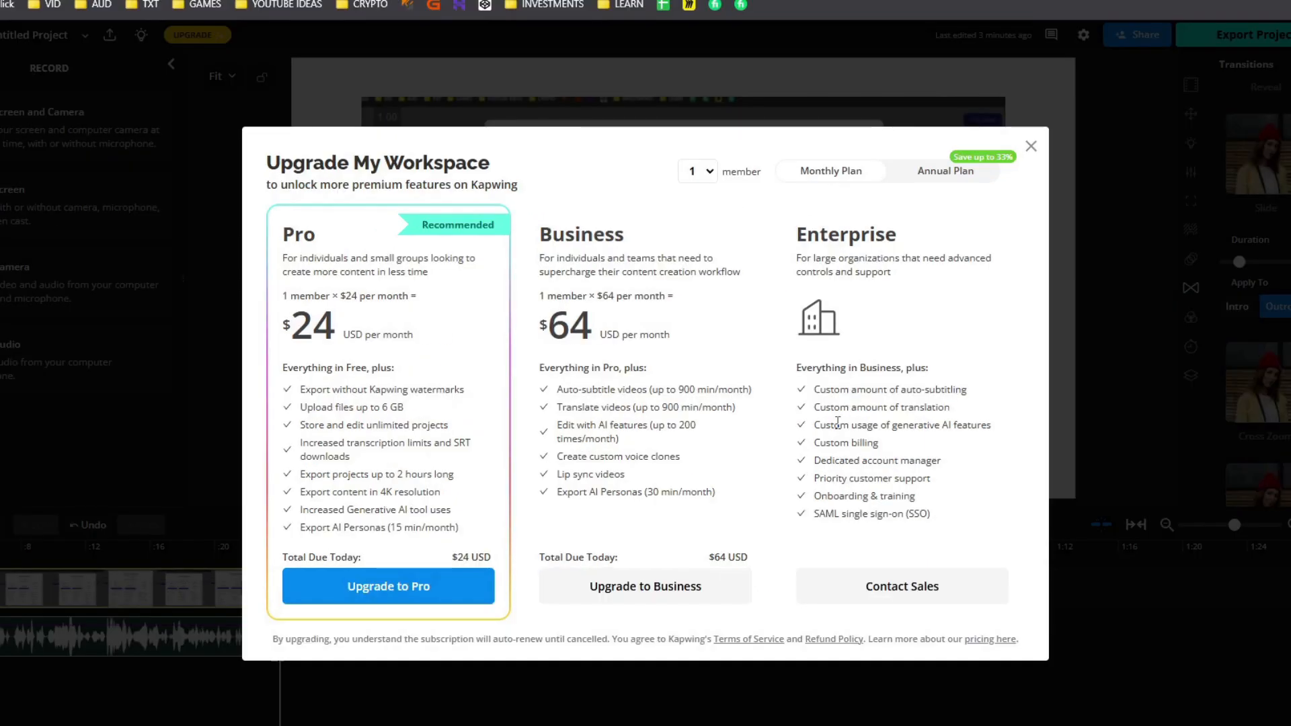
- Close the workspace upgrade plans and shrink the timeline area to enlarge the video preview
click(963, 180)
click(1030, 146)
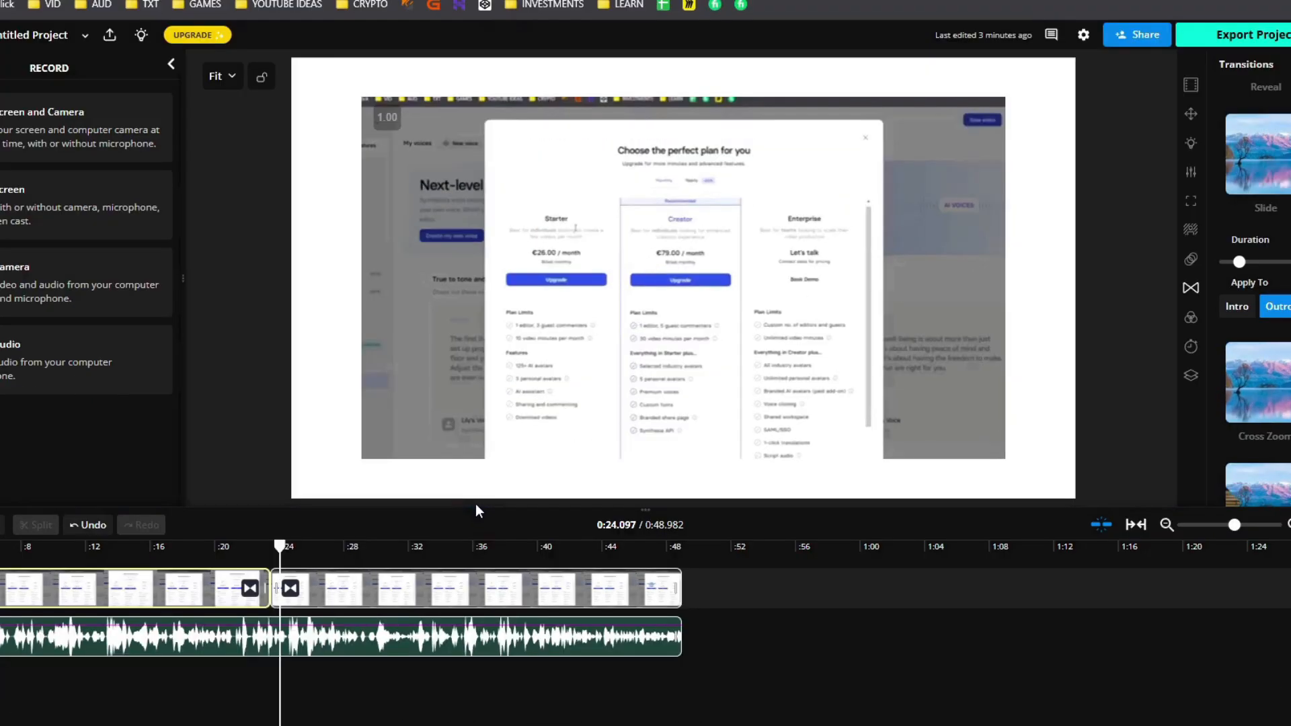
drag(476, 484, 478, 568)
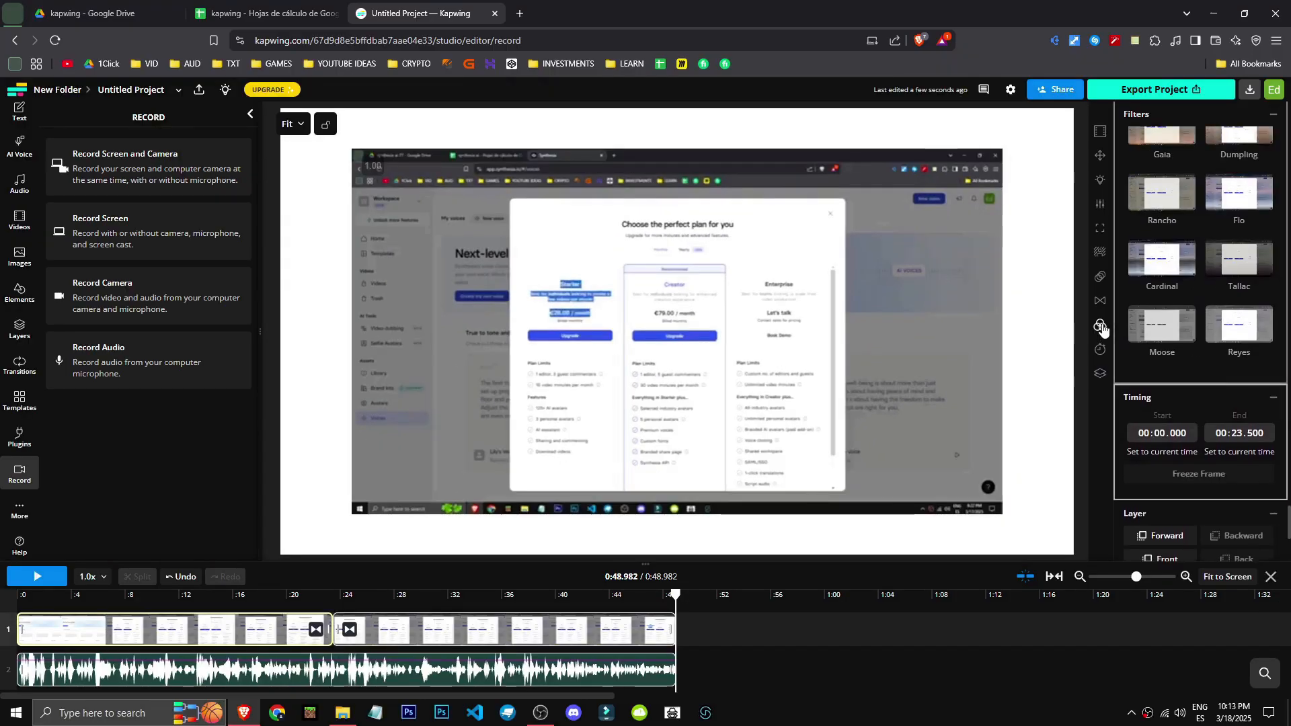
- Look through the selected clip's property sections, from Filters back up to the basic Edit options
click(1191, 317)
click(1100, 276)
click(1099, 252)
click(1099, 228)
click(1100, 133)
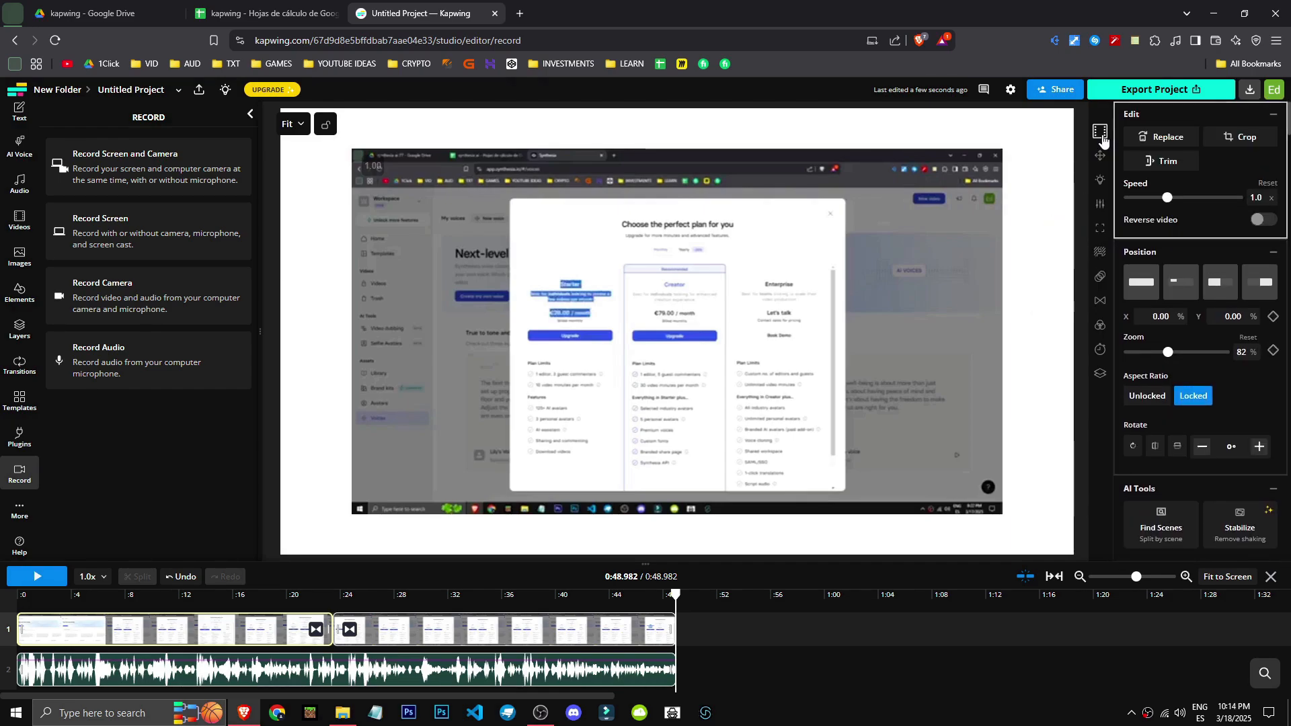